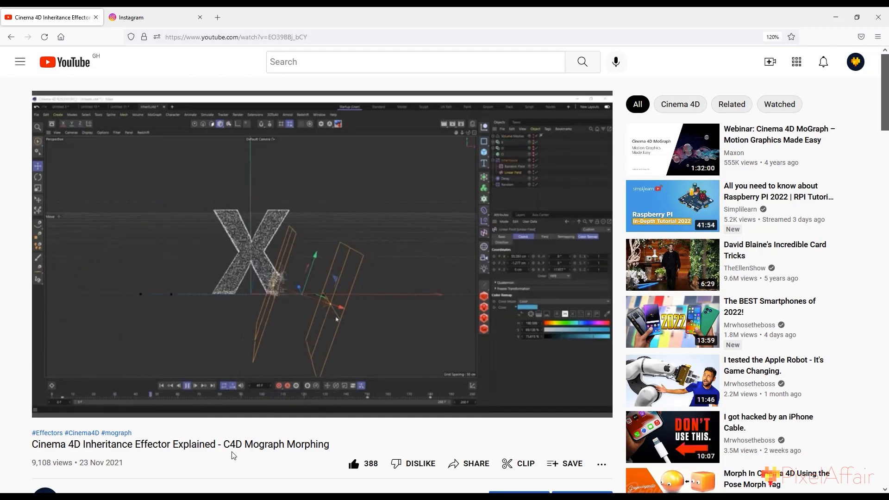
Read through the viewer comments on the Cinema 4D Inheritance Effector video and replay its opening morph example.
{"action": "scroll", "coordinate": [230, 455], "scroll_direction": "down", "scroll_amount": 7}
{"action": "scroll", "coordinate": [288, 401], "scroll_direction": "down", "scroll_amount": 18}
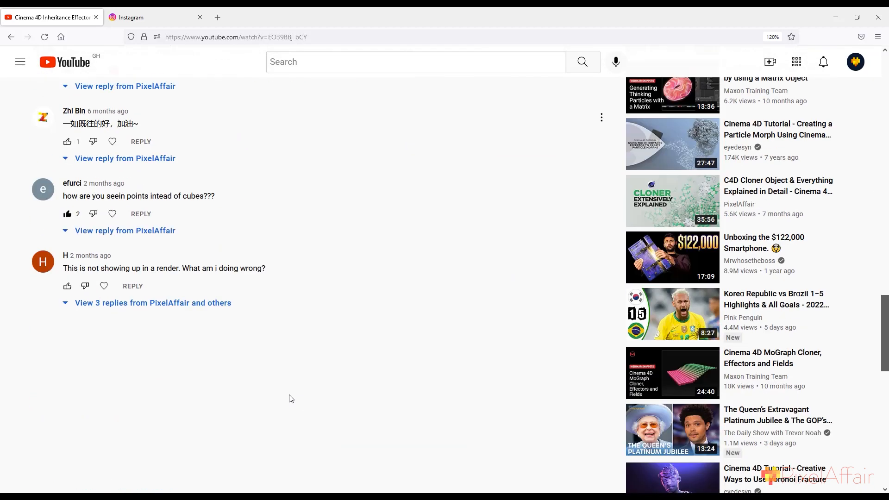
{"action": "scroll", "coordinate": [290, 398], "scroll_direction": "up", "scroll_amount": 6}
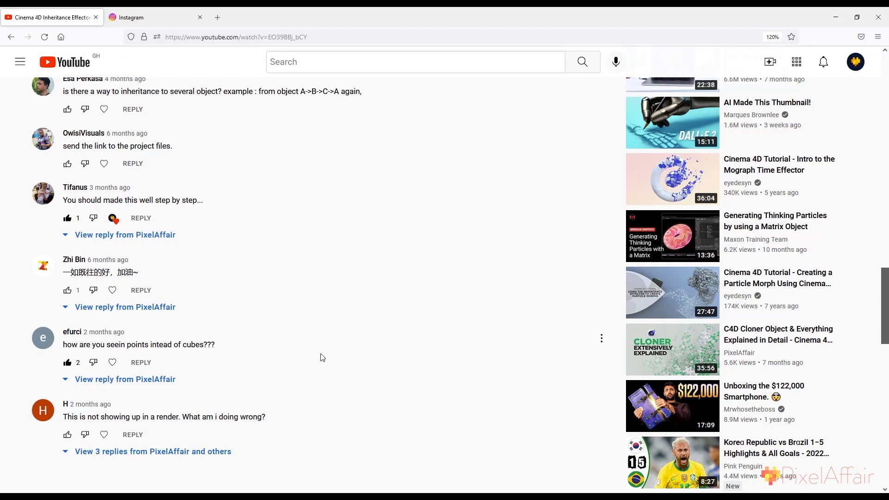
{"action": "scroll", "coordinate": [328, 371], "scroll_direction": "up", "scroll_amount": 3}
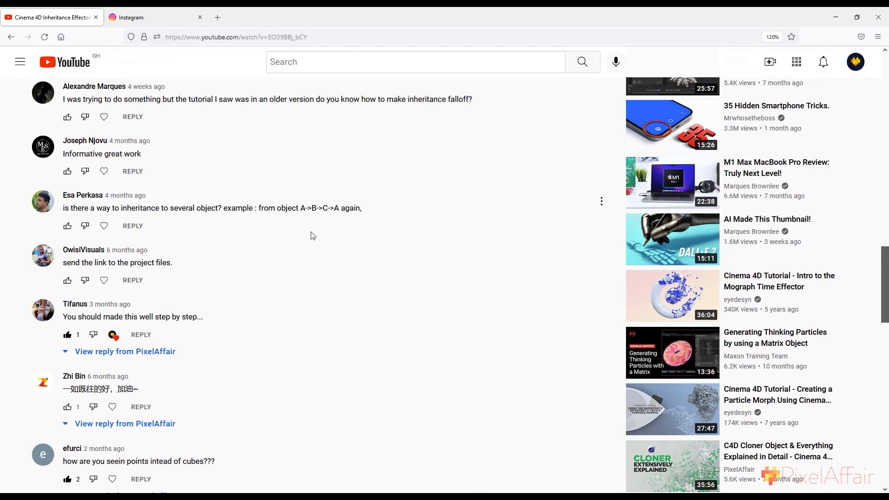
{"action": "scroll", "coordinate": [313, 235], "scroll_direction": "up", "scroll_amount": 15}
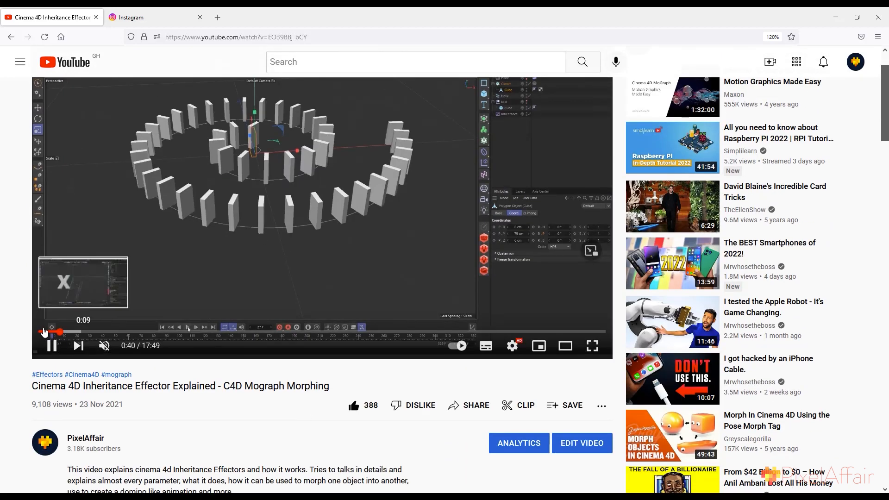
{"action": "left_click", "coordinate": [47, 332]}
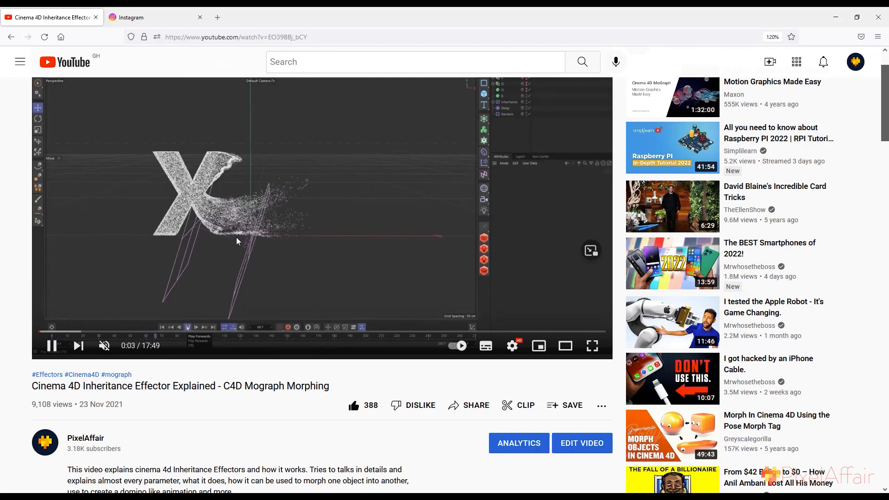
{"action": "scroll", "coordinate": [272, 227], "scroll_direction": "up", "scroll_amount": 2}
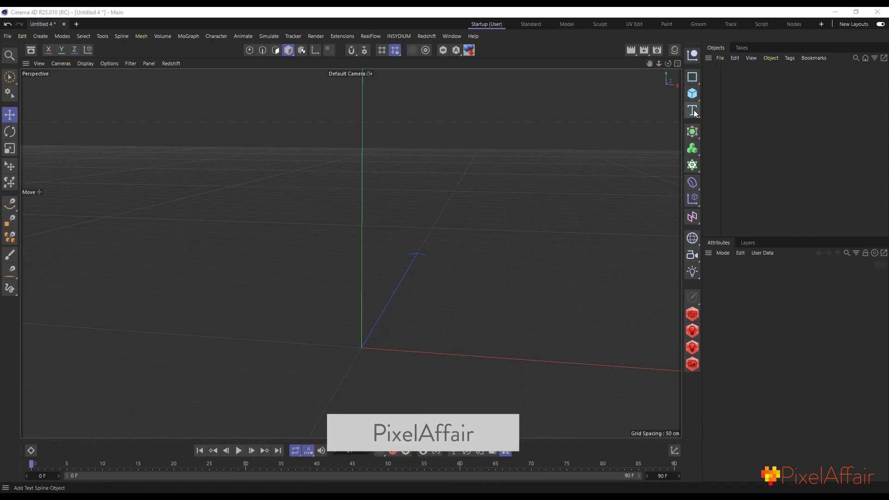
In Cinema 4D, create a 3D text object reading "X" with Middle alignment.
{"action": "left_click_drag", "start_coordinate": [691, 110], "coordinate": [721, 122]}
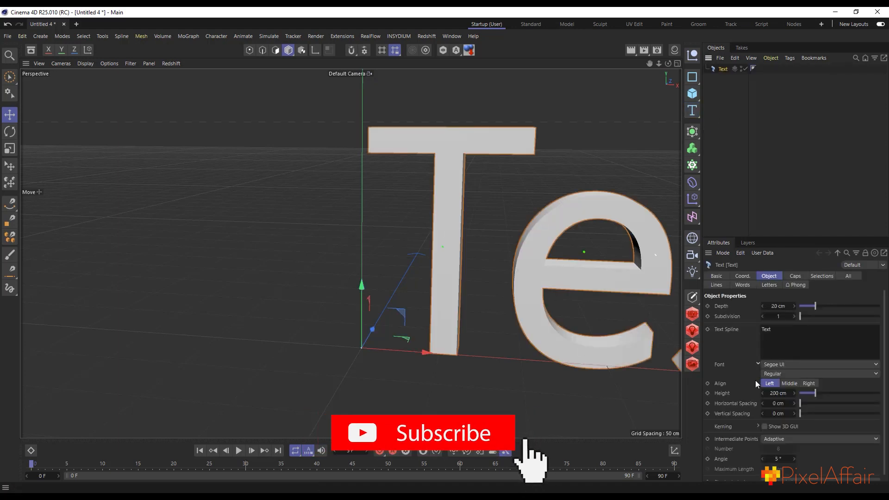
{"action": "left_click_drag", "start_coordinate": [779, 329], "coordinate": [736, 327]}
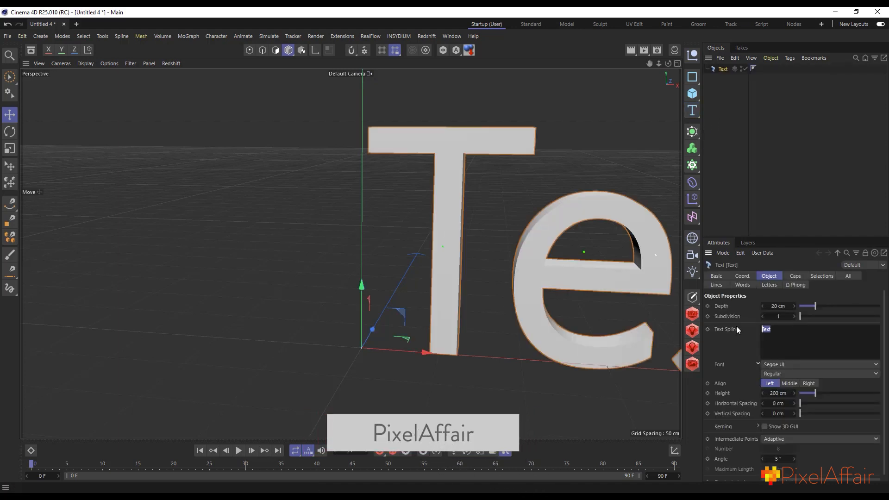
{"action": "type", "text": "X"}
{"action": "left_click", "coordinate": [787, 383]}
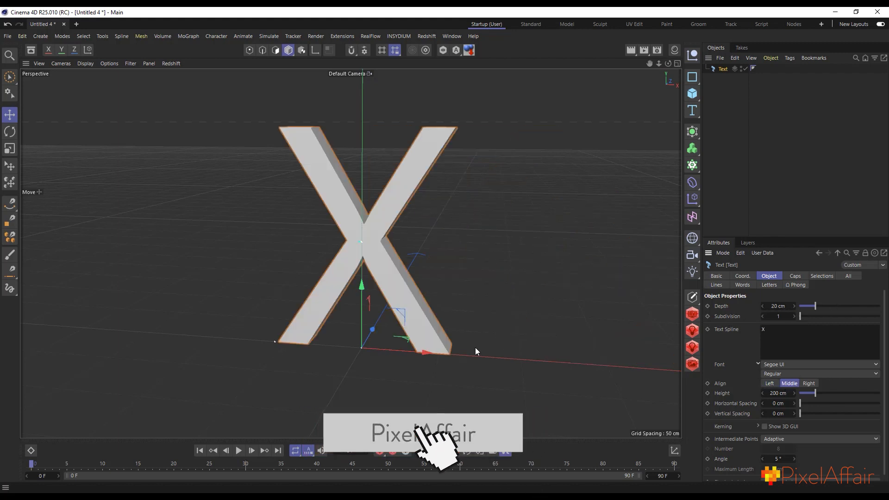
{"action": "scroll", "coordinate": [293, 238], "scroll_direction": "up", "scroll_amount": 2}
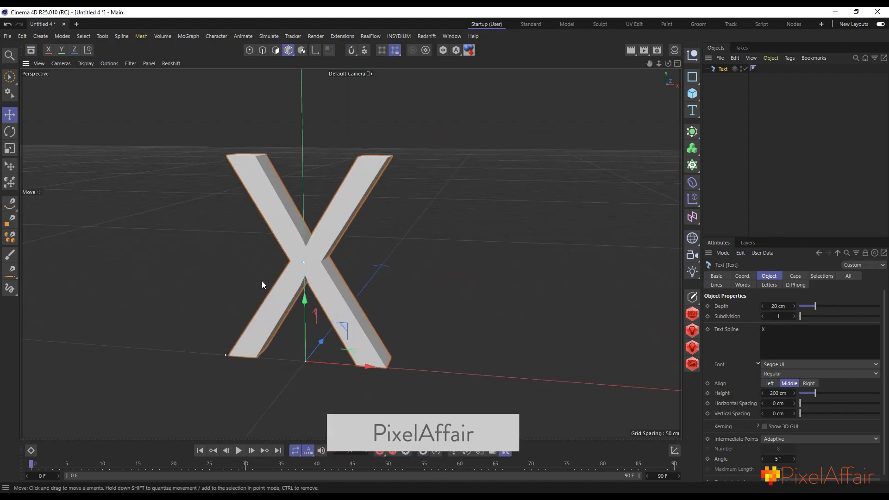
{"action": "scroll", "coordinate": [262, 280], "scroll_direction": "up", "scroll_amount": 2}
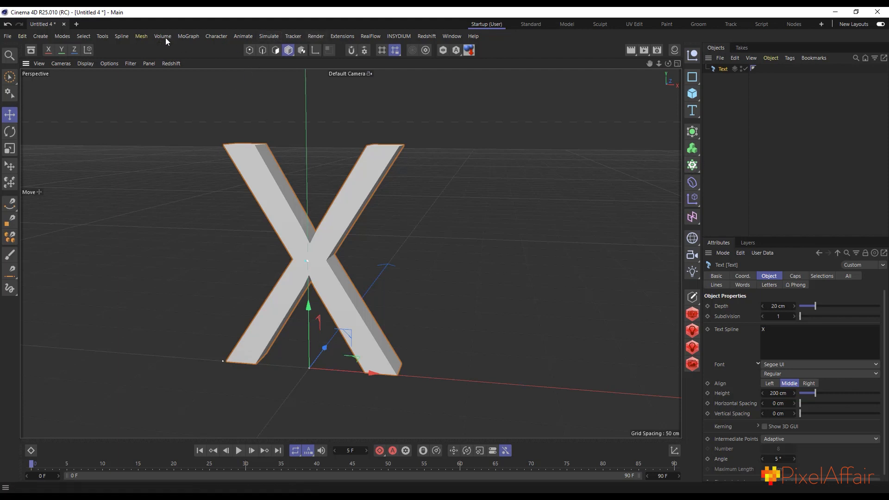
Add a MoGraph Matrix in Object mode and assign the Text object as its source.
{"action": "left_click", "coordinate": [187, 37]}
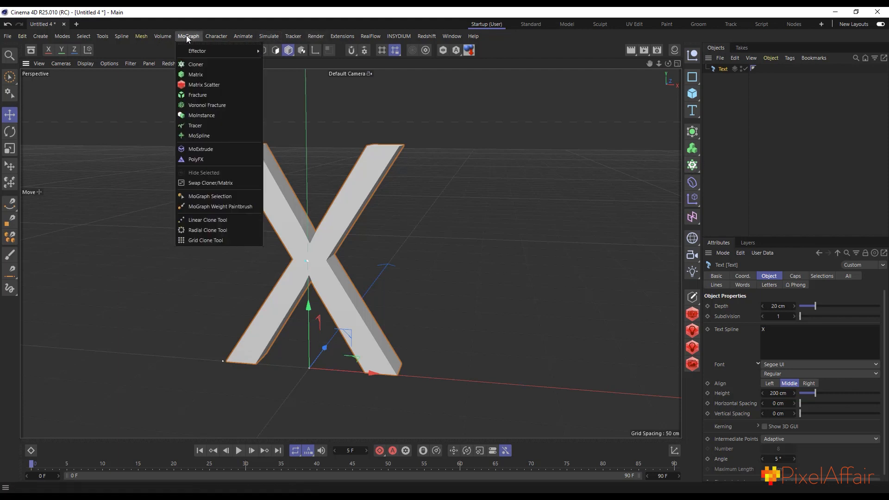
{"action": "left_click", "coordinate": [209, 75]}
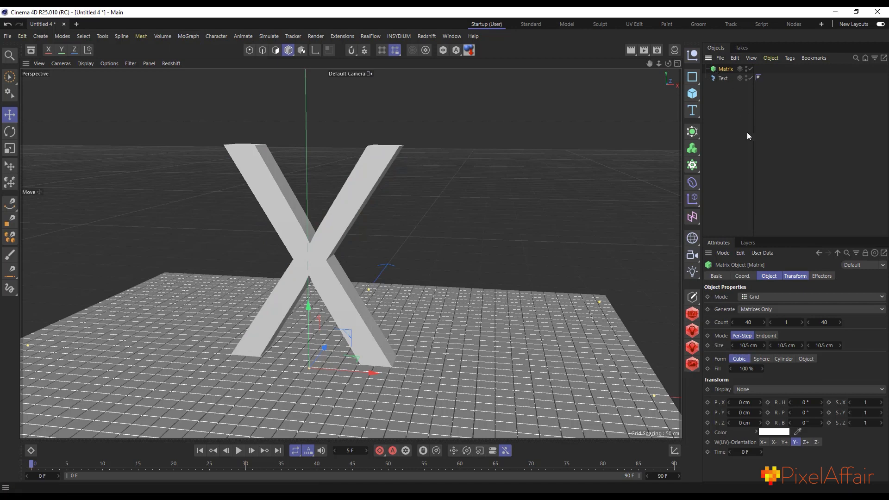
{"action": "left_click", "coordinate": [752, 297]}
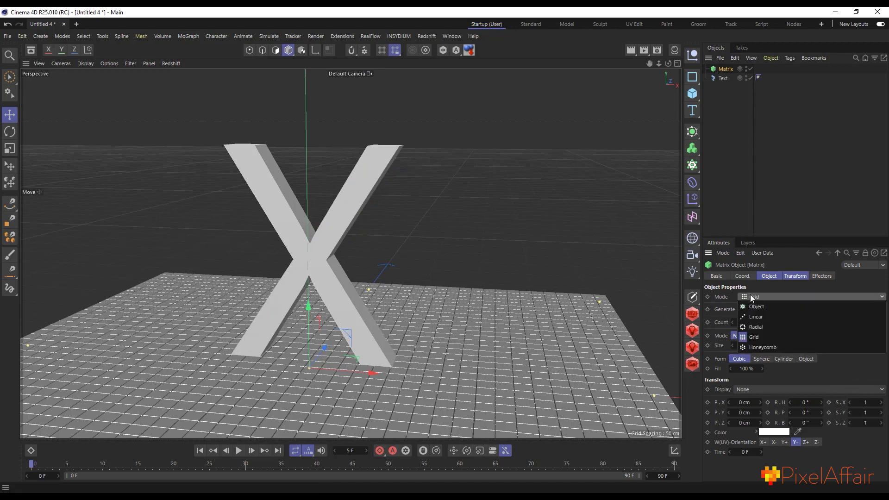
{"action": "left_click", "coordinate": [756, 307]}
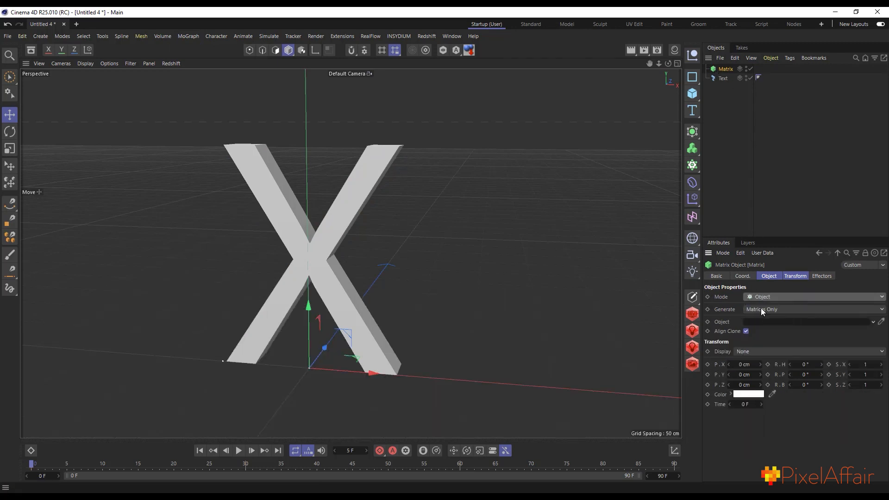
{"action": "scroll", "coordinate": [367, 249], "scroll_direction": "down", "scroll_amount": 4}
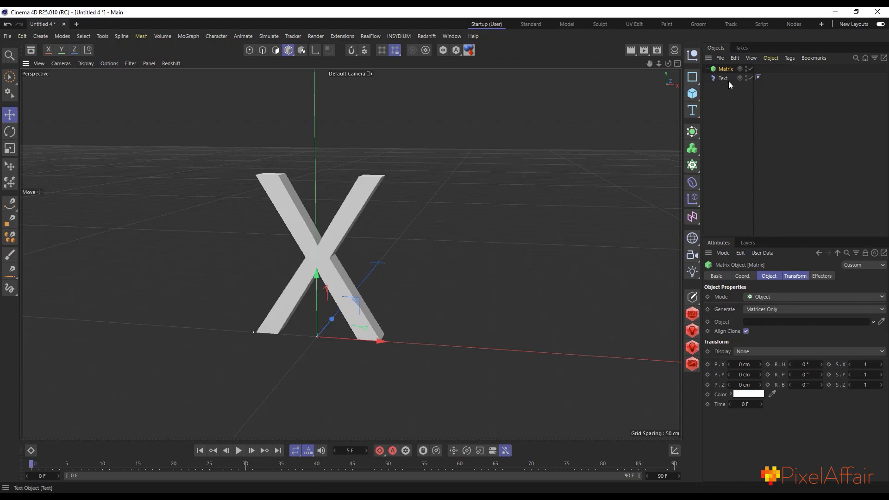
{"action": "left_click_drag", "start_coordinate": [767, 307], "coordinate": [766, 326]}
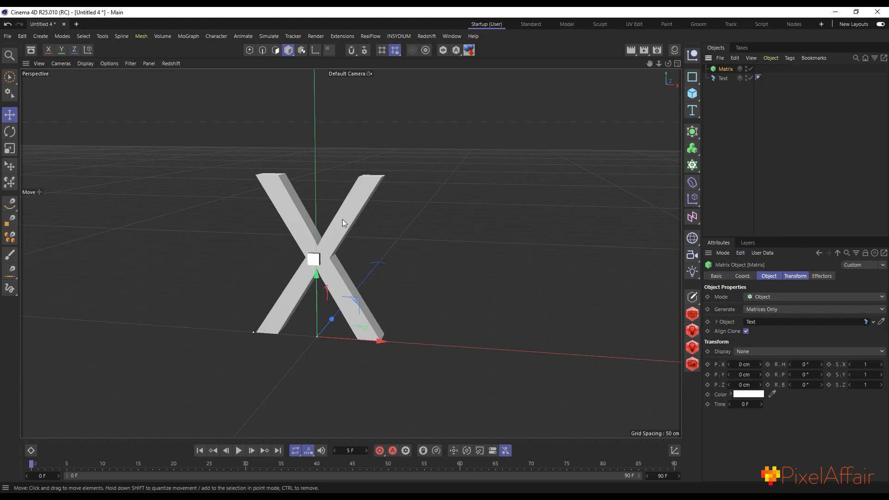
Add a Connect generator and nest the Text object inside it, collapsing its hierarchy.
{"action": "left_click", "coordinate": [722, 79]}
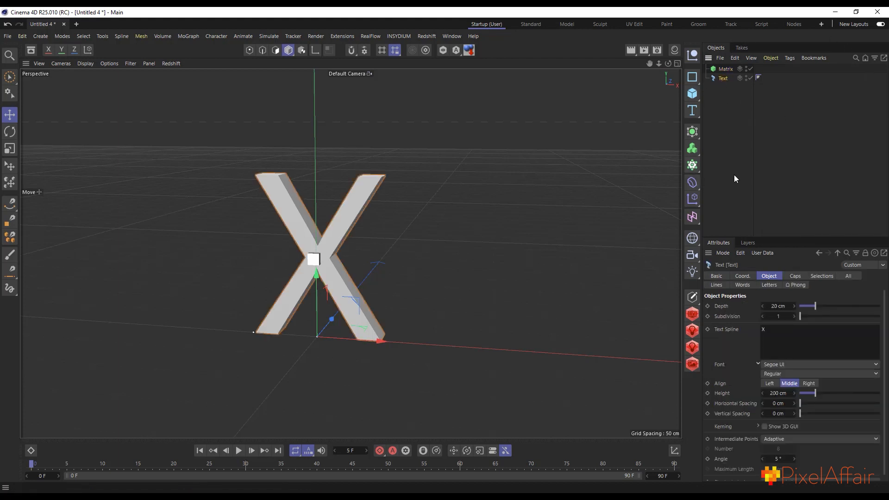
{"action": "left_click", "coordinate": [692, 131]}
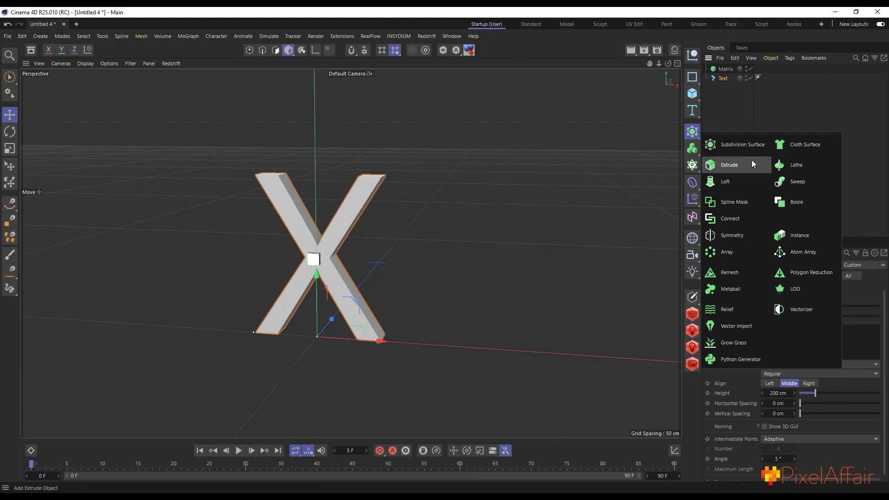
{"action": "left_click", "coordinate": [732, 220]}
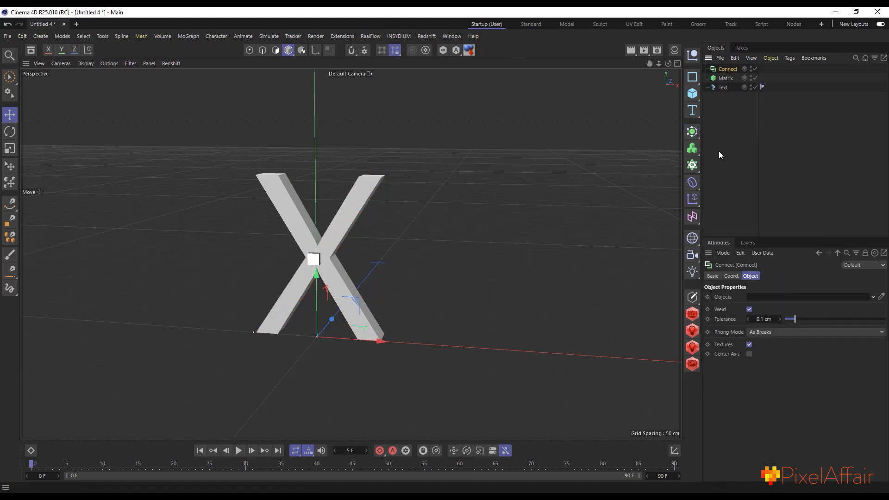
{"action": "left_click_drag", "start_coordinate": [725, 87], "coordinate": [731, 71]}
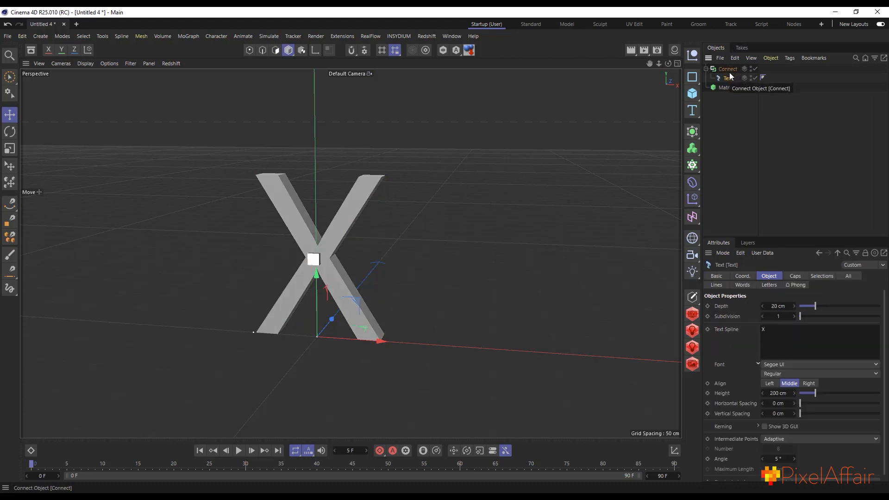
{"action": "left_click", "coordinate": [706, 69]}
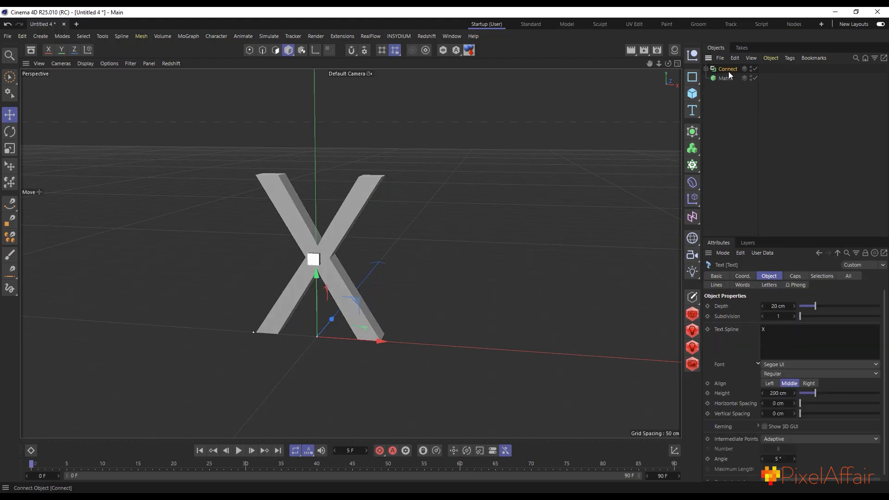
Replace the Matrix's source object with the Connect object.
{"action": "left_click", "coordinate": [728, 70]}
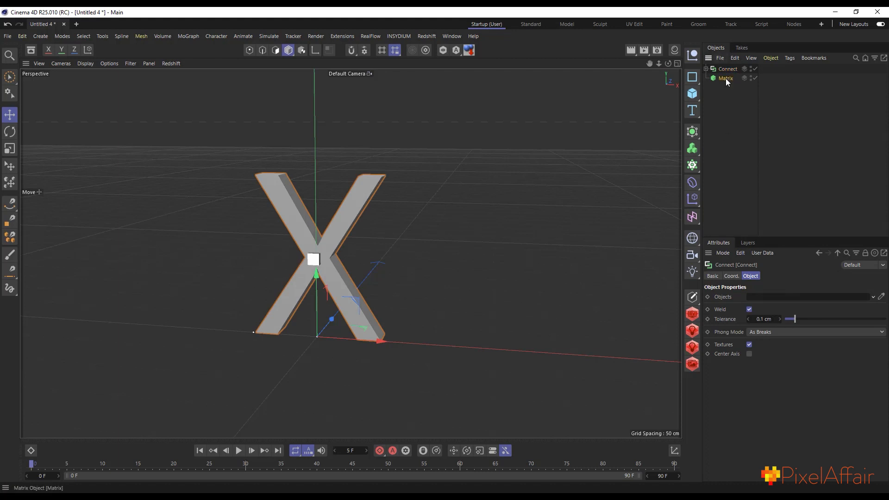
{"action": "left_click", "coordinate": [726, 79]}
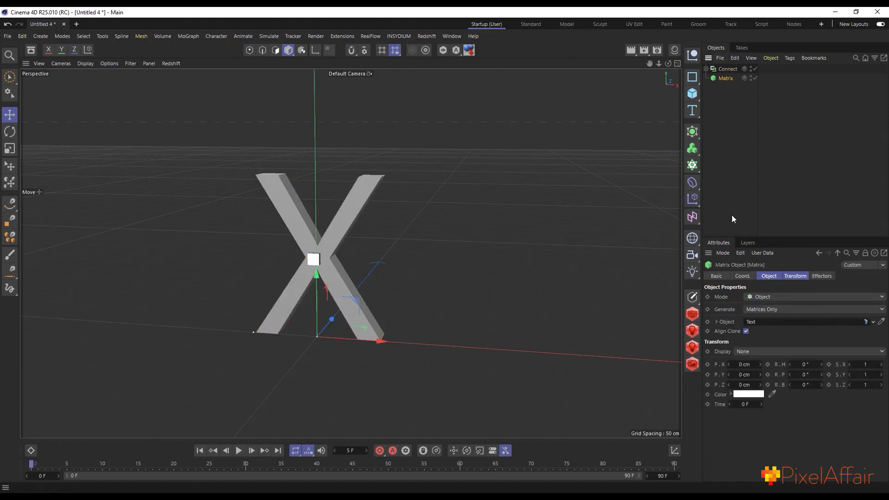
{"action": "left_click_drag", "start_coordinate": [731, 70], "coordinate": [795, 323]}
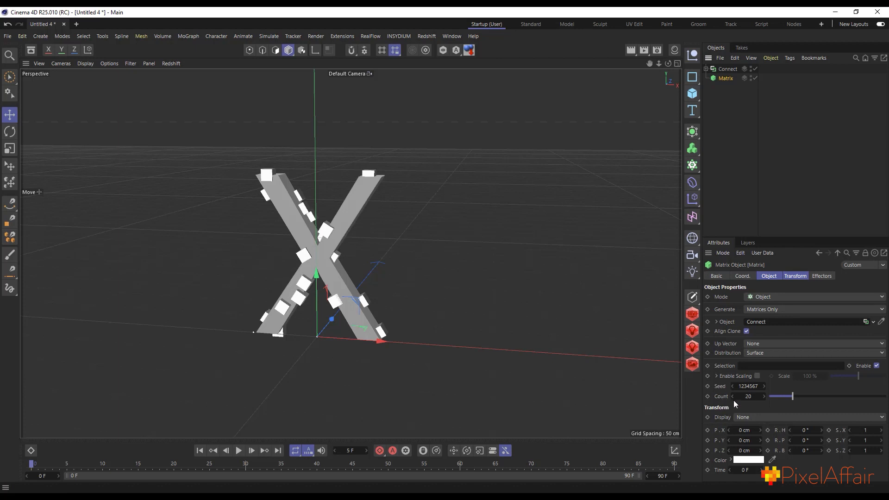
Raise the Matrix count to 5000 so the points cover the X surface, and clear the object selection.
{"action": "left_click_drag", "start_coordinate": [793, 396], "coordinate": [818, 403]}
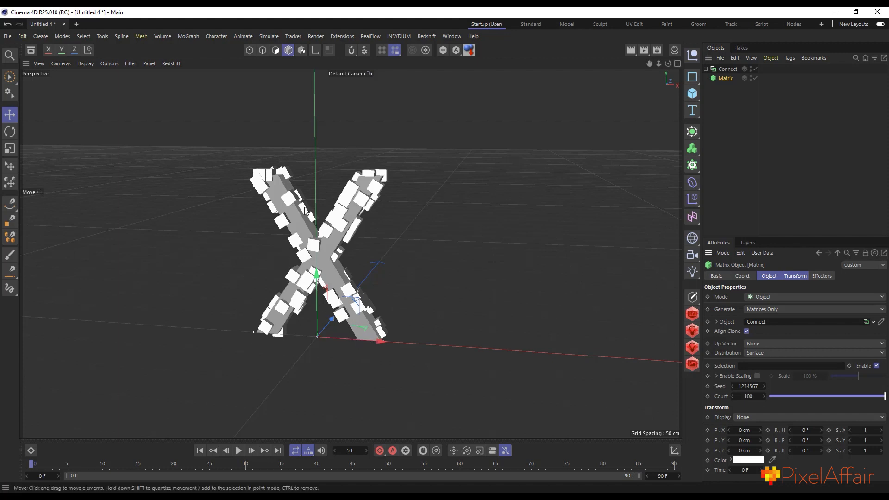
{"action": "scroll", "coordinate": [434, 212], "scroll_direction": "up", "scroll_amount": 2}
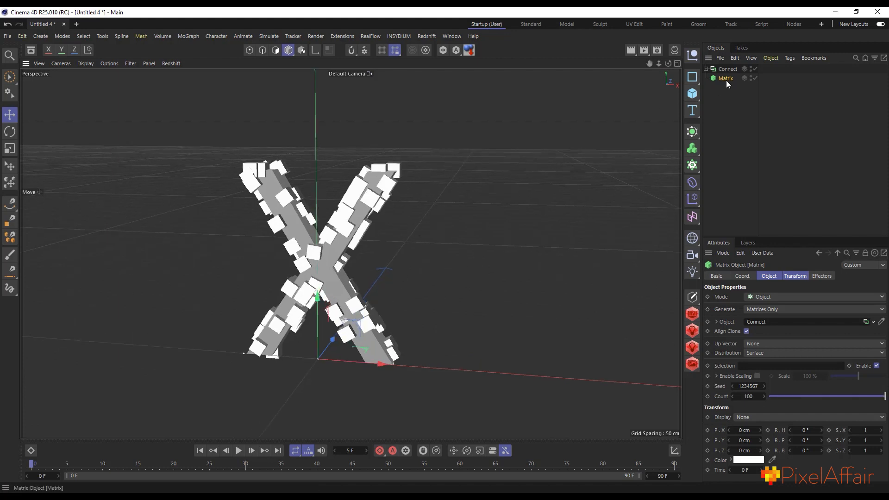
{"action": "scroll", "coordinate": [244, 173], "scroll_direction": "up", "scroll_amount": 3}
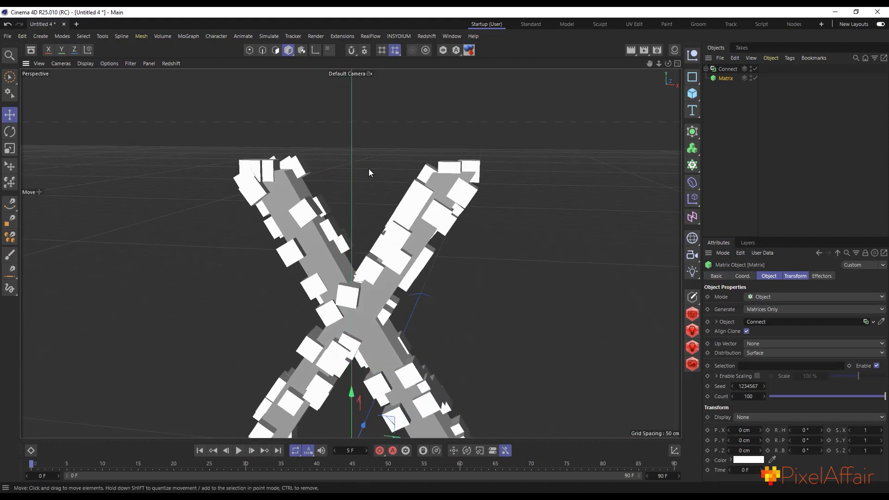
{"action": "scroll", "coordinate": [366, 228], "scroll_direction": "down", "scroll_amount": 2}
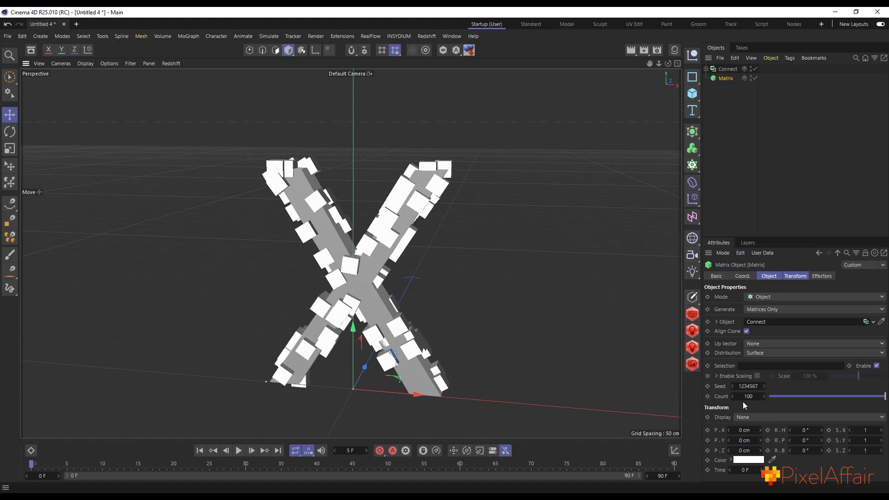
{"action": "left_click_drag", "start_coordinate": [747, 398], "coordinate": [758, 396]}
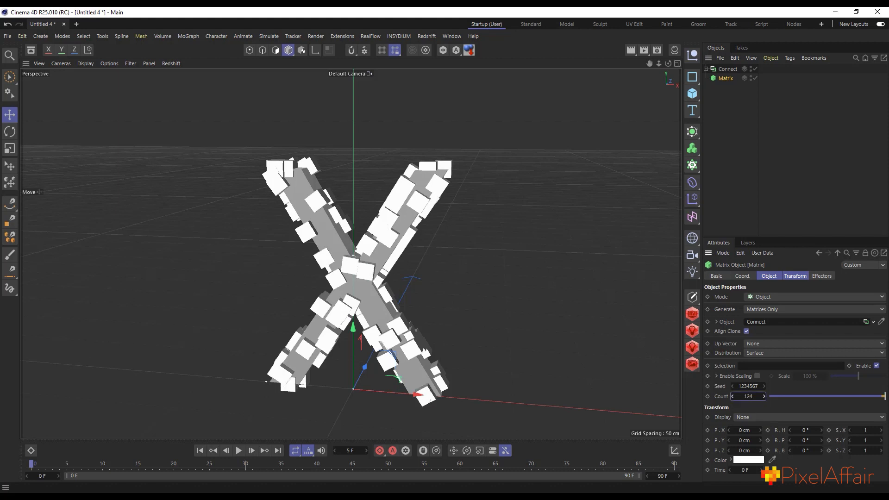
{"action": "type", "text": "5000"}
{"action": "left_click", "coordinate": [765, 114]}
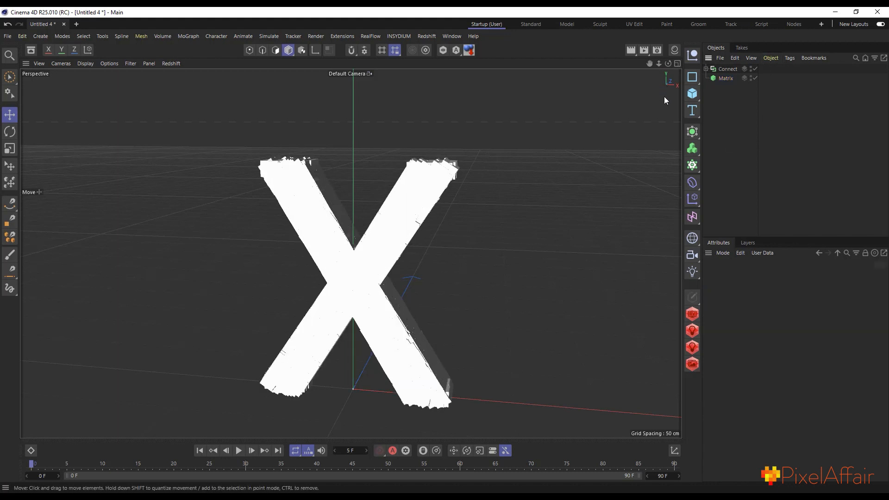
Select the Matrix object and examine its dense points on the X from a slightly changed angle.
{"action": "left_click_drag", "start_coordinate": [667, 65], "coordinate": [564, 202]}
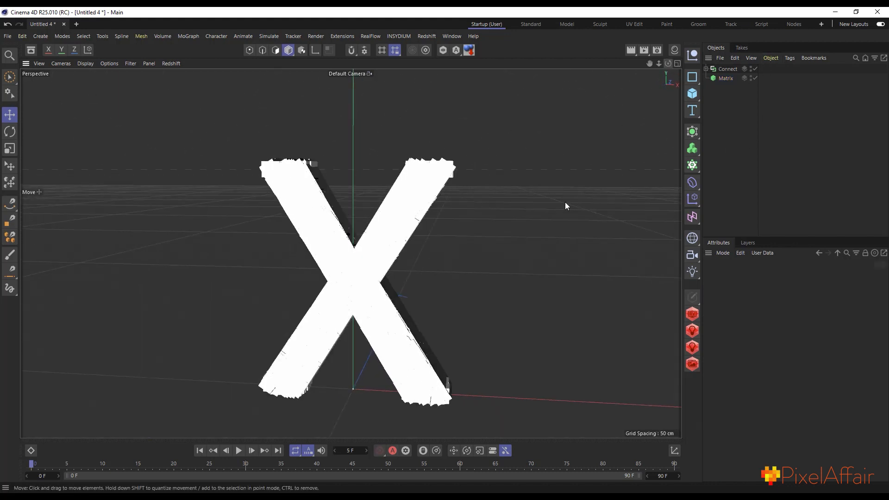
{"action": "left_click", "coordinate": [723, 78]}
{"action": "scroll", "coordinate": [290, 367], "scroll_direction": "down", "scroll_amount": 2}
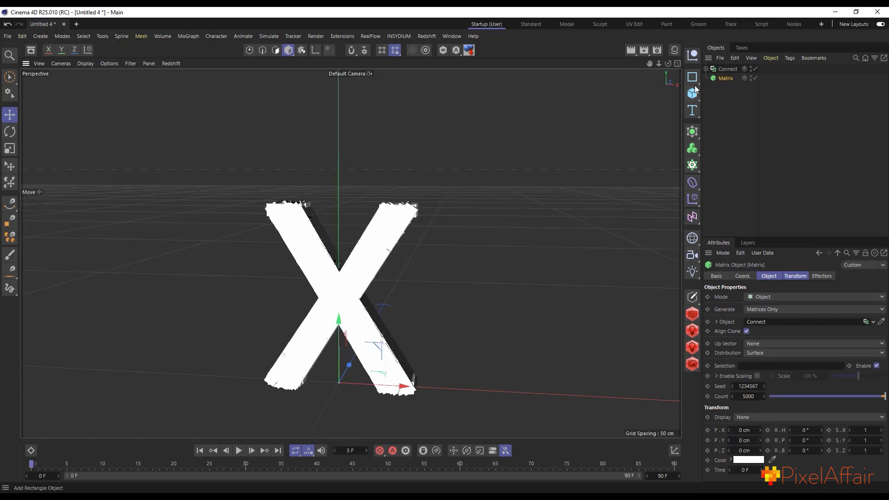
{"action": "scroll", "coordinate": [420, 196], "scroll_direction": "up", "scroll_amount": 2}
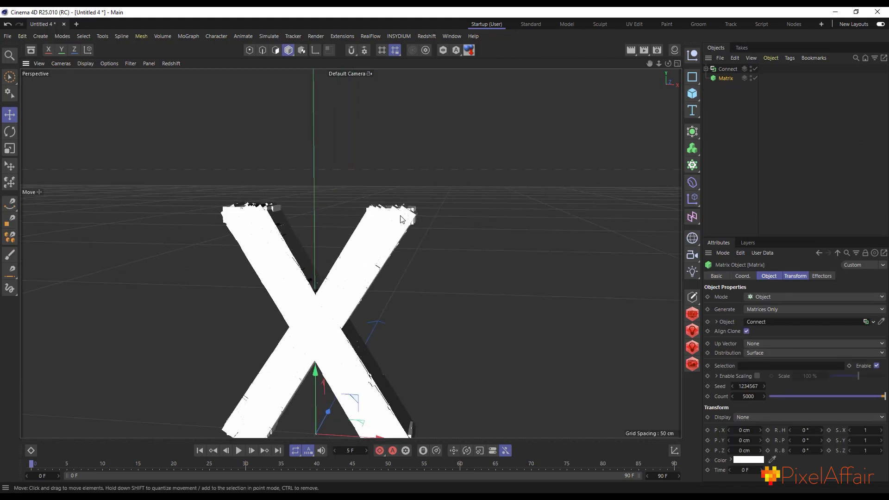
{"action": "scroll", "coordinate": [402, 219], "scroll_direction": "up", "scroll_amount": 2}
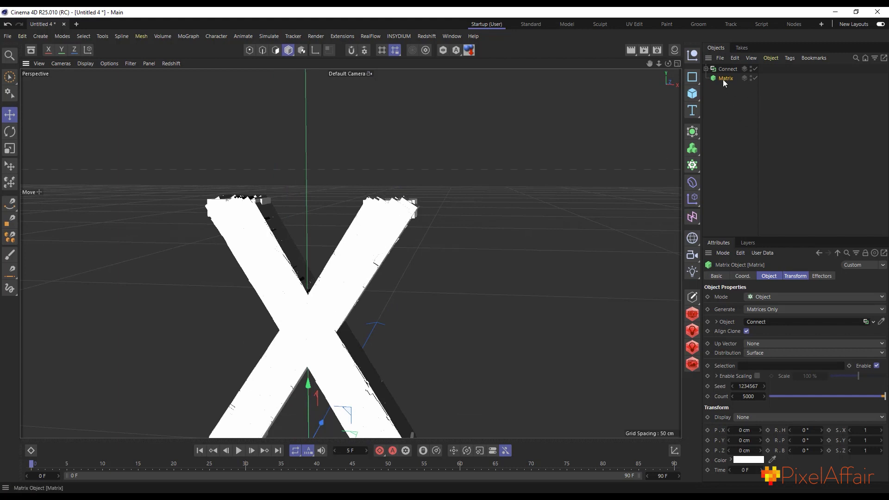
Set the Matrix object's transform scale to 0.1 on X, Y and Z to shrink its points.
{"action": "left_click", "coordinate": [803, 277]}
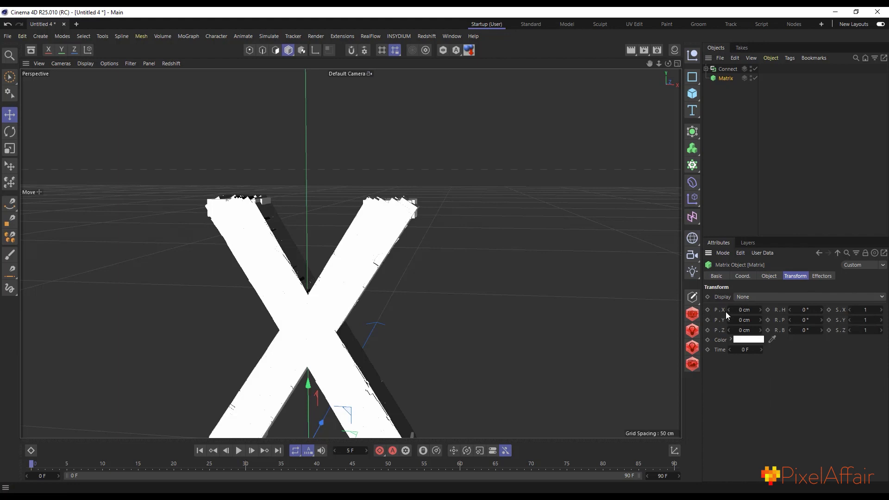
{"action": "left_click", "coordinate": [865, 309]}
{"action": "type", "text": ".1"}
{"action": "left_click", "coordinate": [864, 320]}
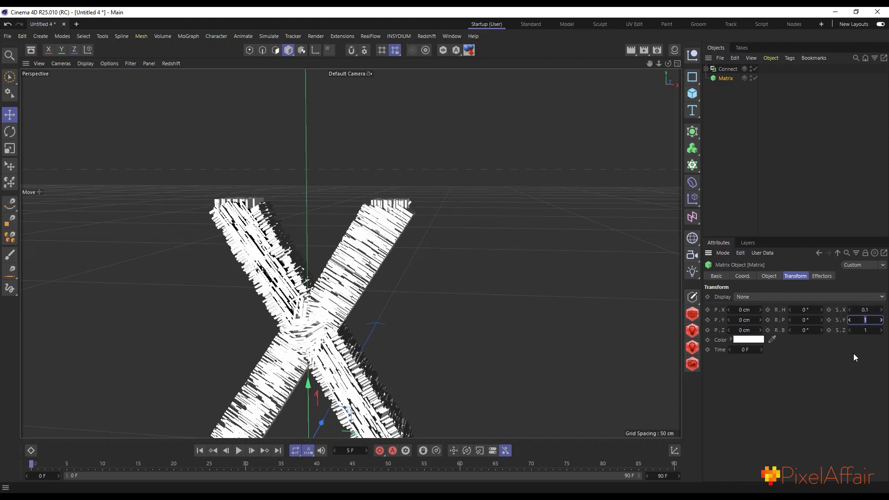
{"action": "type", "text": ".1"}
{"action": "left_click", "coordinate": [865, 330]}
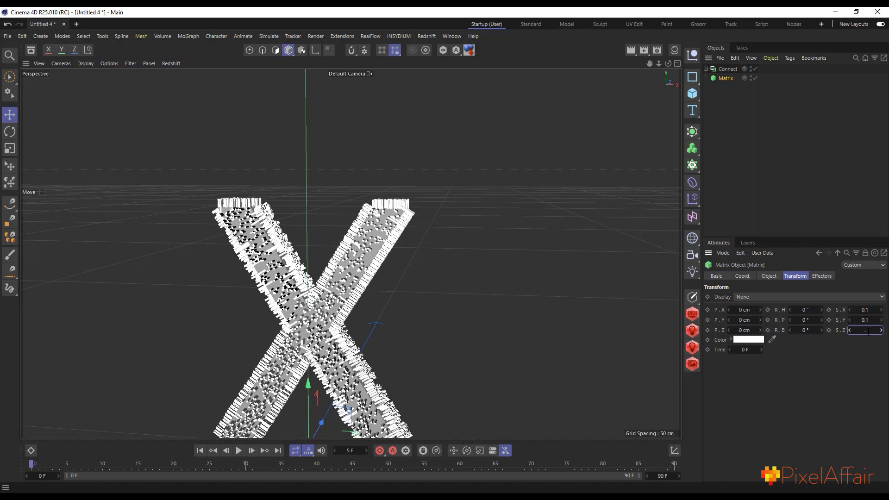
{"action": "scroll", "coordinate": [356, 197], "scroll_direction": "down", "scroll_amount": 4}
{"action": "scroll", "coordinate": [346, 269], "scroll_direction": "up", "scroll_amount": 7}
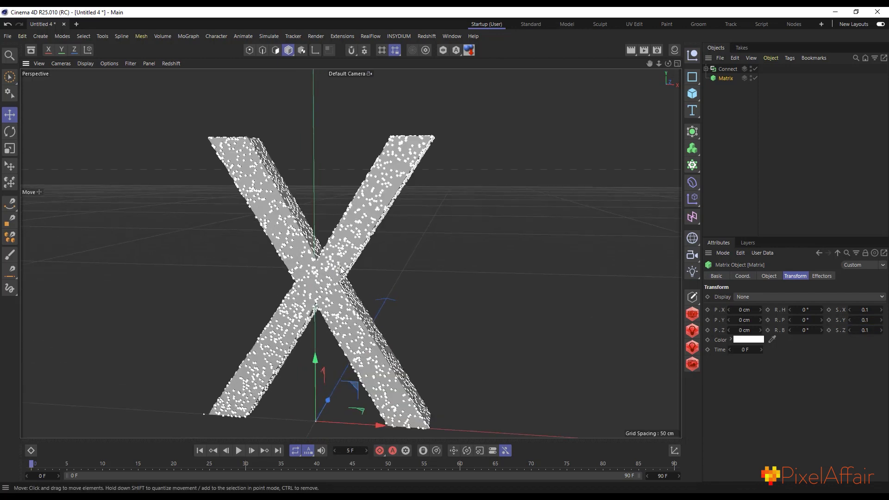
{"action": "scroll", "coordinate": [330, 262], "scroll_direction": "down", "scroll_amount": 2}
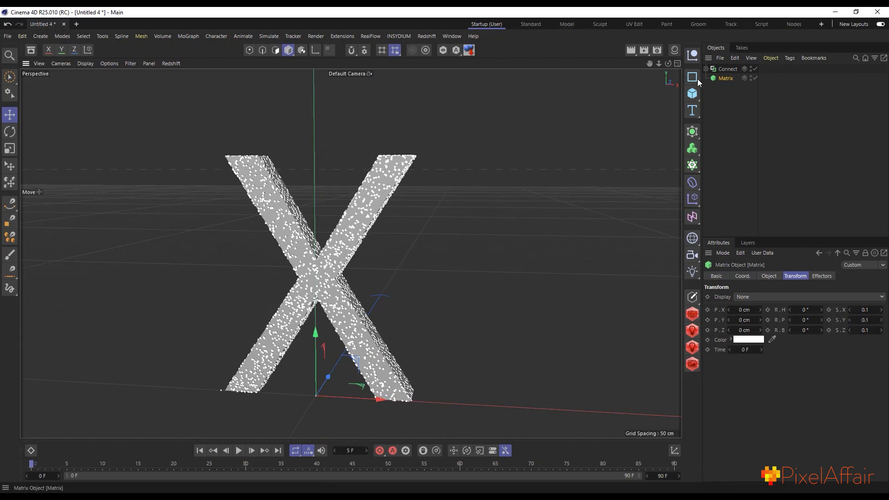
Rename the Connect object to X and hide it in the viewport and the render.
{"action": "left_click", "coordinate": [727, 69]}
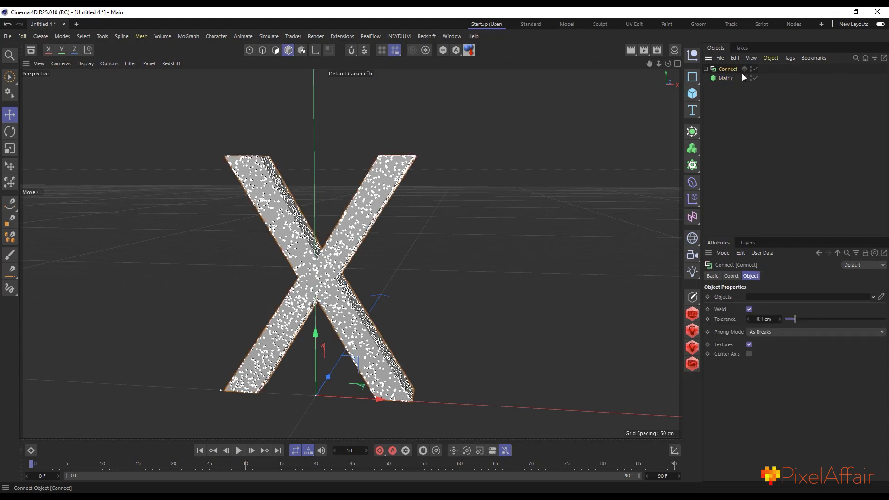
{"action": "double_click", "coordinate": [731, 70]}
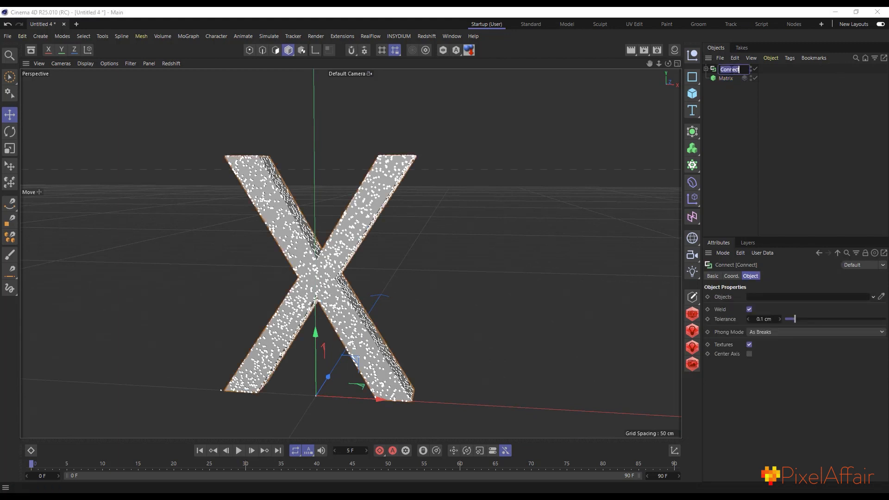
{"action": "type", "text": "x"}
{"action": "key", "text": "Return"}
{"action": "left_click", "coordinate": [746, 68]}
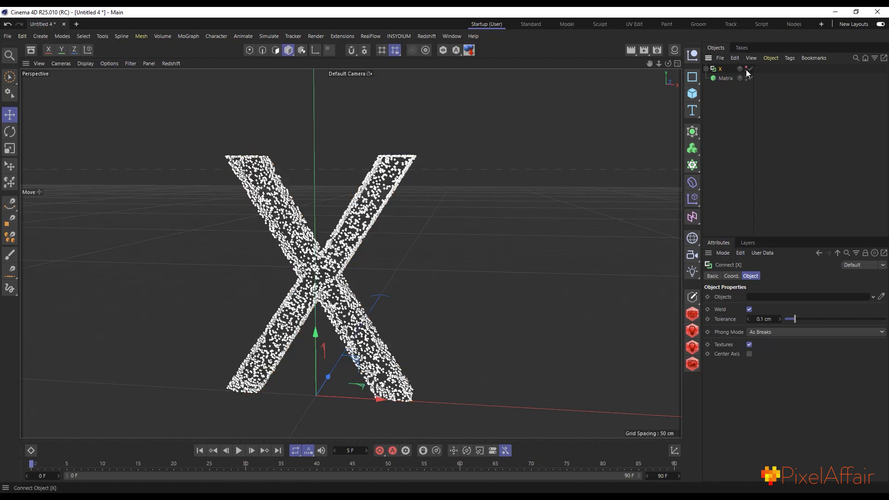
{"action": "left_click", "coordinate": [746, 71]}
{"action": "scroll", "coordinate": [382, 252], "scroll_direction": "down", "scroll_amount": 2}
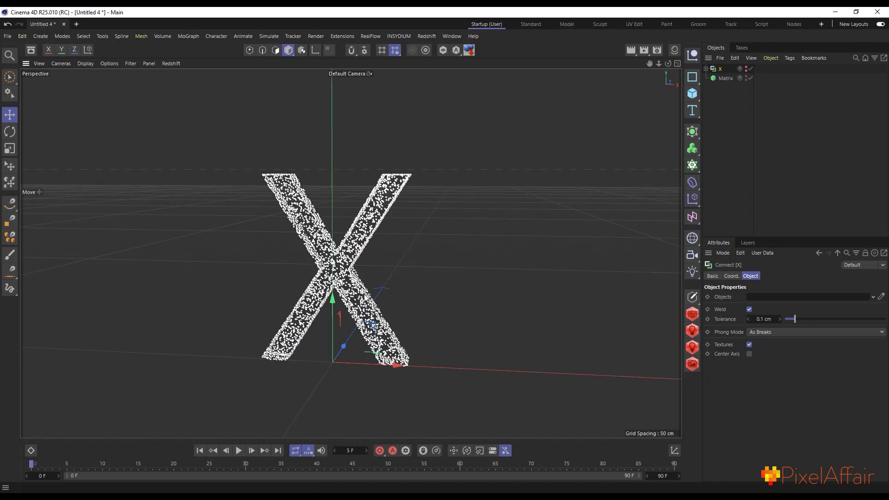
Set the font style of the Text object inside X to Bold, collapse the hierarchy and reselect the Matrix.
{"action": "left_click", "coordinate": [707, 69]}
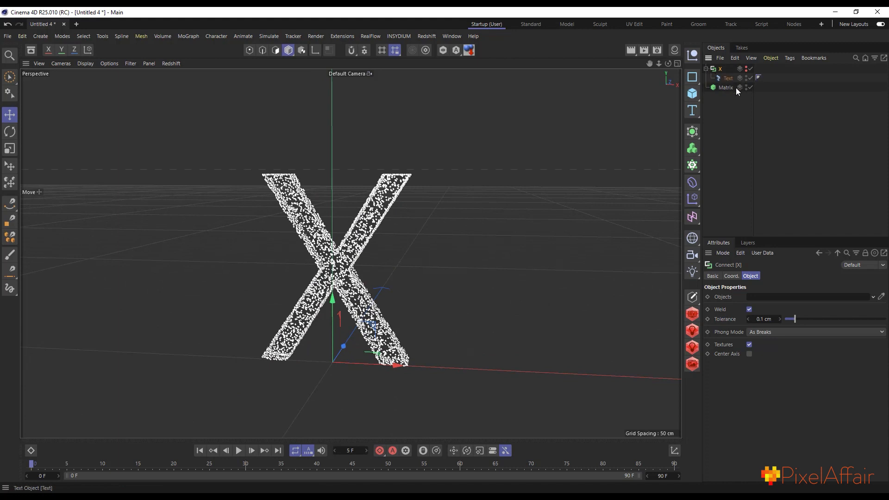
{"action": "left_click", "coordinate": [727, 78]}
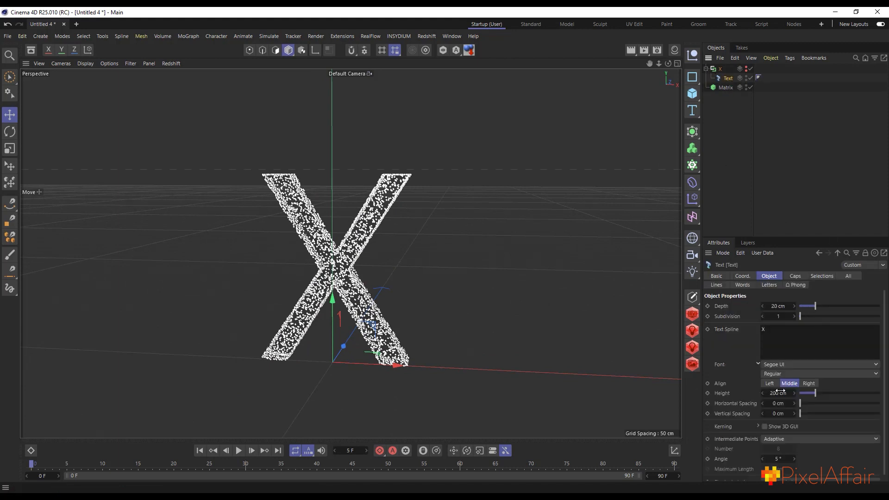
{"action": "left_click", "coordinate": [779, 374]}
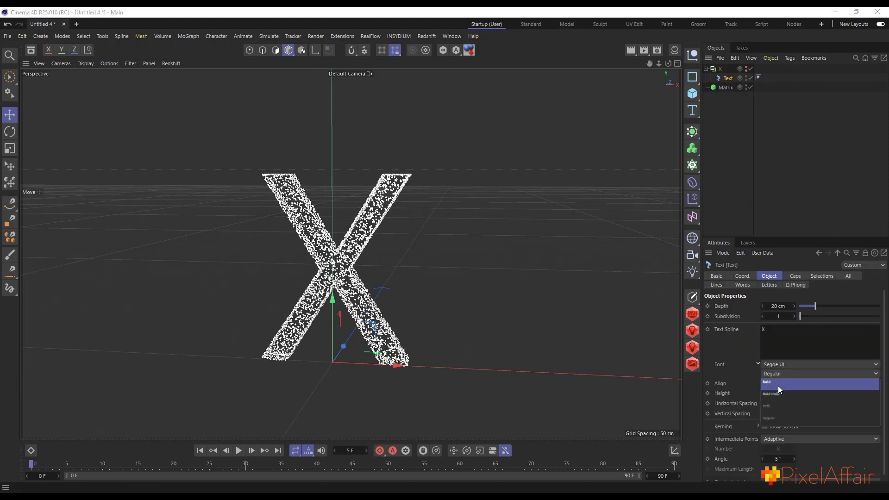
{"action": "left_click", "coordinate": [777, 386]}
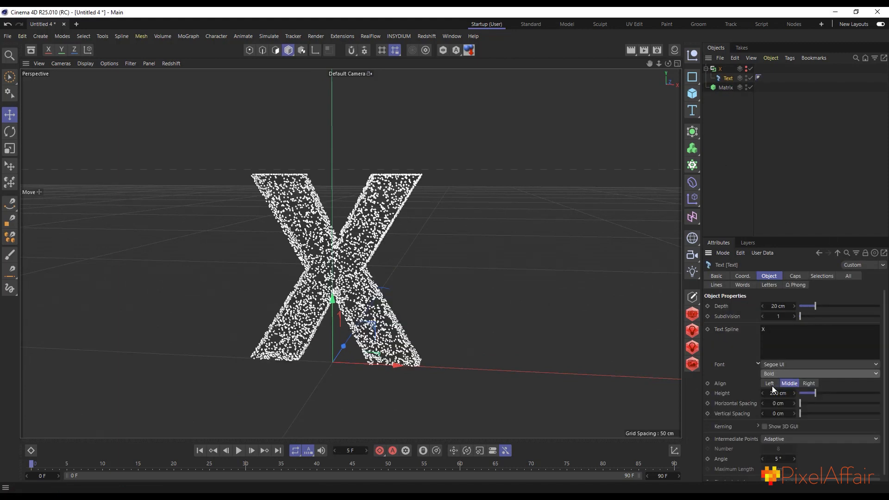
{"action": "left_click", "coordinate": [706, 69]}
{"action": "left_click", "coordinate": [725, 79]}
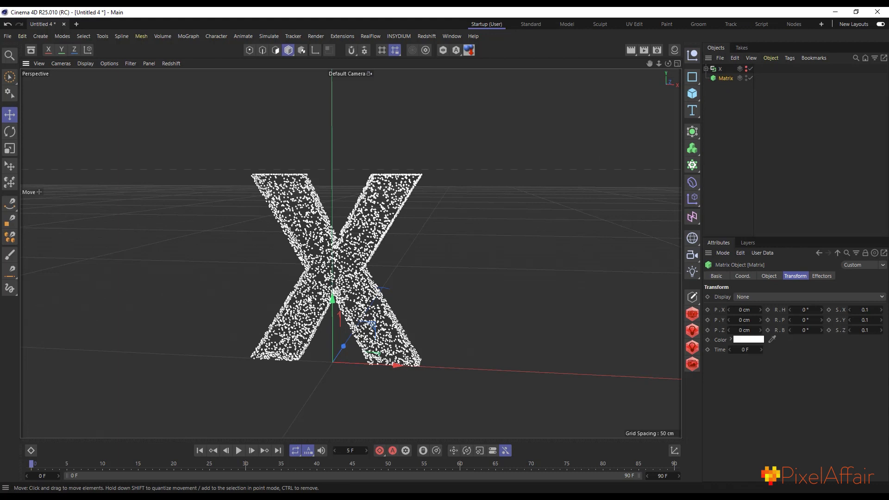
{"action": "scroll", "coordinate": [303, 301], "scroll_direction": "down", "scroll_amount": 3}
{"action": "scroll", "coordinate": [368, 234], "scroll_direction": "up", "scroll_amount": 1}
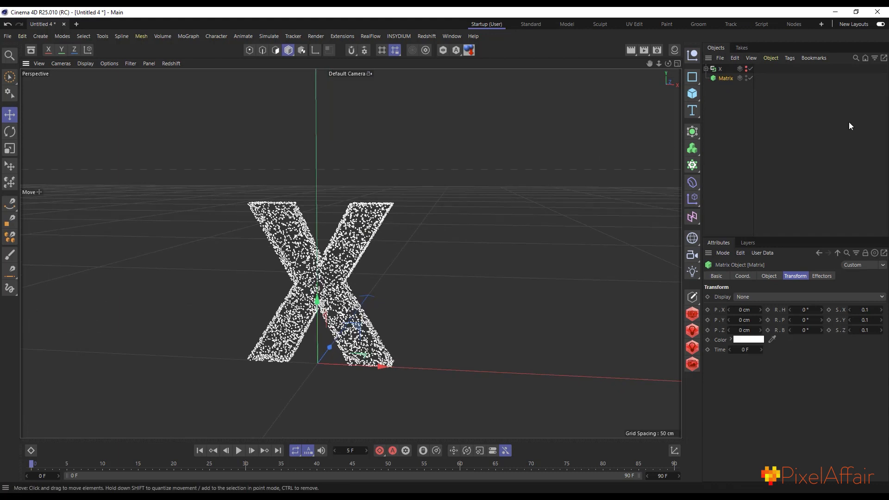
{"action": "left_click", "coordinate": [692, 111]}
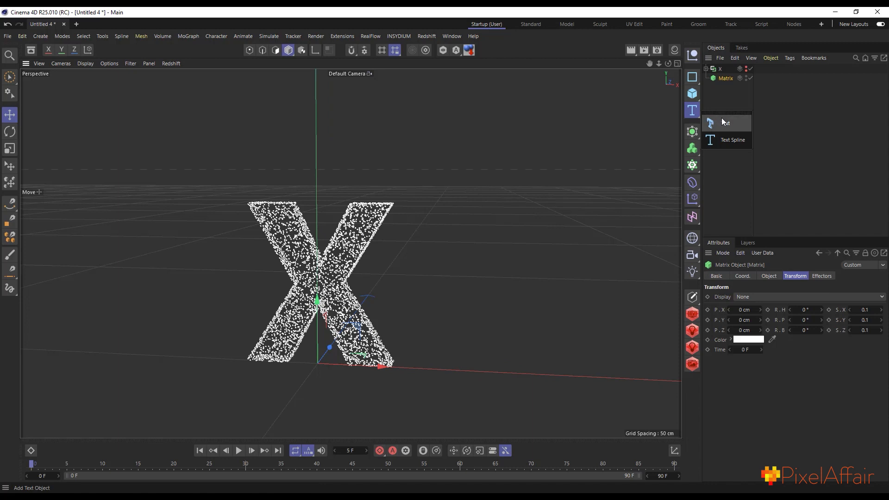
{"action": "left_click", "coordinate": [725, 125]}
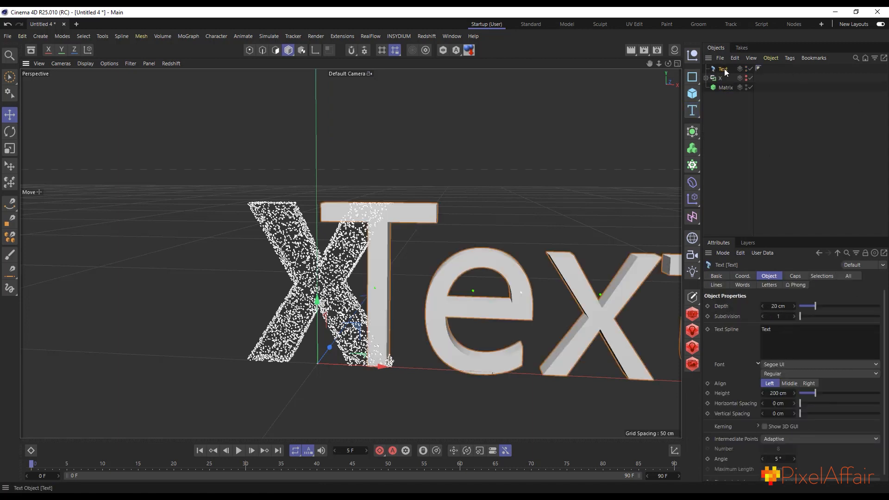
{"action": "left_click_drag", "start_coordinate": [726, 70], "coordinate": [721, 79]}
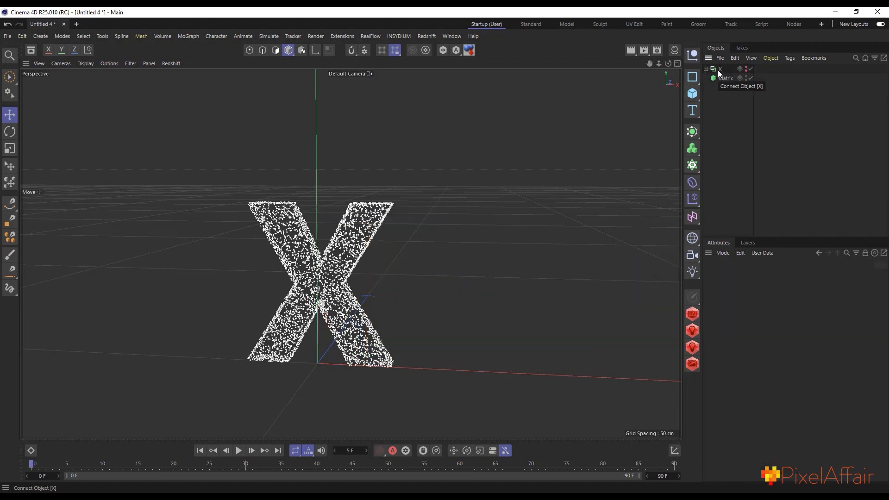
Duplicate the X Connect object below the Matrix and change the copy's text to O.
{"action": "left_click", "coordinate": [720, 73]}
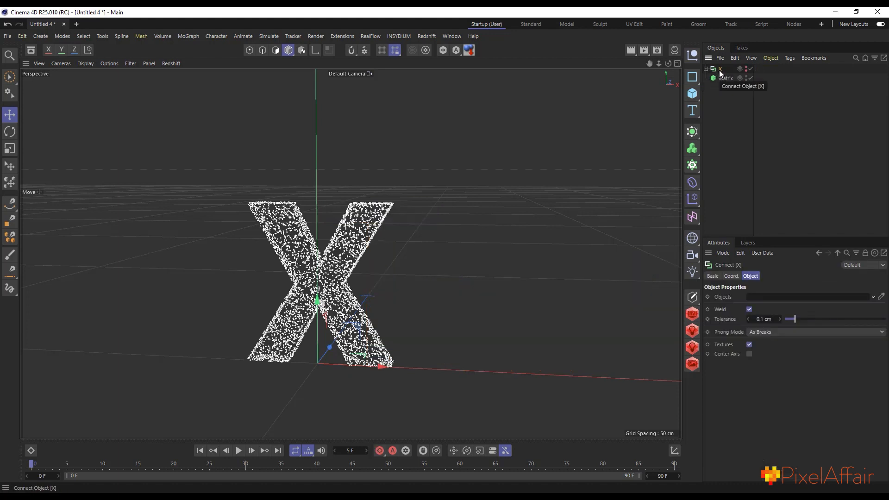
{"action": "left_click_drag", "start_coordinate": [720, 73], "coordinate": [727, 115], "text": "ctrl"}
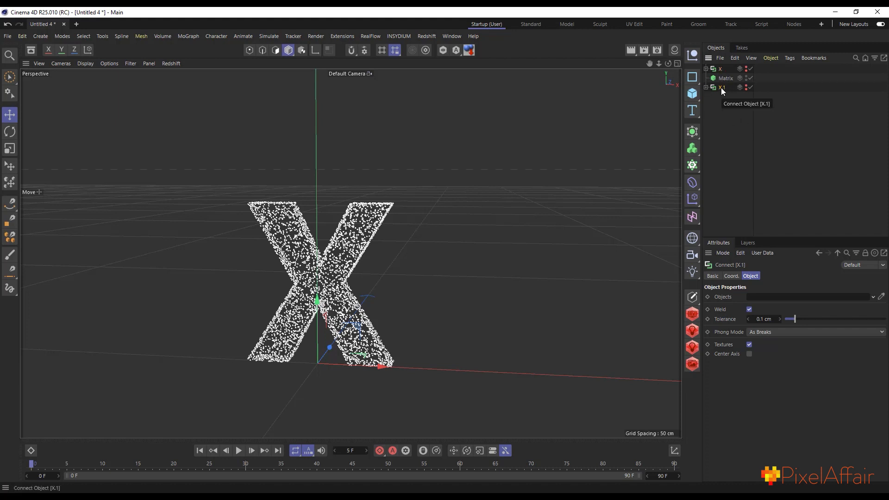
{"action": "left_click", "coordinate": [705, 88]}
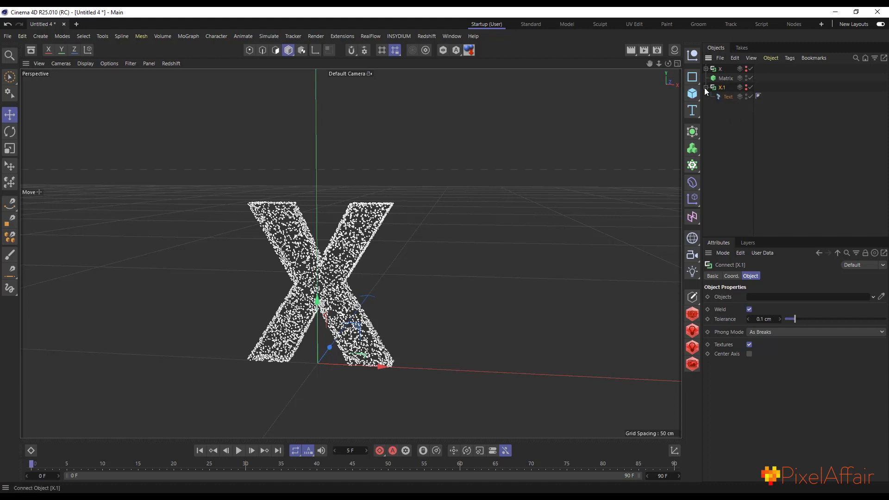
{"action": "left_click", "coordinate": [727, 97]}
{"action": "double_click", "coordinate": [776, 327]}
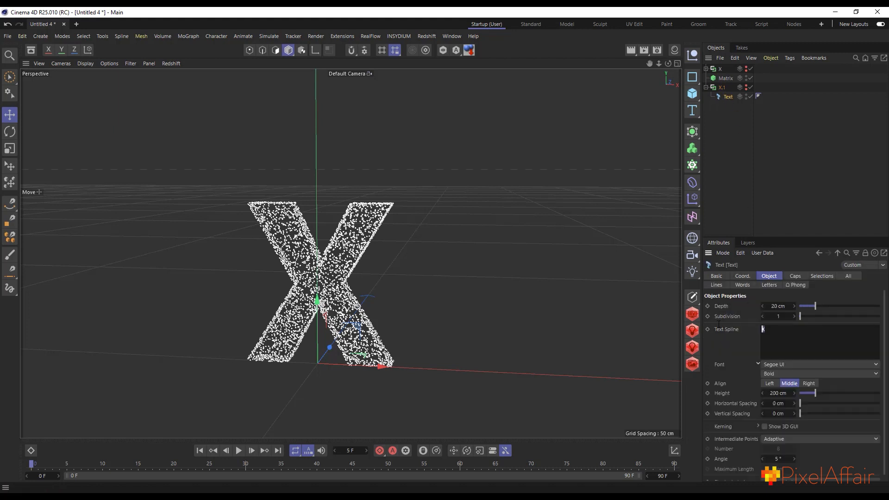
{"action": "type", "text": "O"}
{"action": "left_click", "coordinate": [736, 160]}
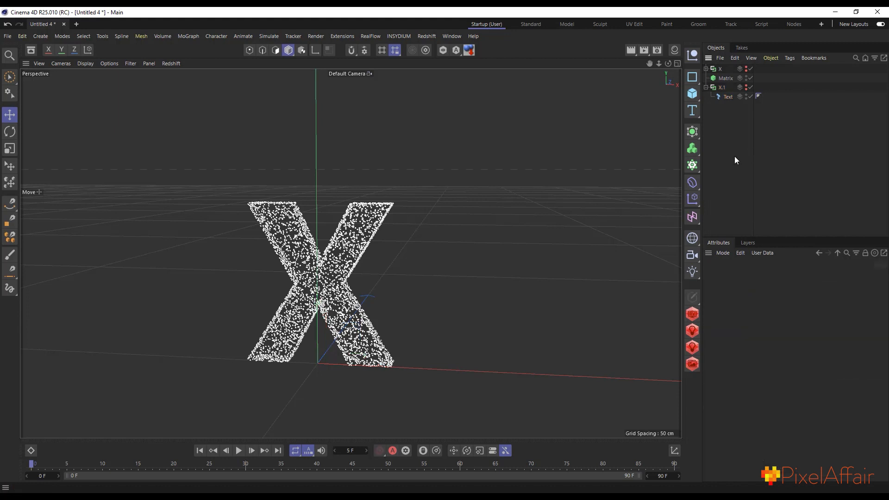
Make the duplicated Connect object with the letter O visible and collapse its hierarchy.
{"action": "left_click", "coordinate": [746, 87]}
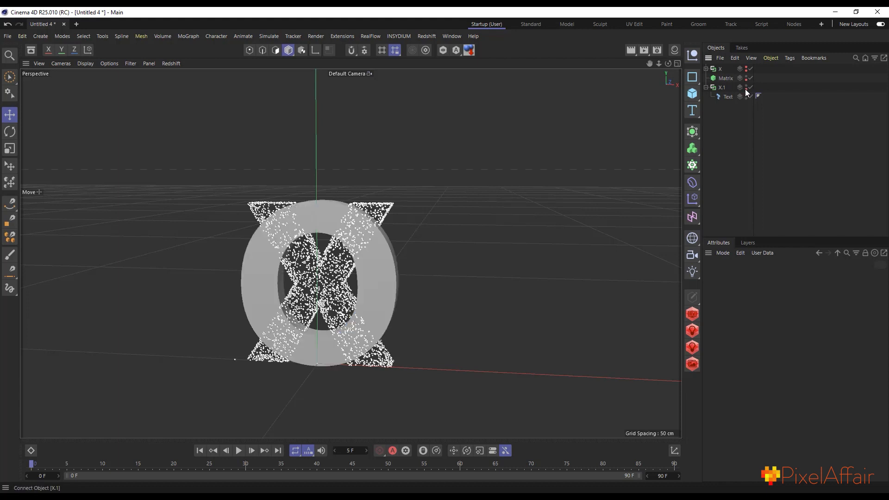
{"action": "scroll", "coordinate": [346, 274], "scroll_direction": "up", "scroll_amount": 1}
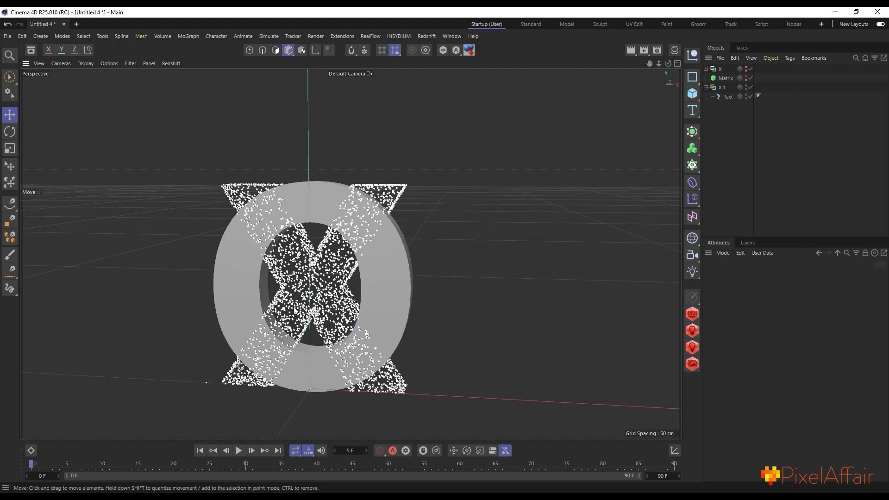
{"action": "scroll", "coordinate": [295, 309], "scroll_direction": "up", "scroll_amount": 1}
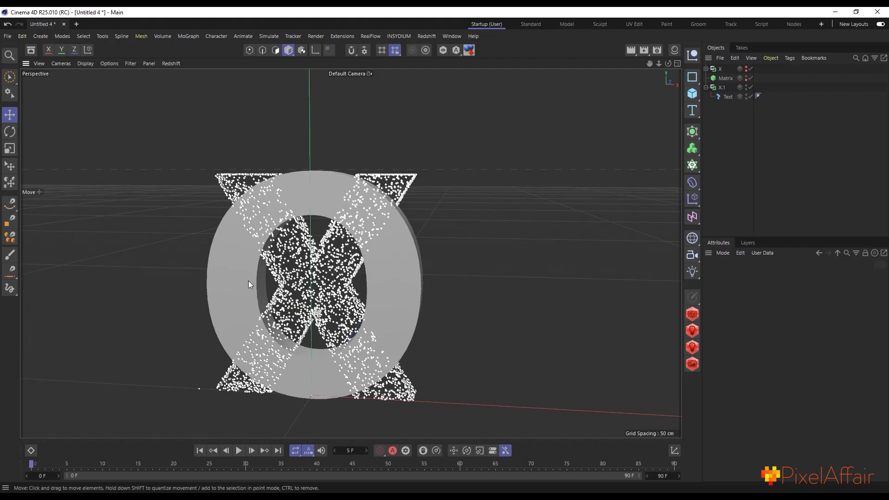
{"action": "left_click", "coordinate": [722, 88]}
{"action": "left_click", "coordinate": [706, 88]}
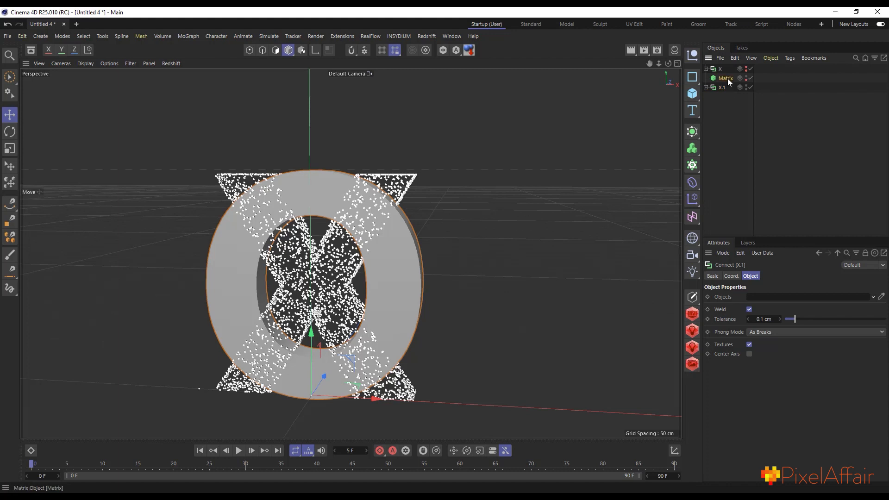
Rename the Matrix object as X Matrix and the duplicated Connect object as O.
{"action": "double_click", "coordinate": [726, 79]}
{"action": "left_click", "coordinate": [720, 79]}
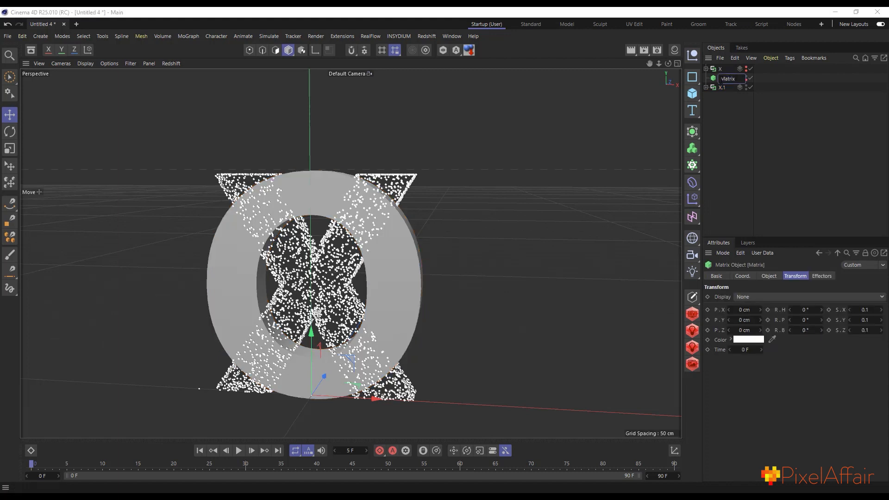
{"action": "type", "text": "X"}
{"action": "key", "text": "Return"}
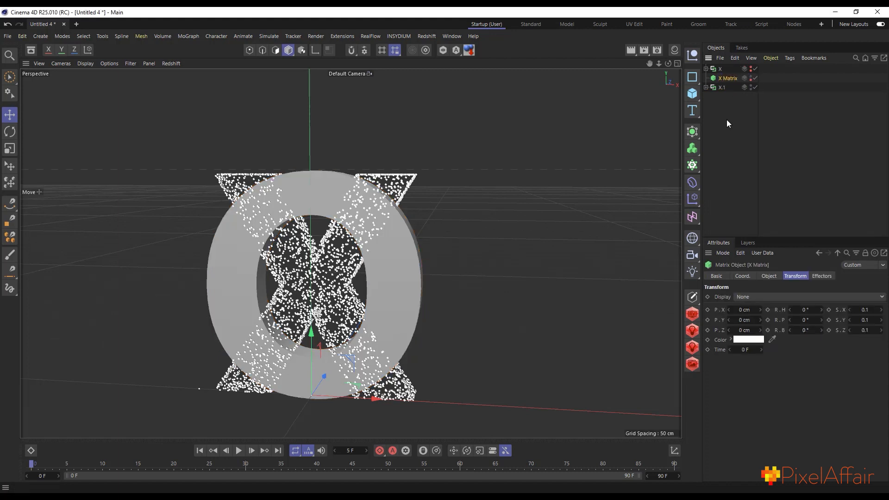
{"action": "double_click", "coordinate": [722, 87]}
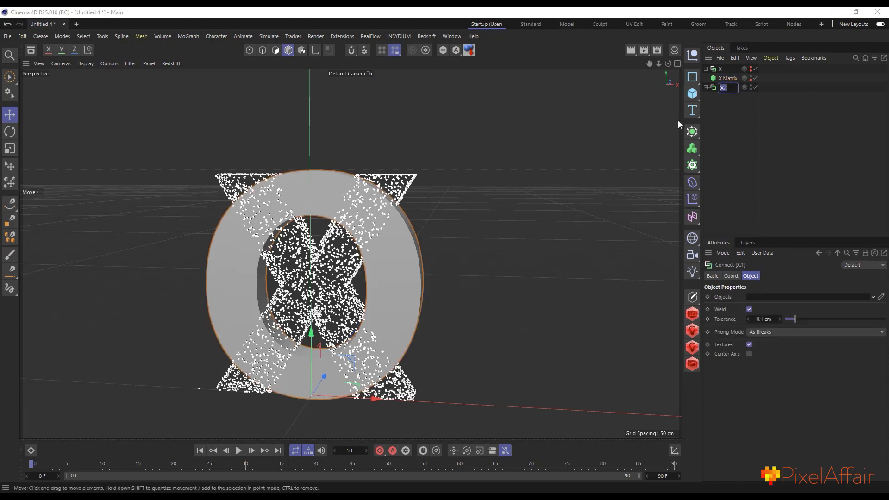
{"action": "type", "text": "C"}
{"action": "key", "text": "Return"}
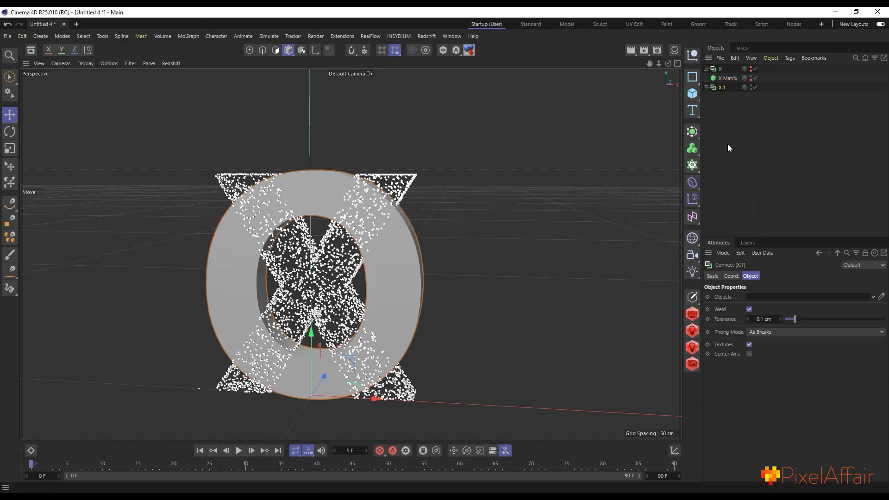
Copy the X Matrix object and paste a duplicate of it into the scene.
{"action": "left_click", "coordinate": [727, 78]}
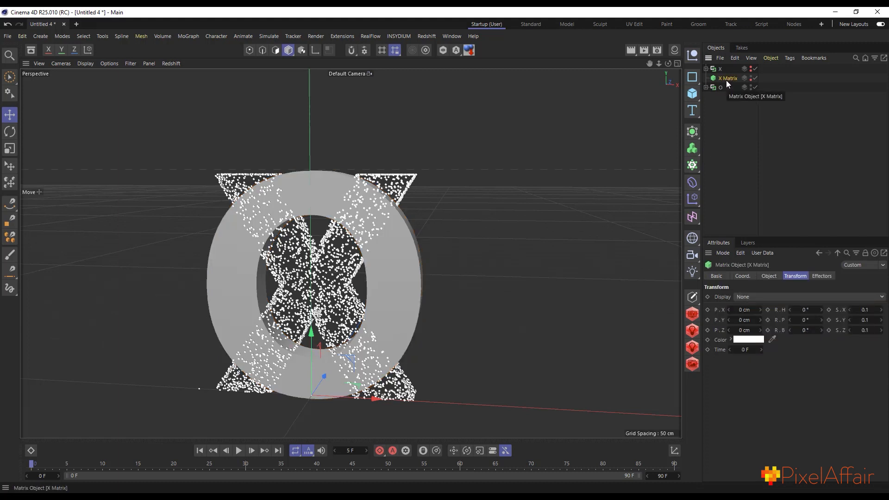
{"action": "left_click", "coordinate": [735, 58]}
{"action": "left_click", "coordinate": [751, 79]}
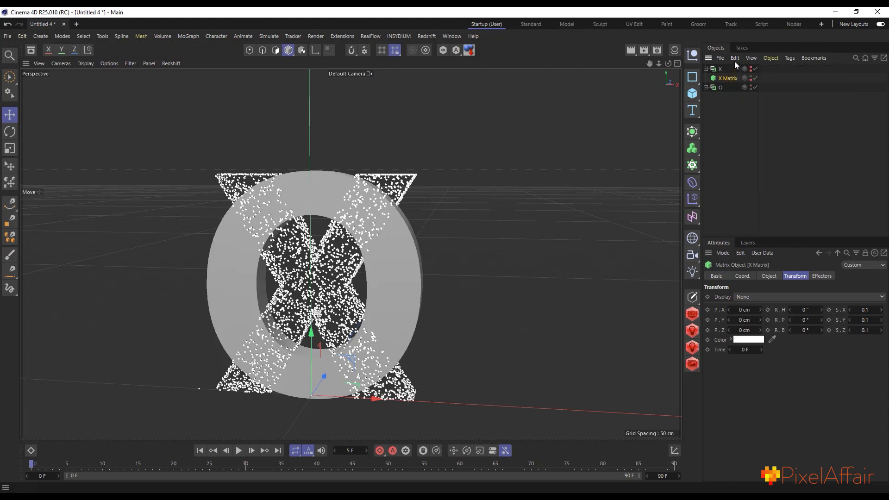
{"action": "left_click", "coordinate": [735, 59]}
{"action": "left_click", "coordinate": [741, 81]}
{"action": "left_click", "coordinate": [735, 58]}
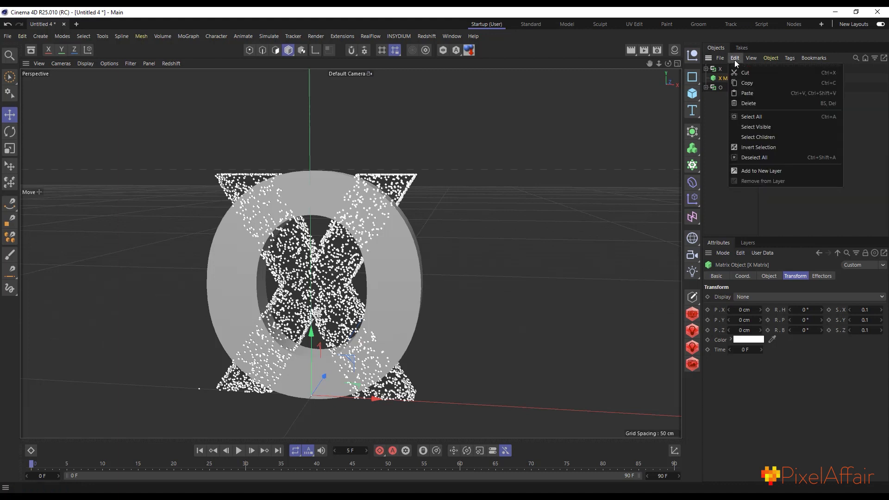
{"action": "left_click", "coordinate": [754, 84]}
{"action": "left_click", "coordinate": [735, 58]}
{"action": "left_click", "coordinate": [744, 93]}
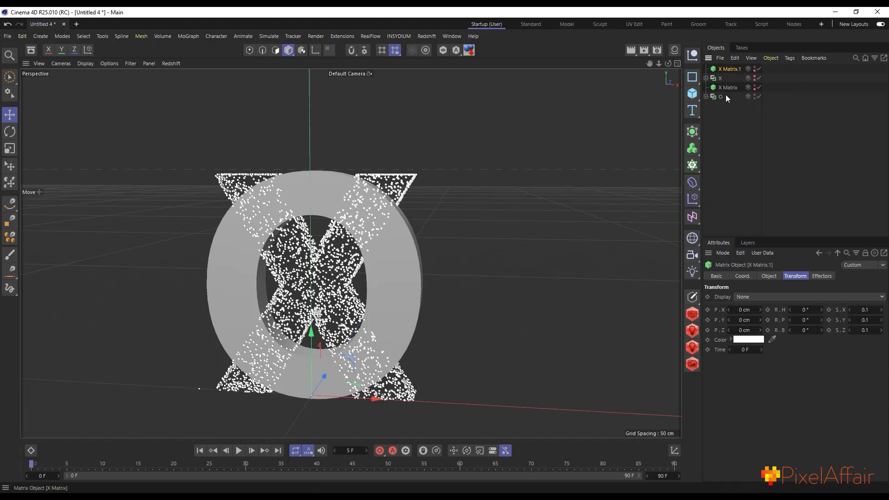
Assign the O Connect object as the source of the copied Matrix and rename that Matrix O Matrix.1.
{"action": "left_click", "coordinate": [768, 276]}
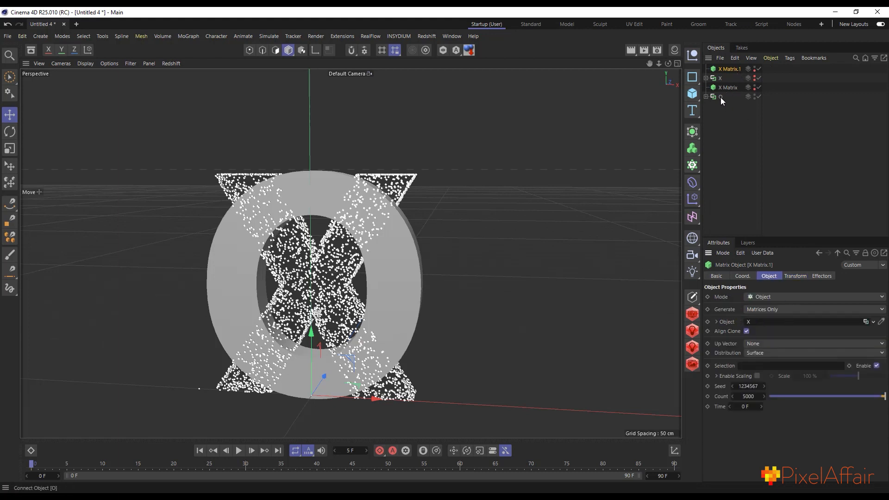
{"action": "left_click_drag", "start_coordinate": [720, 97], "coordinate": [783, 324]}
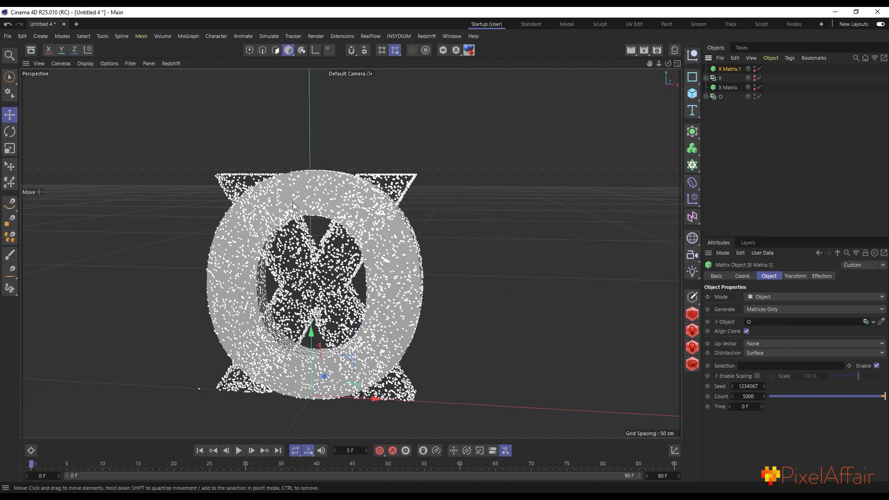
{"action": "double_click", "coordinate": [721, 69]}
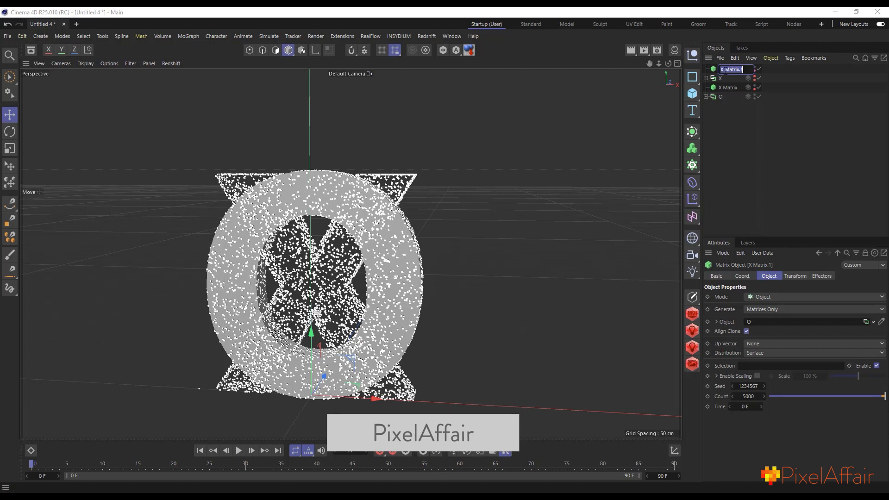
{"action": "left_click", "coordinate": [722, 69]}
{"action": "key", "text": "BackSpace"}
{"action": "type", "text": "O"}
{"action": "key", "text": "Return"}
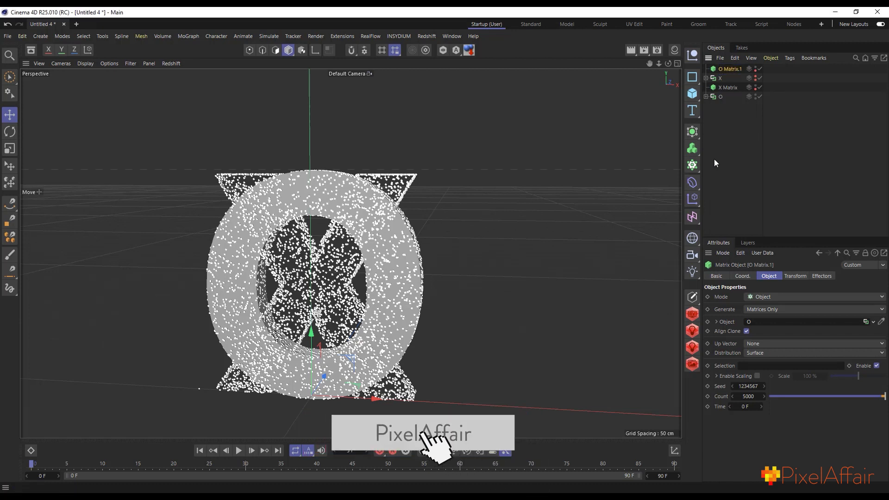
Hide the O Connect object and reorder the hierarchy so both Matrix objects sit below the X and O Connect objects.
{"action": "left_click", "coordinate": [755, 95]}
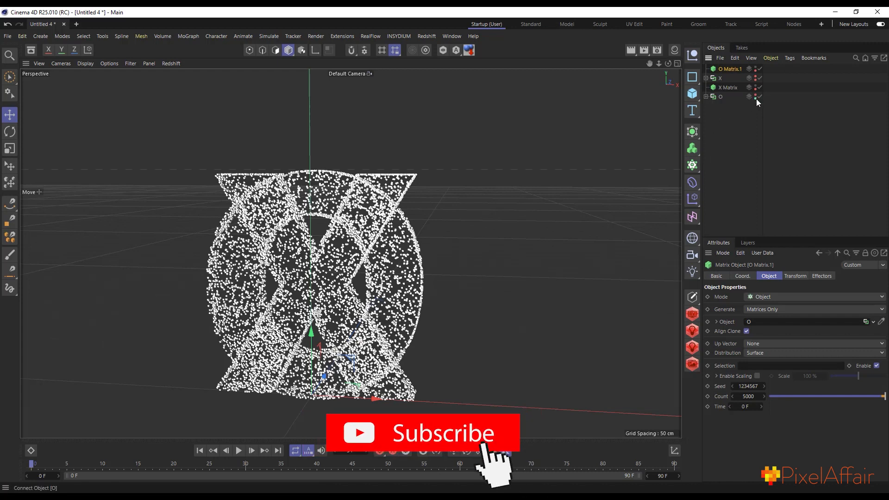
{"action": "left_click_drag", "start_coordinate": [723, 70], "coordinate": [730, 106]}
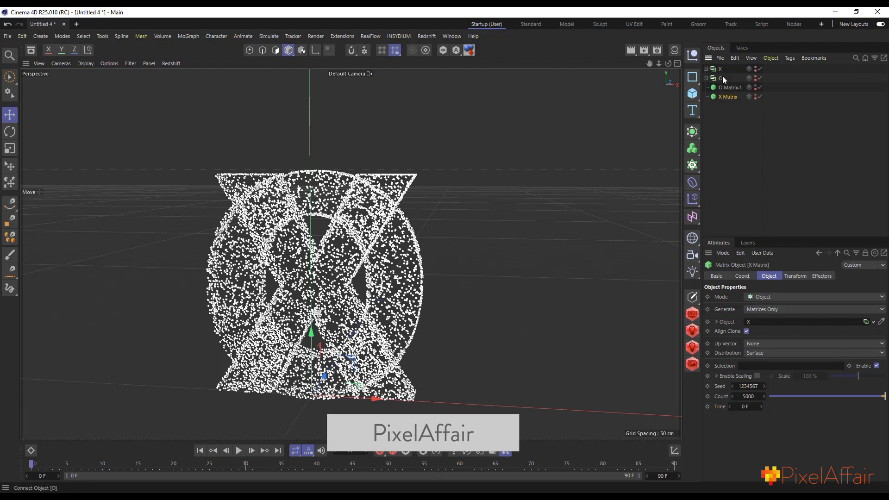
Move the O Connect object about 73 cm along positive X and the X Connect object a similar distance along negative X.
{"action": "scroll", "coordinate": [402, 219], "scroll_direction": "down", "scroll_amount": 4}
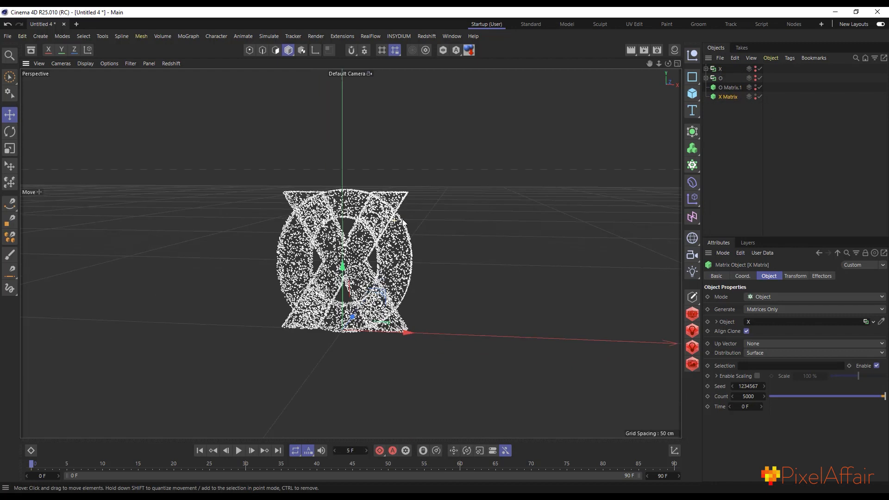
{"action": "scroll", "coordinate": [362, 237], "scroll_direction": "up", "scroll_amount": 2}
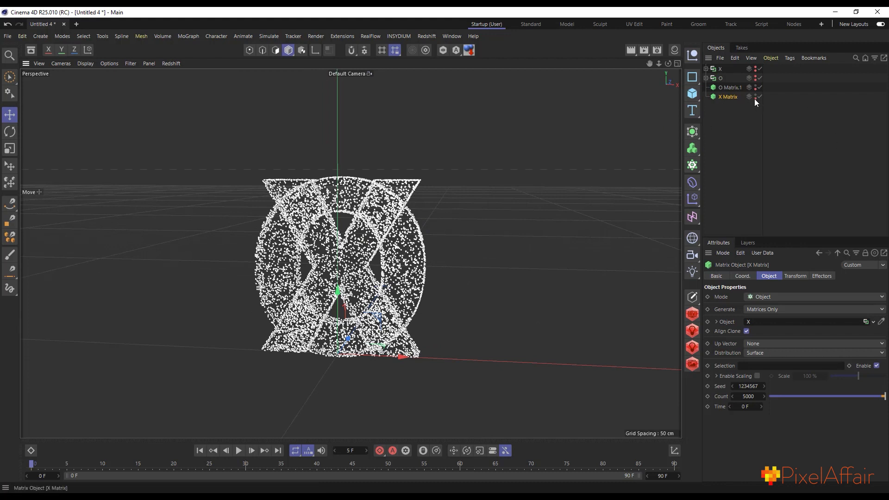
{"action": "left_click", "coordinate": [718, 79]}
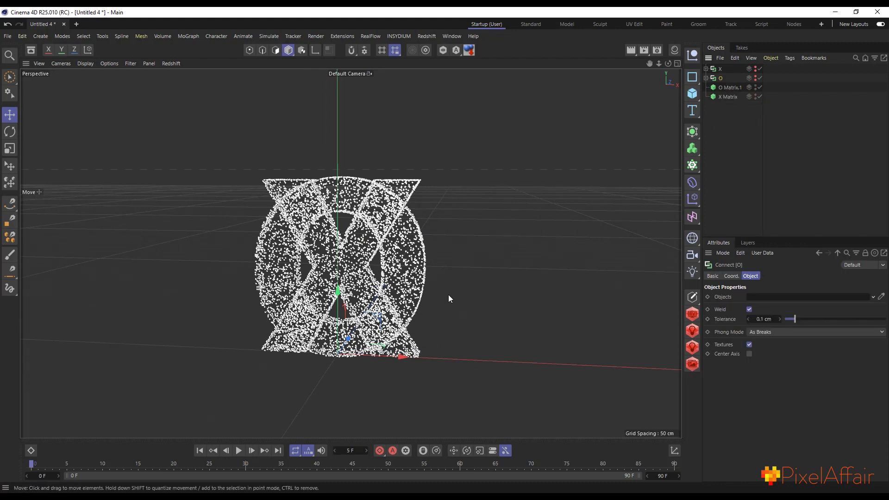
{"action": "left_click", "coordinate": [375, 359]}
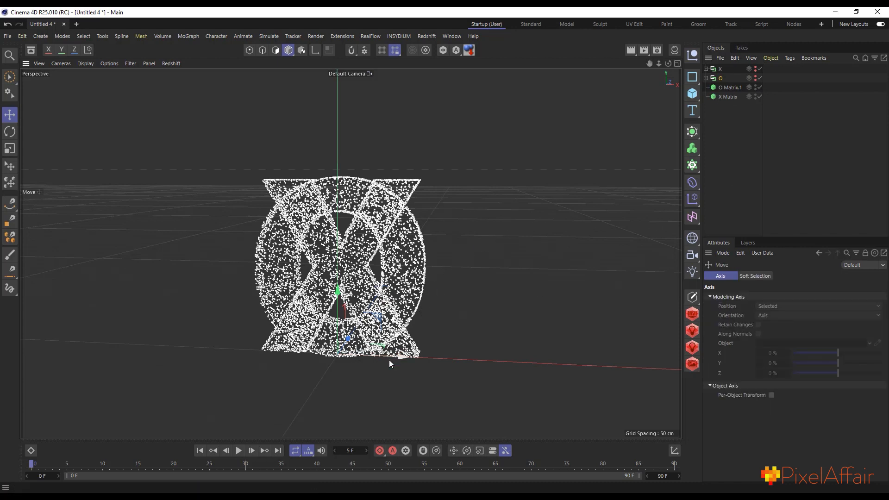
{"action": "left_click_drag", "start_coordinate": [389, 359], "coordinate": [485, 344]}
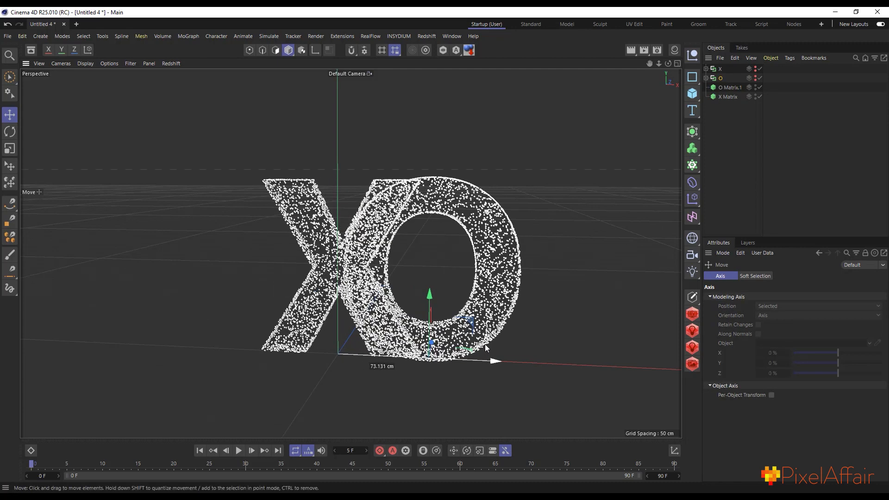
{"action": "left_click", "coordinate": [715, 68]}
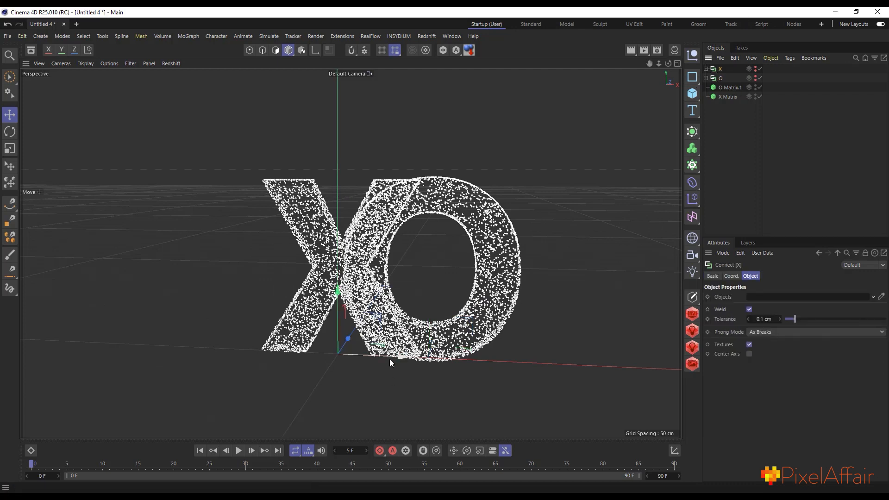
{"action": "left_click_drag", "start_coordinate": [390, 359], "coordinate": [299, 362]}
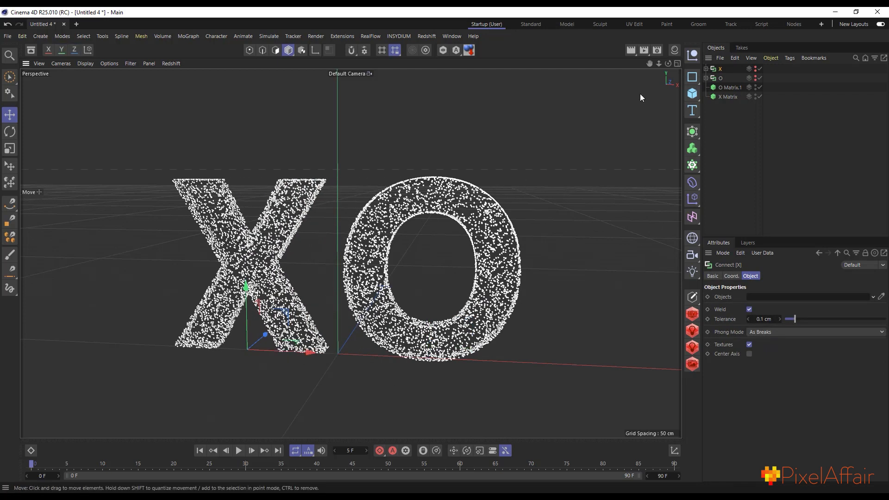
{"action": "left_click_drag", "start_coordinate": [667, 63], "coordinate": [661, 67]}
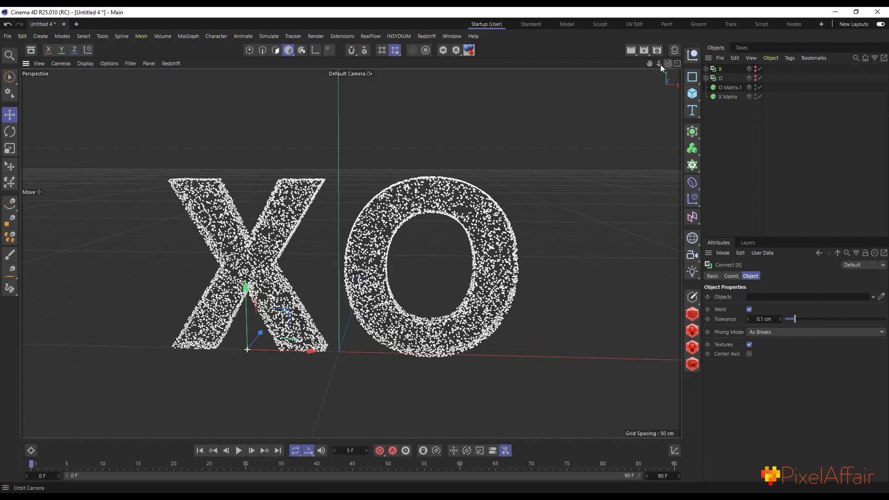
{"action": "scroll", "coordinate": [380, 230], "scroll_direction": "down", "scroll_amount": 2}
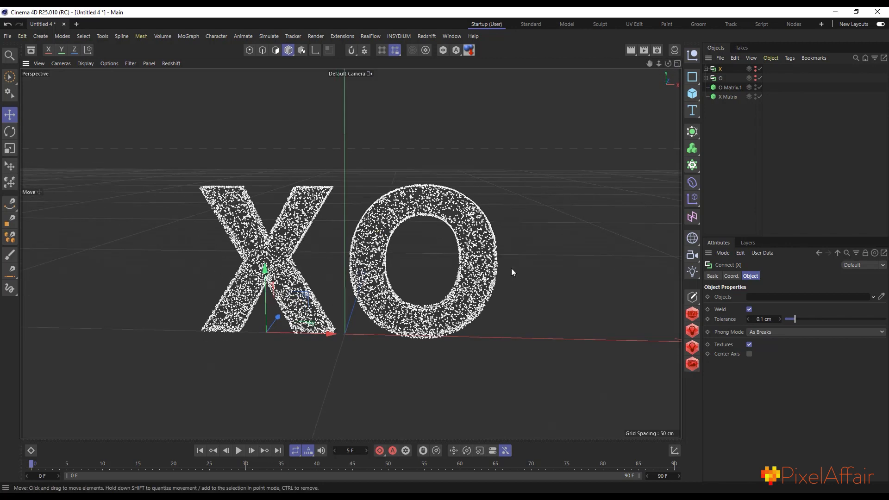
Hide O Matrix.1 so only the X point cloud is displayed.
{"action": "left_click", "coordinate": [730, 87]}
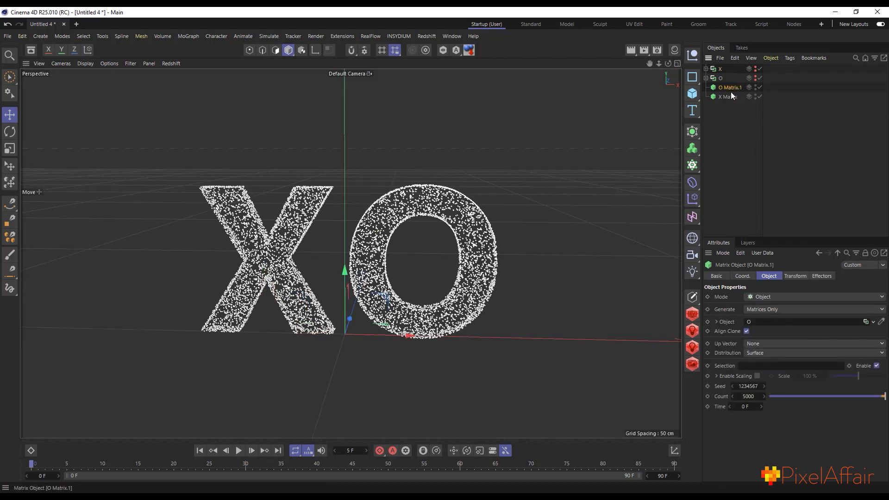
{"action": "left_click", "coordinate": [730, 95]}
{"action": "left_click", "coordinate": [735, 87]}
{"action": "left_click", "coordinate": [755, 87]}
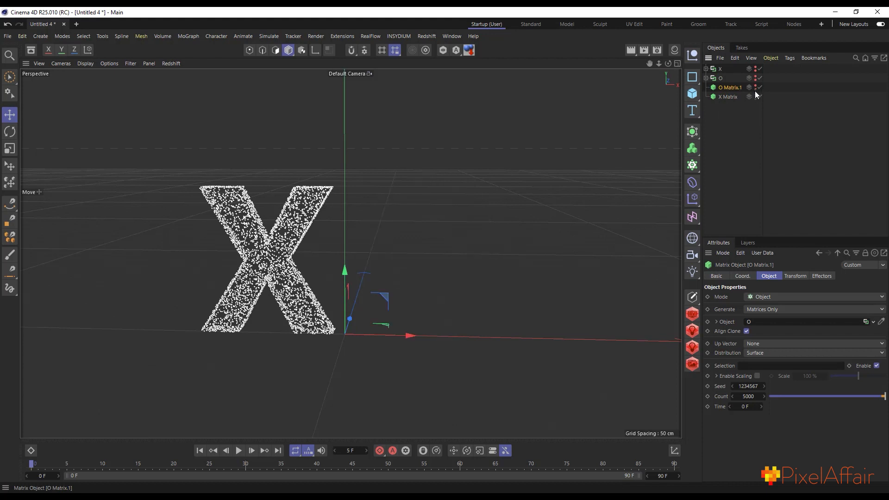
Add a MoGraph Inheritance effector to the X Matrix object.
{"action": "left_click", "coordinate": [731, 97]}
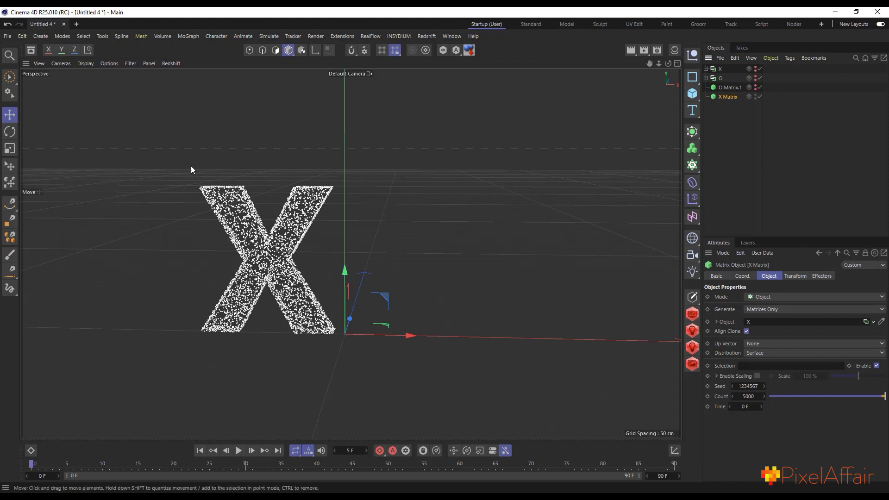
{"action": "left_click", "coordinate": [188, 36]}
{"action": "mouse_move", "coordinate": [193, 52]}
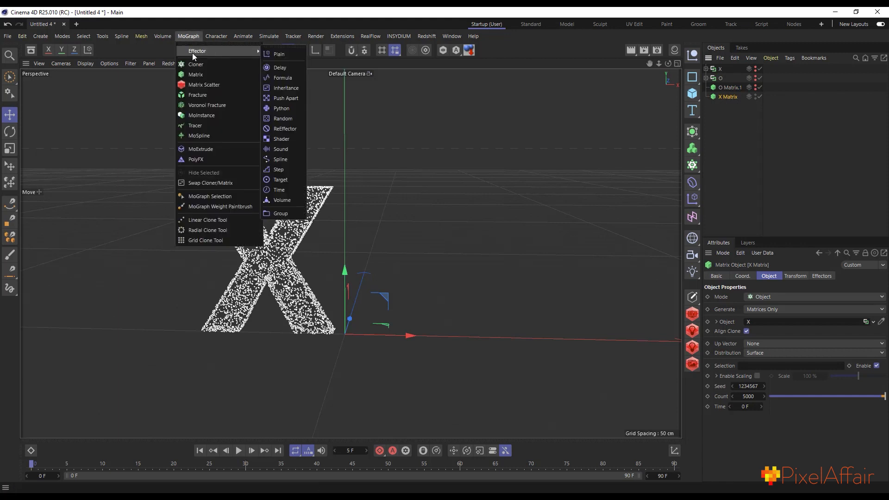
{"action": "left_click", "coordinate": [286, 88]}
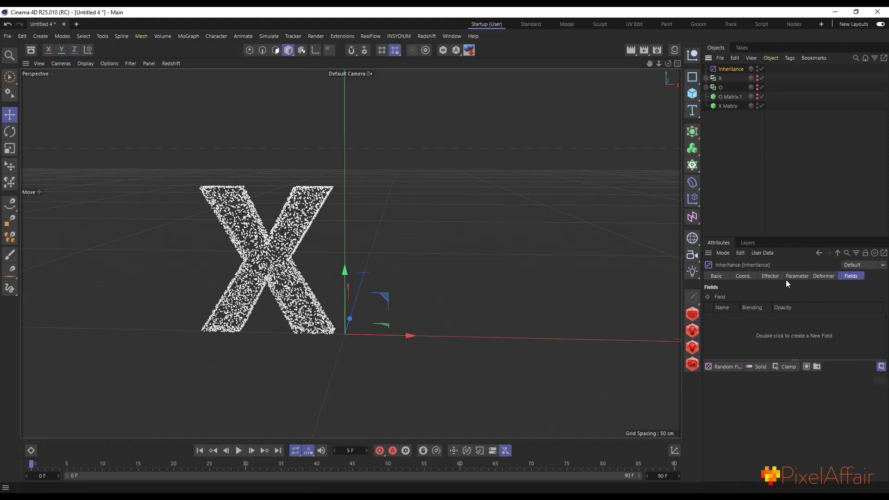
Set O Matrix.1 as the Inheritance effector's source object and enable Morph Motion Object.
{"action": "left_click", "coordinate": [769, 276]}
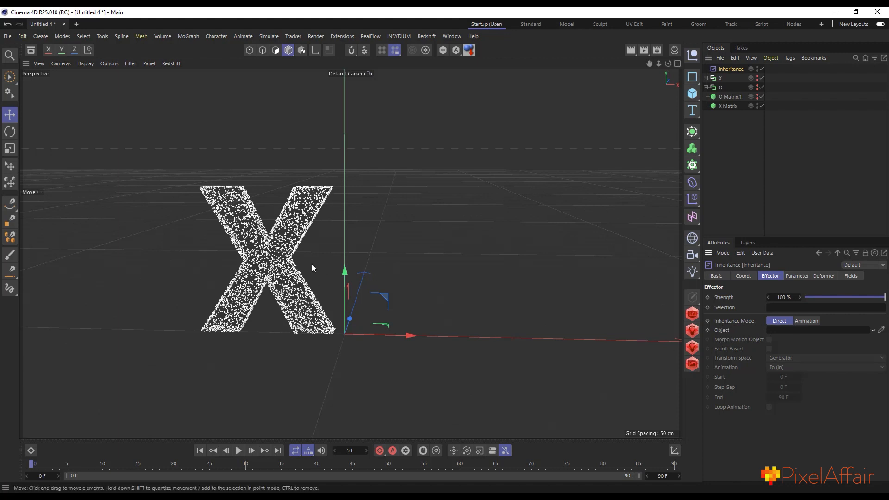
{"action": "scroll", "coordinate": [312, 266], "scroll_direction": "up", "scroll_amount": 1}
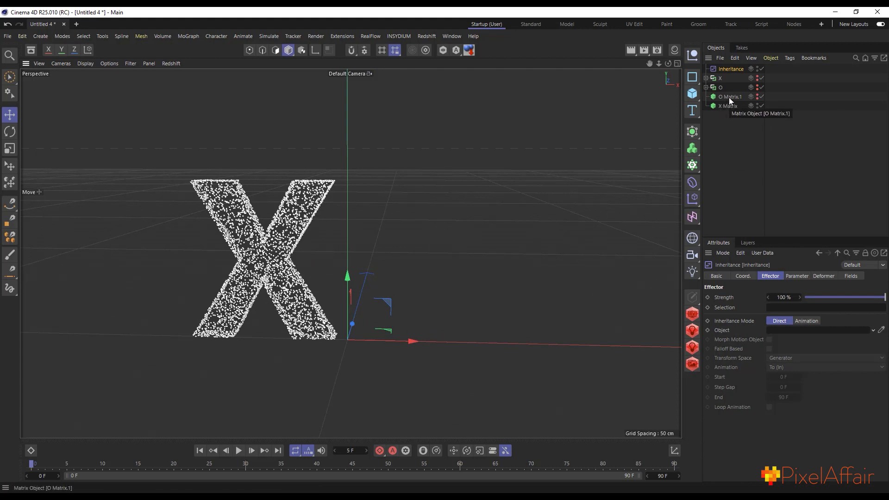
{"action": "left_click_drag", "start_coordinate": [728, 97], "coordinate": [826, 334]}
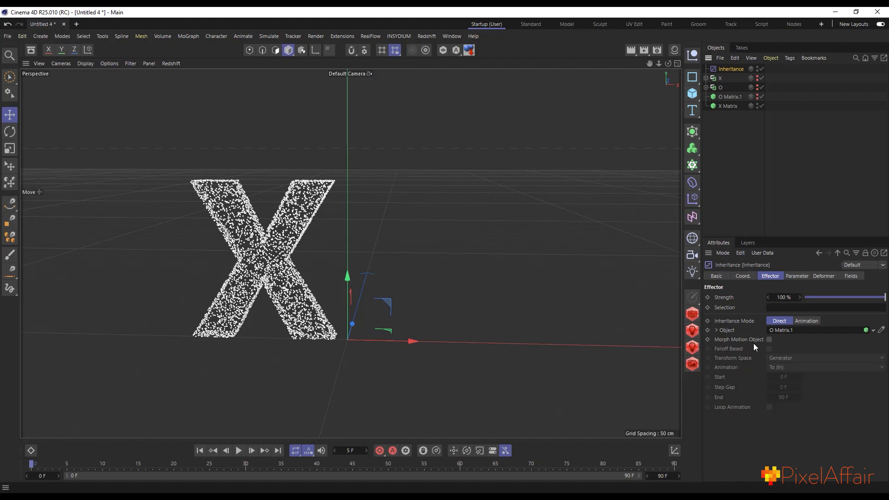
{"action": "left_click", "coordinate": [769, 340]}
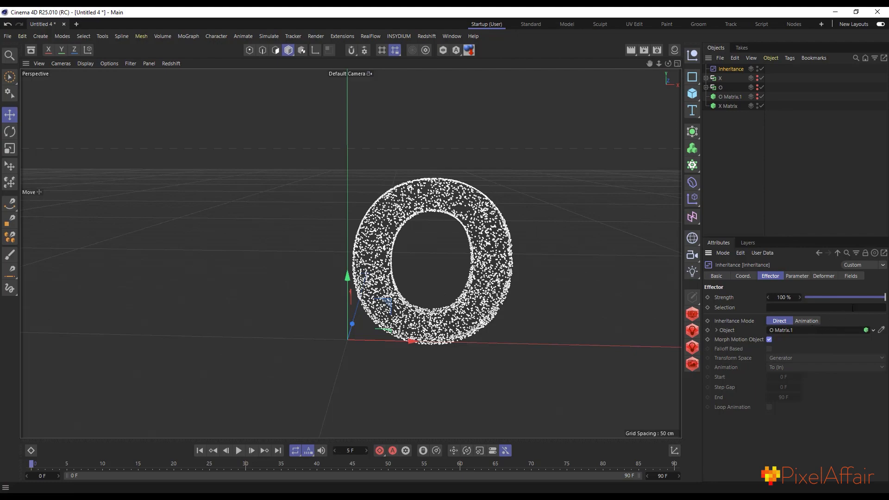
Preview the X-to-O morph by varying the Inheritance effector's Strength and returning it to 100%.
{"action": "mouse_move", "coordinate": [882, 300]}
{"action": "left_mouse_down"}
{"action": "mouse_move", "coordinate": [779, 300]}
{"action": "mouse_move", "coordinate": [887, 297]}
{"action": "left_mouse_up"}
{"action": "scroll", "coordinate": [297, 328], "scroll_direction": "up", "scroll_amount": 2}
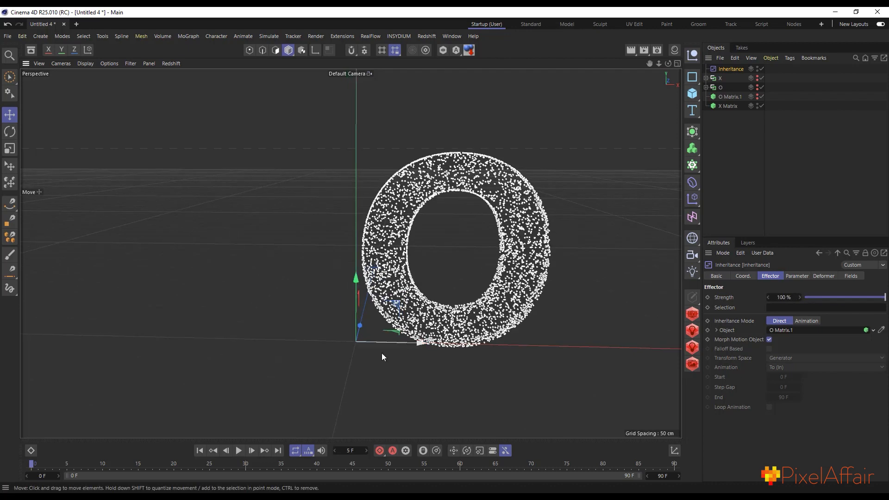
{"action": "scroll", "coordinate": [388, 351], "scroll_direction": "down", "scroll_amount": 2}
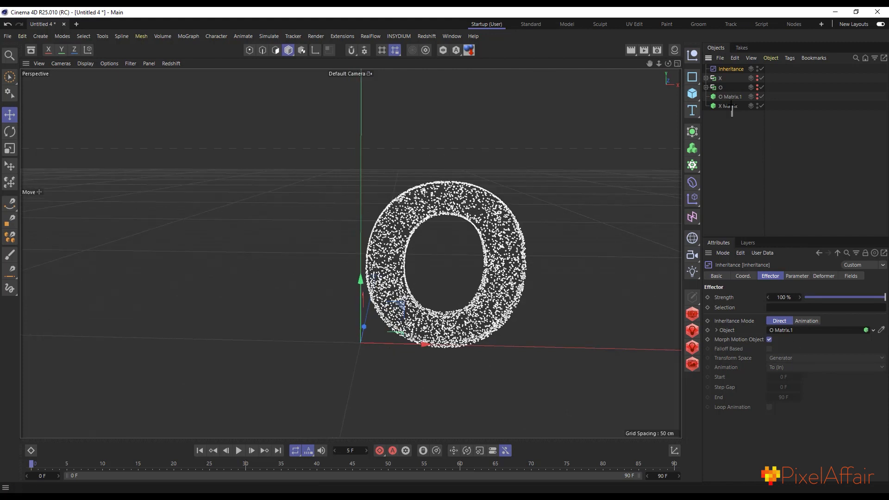
Set the Count of both the O Matrix.1 and X Matrix objects to 50000.
{"action": "left_click_drag", "start_coordinate": [738, 115], "coordinate": [721, 93]}
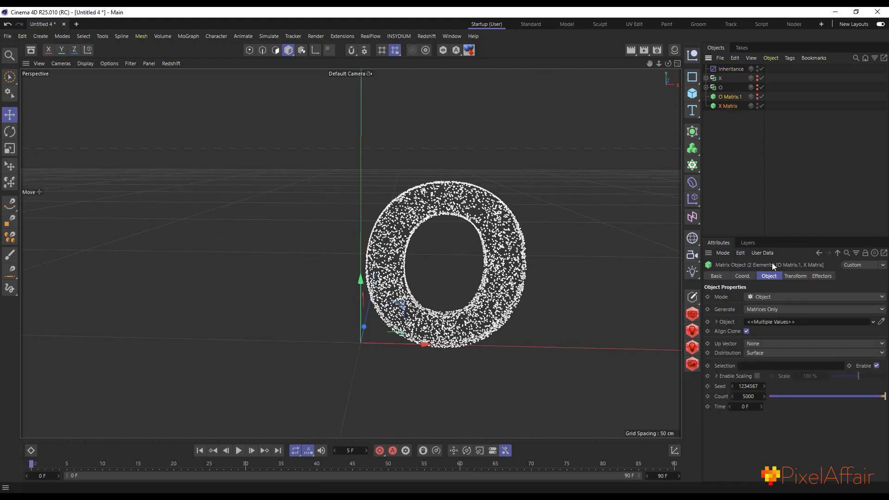
{"action": "left_click", "coordinate": [748, 397]}
{"action": "type", "text": "0"}
{"action": "key", "text": "Return"}
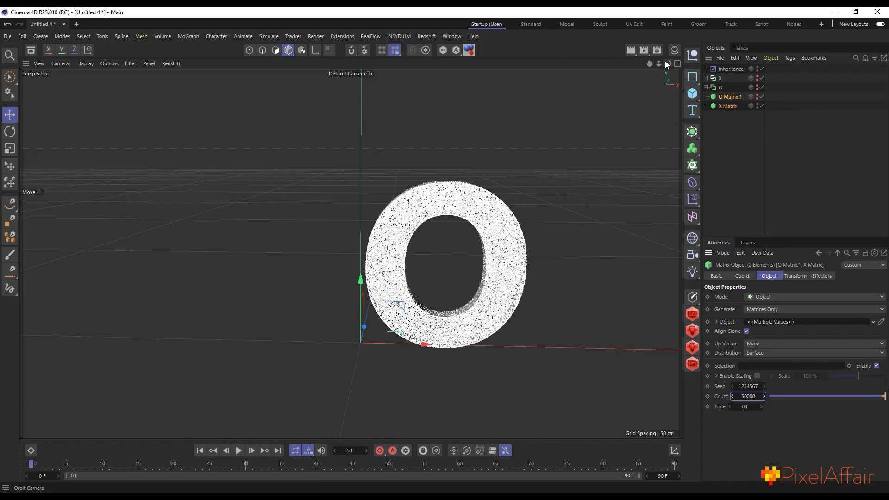
Check the denser point morph by varying the Inheritance effector's Strength, ending at 100%.
{"action": "mouse_move", "coordinate": [668, 65]}
{"action": "left_mouse_down"}
{"action": "mouse_move", "coordinate": [701, 39]}
{"action": "mouse_move", "coordinate": [661, 64]}
{"action": "mouse_move", "coordinate": [672, 61]}
{"action": "left_mouse_up"}
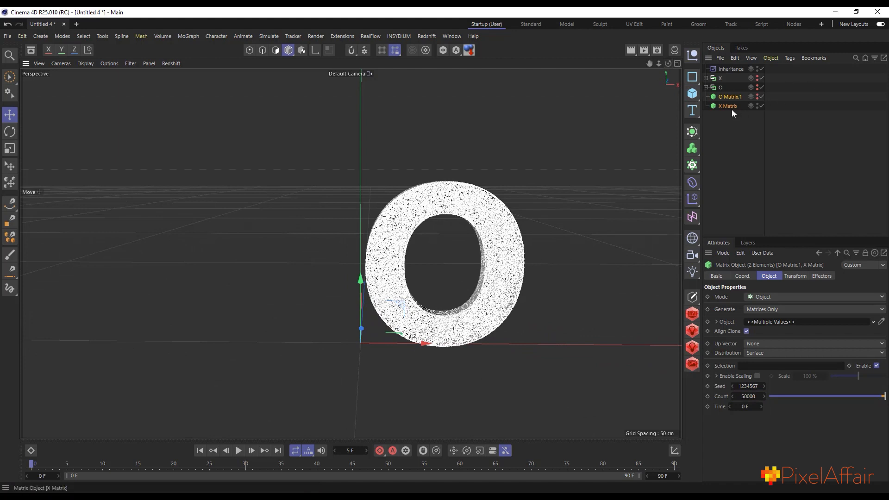
{"action": "left_click", "coordinate": [727, 70]}
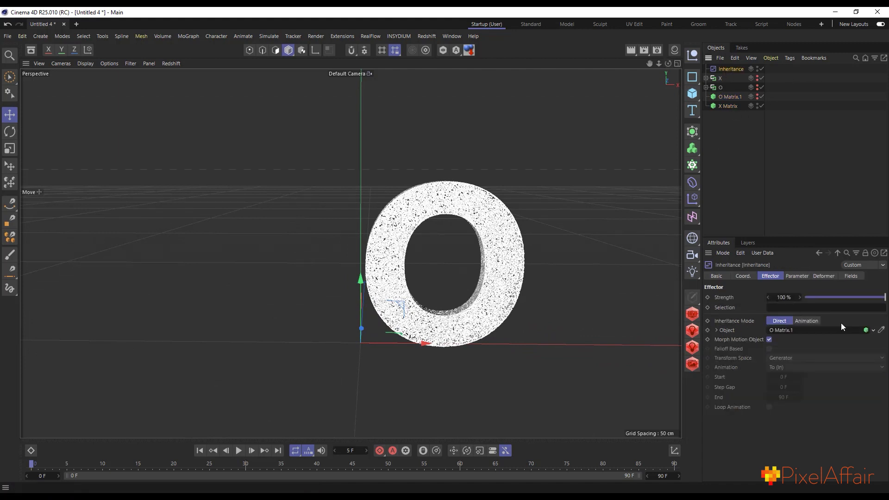
{"action": "mouse_move", "coordinate": [868, 300]}
{"action": "left_mouse_down"}
{"action": "mouse_move", "coordinate": [782, 303]}
{"action": "mouse_move", "coordinate": [885, 298]}
{"action": "left_mouse_up"}
Place the Inheritance effector below X Matrix in the hierarchy and add a Linear Field to its falloff.
{"action": "left_click_drag", "start_coordinate": [720, 69], "coordinate": [727, 159]}
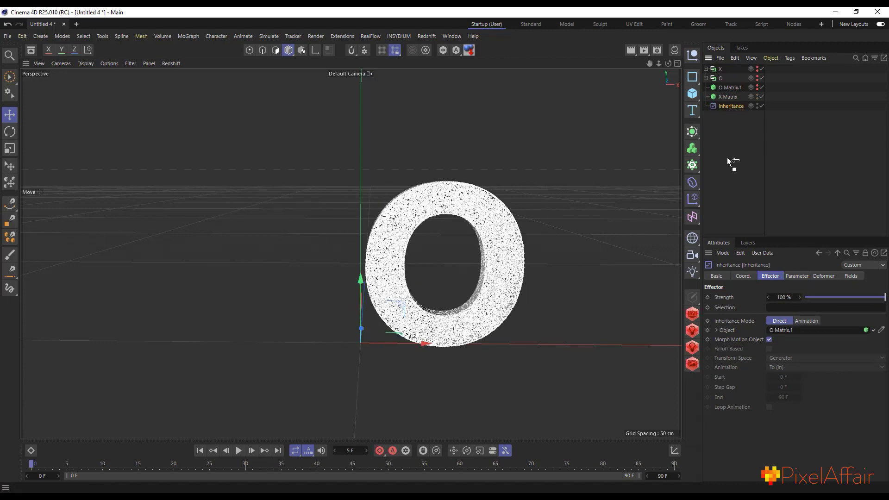
{"action": "left_click", "coordinate": [854, 277]}
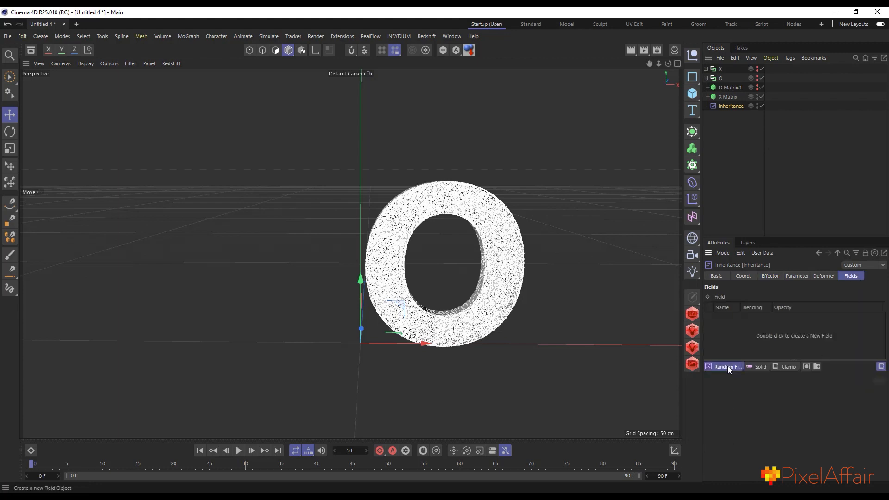
{"action": "left_click", "coordinate": [727, 365]}
{"action": "left_click", "coordinate": [743, 432]}
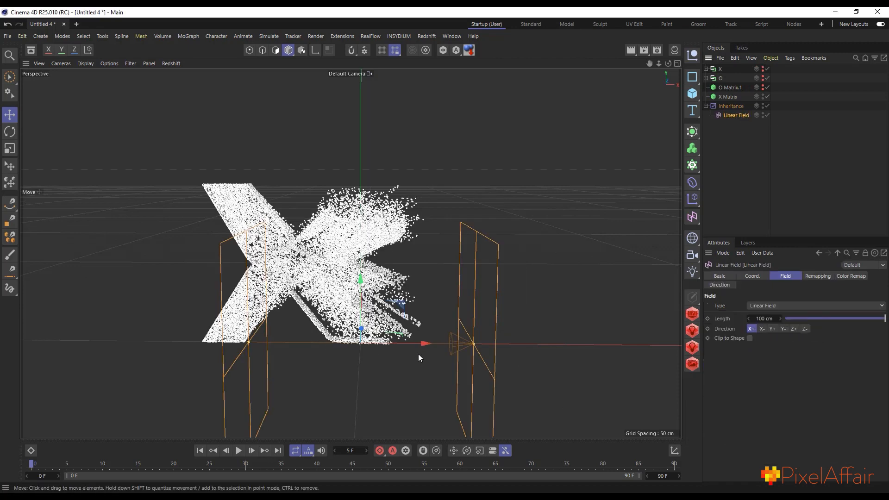
Shift the Linear Field toward negative X and scale it down to narrow the morph's transition zone.
{"action": "left_click_drag", "start_coordinate": [415, 345], "coordinate": [377, 333]}
{"action": "key", "text": "t"}
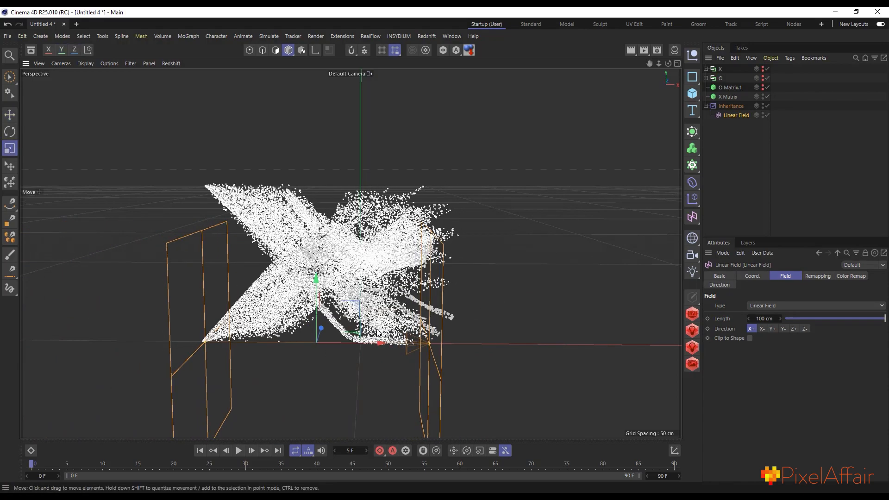
{"action": "left_click_drag", "start_coordinate": [391, 296], "coordinate": [171, 316]}
{"action": "key", "text": "e"}
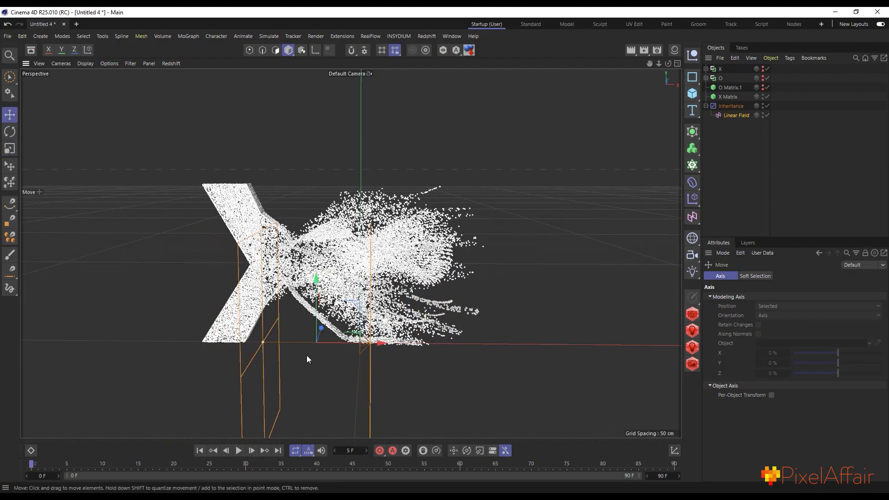
Shift the Linear Field slightly toward positive X and add a Random Field with Overlay blending to the Inheritance effector.
{"action": "left_click_drag", "start_coordinate": [341, 342], "coordinate": [378, 319]}
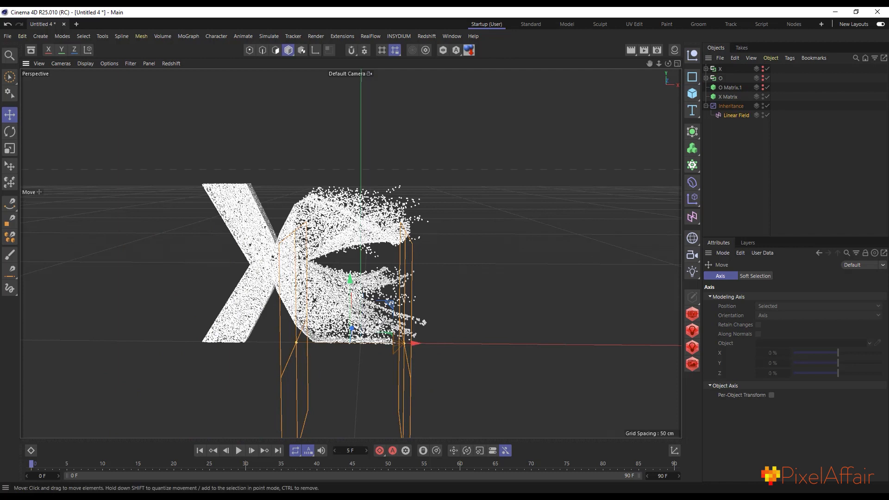
{"action": "left_click", "coordinate": [738, 106]}
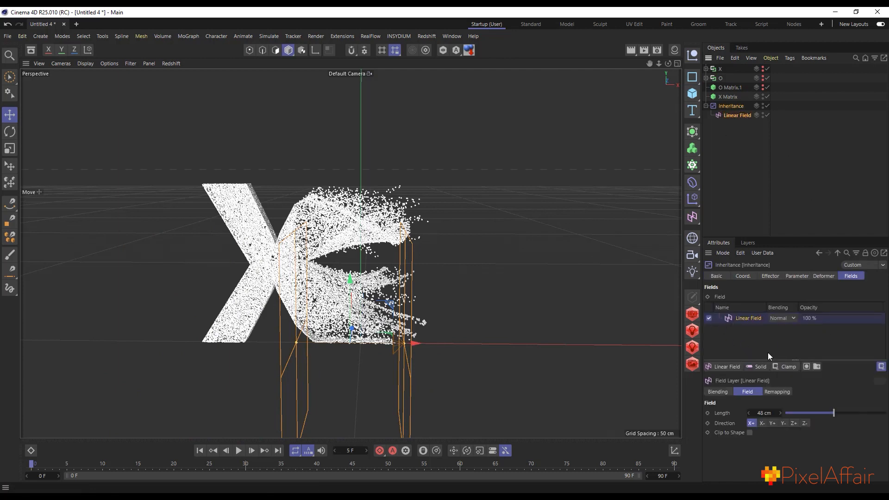
{"action": "left_click", "coordinate": [728, 367]}
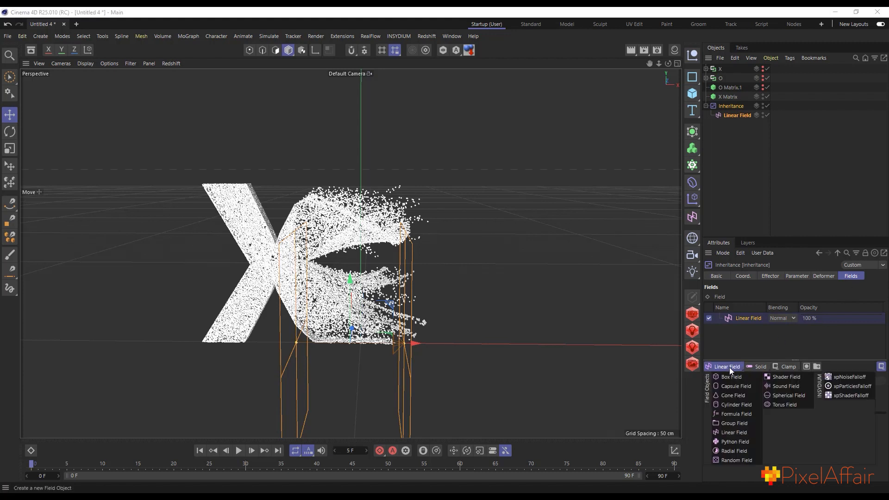
{"action": "left_click", "coordinate": [740, 460]}
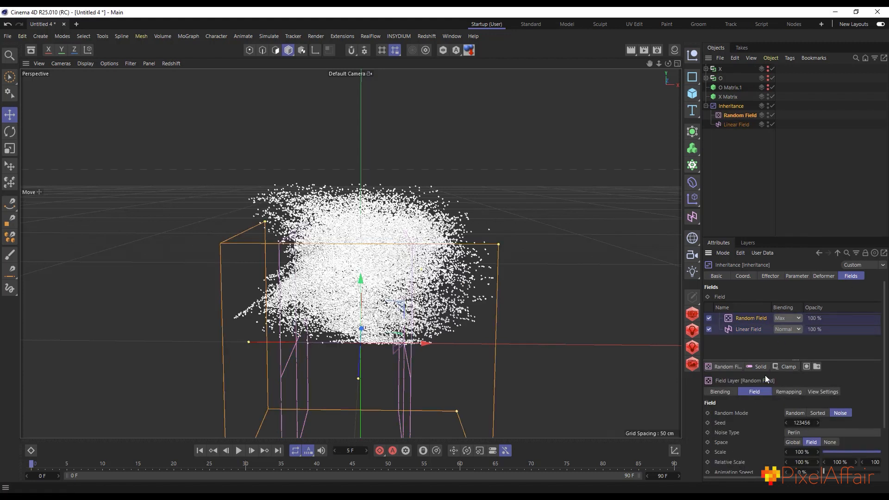
{"action": "left_click", "coordinate": [786, 318]}
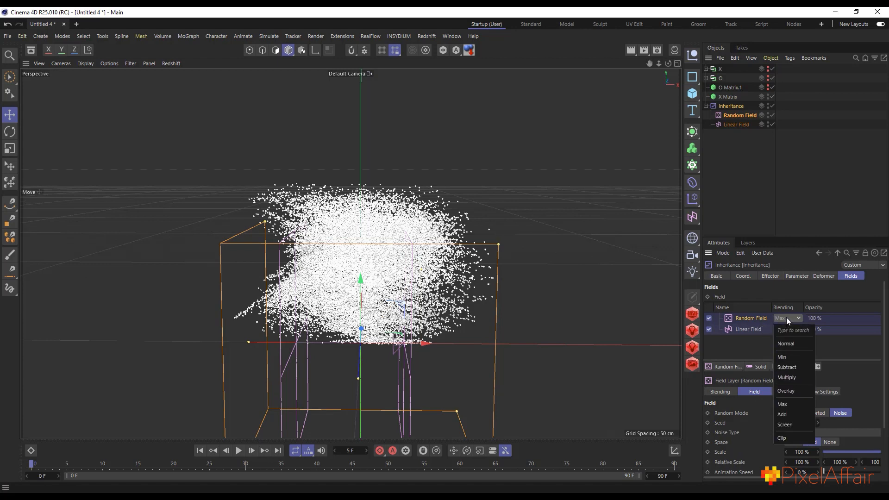
{"action": "left_click", "coordinate": [788, 392]}
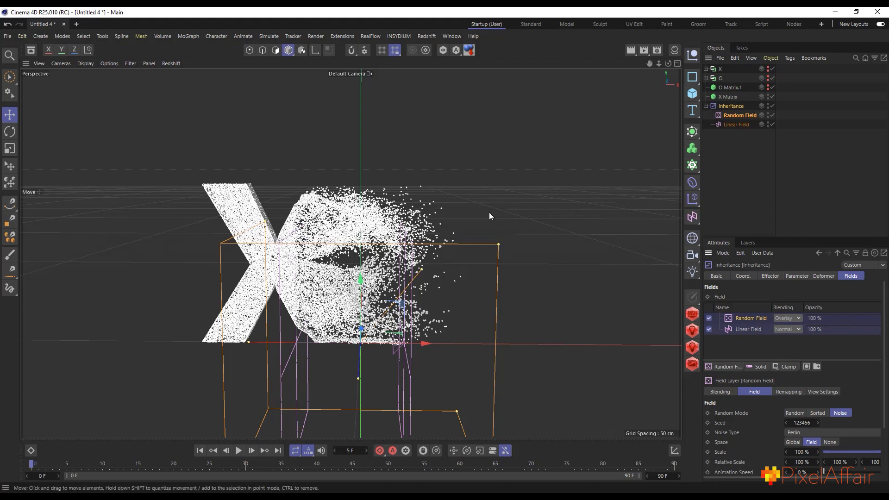
Sweep the Linear Field along X to test the randomized morph, ending on the negative side beyond the letters, and collapse the Inheritance hierarchy.
{"action": "left_click", "coordinate": [730, 127]}
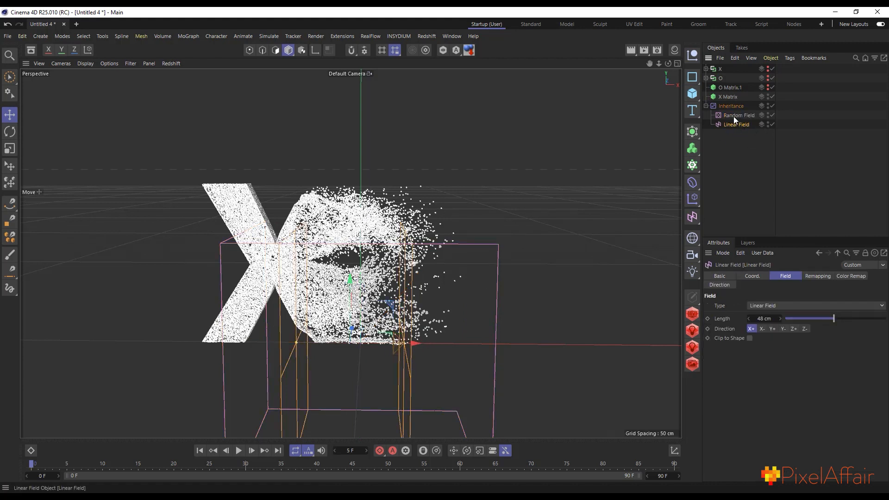
{"action": "left_click_drag", "start_coordinate": [411, 333], "coordinate": [445, 254]}
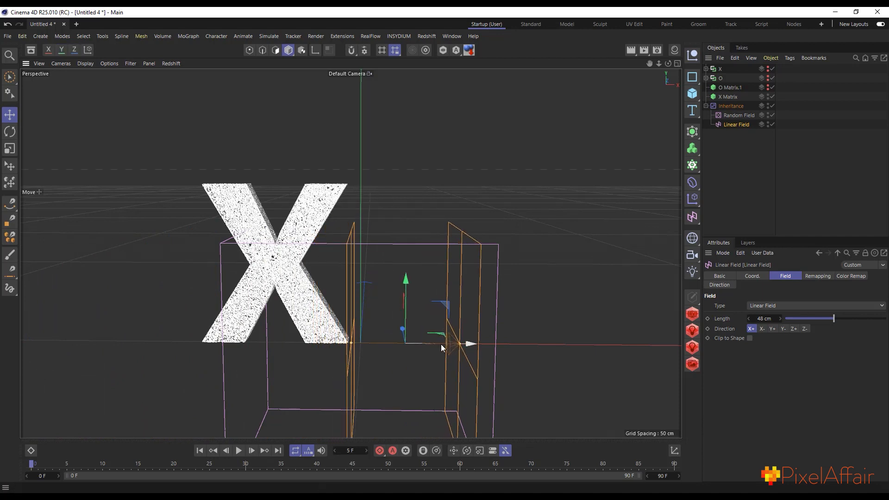
{"action": "mouse_move", "coordinate": [441, 343]}
{"action": "left_mouse_down"}
{"action": "mouse_move", "coordinate": [335, 345]}
{"action": "mouse_move", "coordinate": [437, 331]}
{"action": "left_mouse_up"}
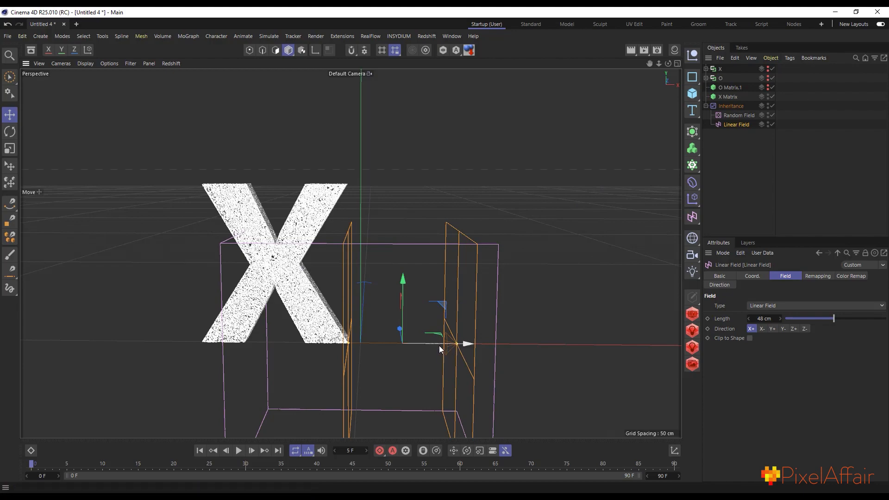
{"action": "left_click_drag", "start_coordinate": [439, 345], "coordinate": [183, 340]}
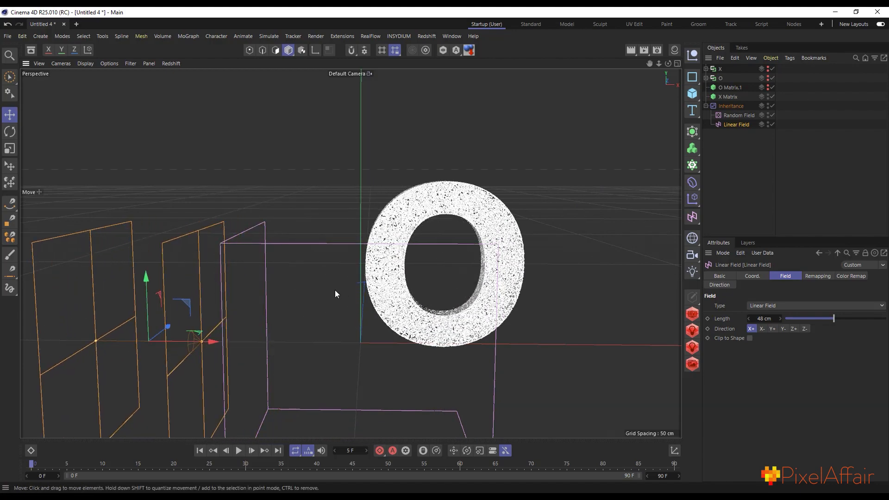
{"action": "scroll", "coordinate": [335, 289], "scroll_direction": "down", "scroll_amount": 6}
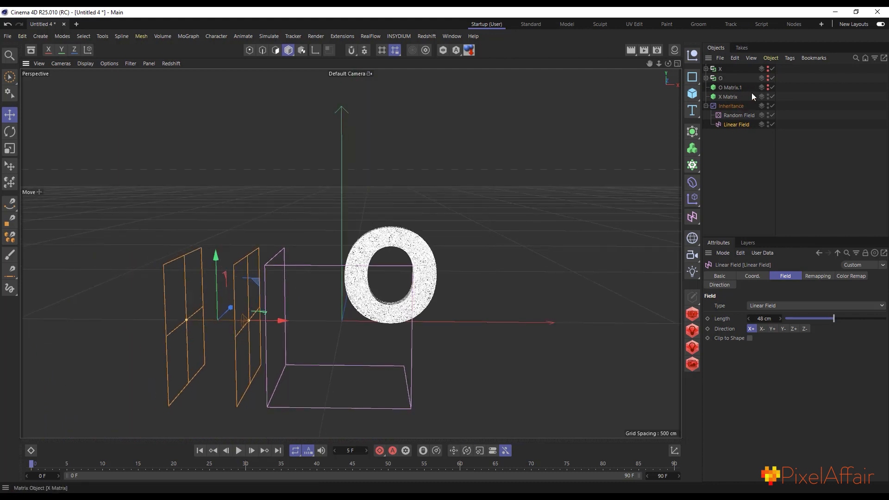
{"action": "left_click", "coordinate": [705, 106]}
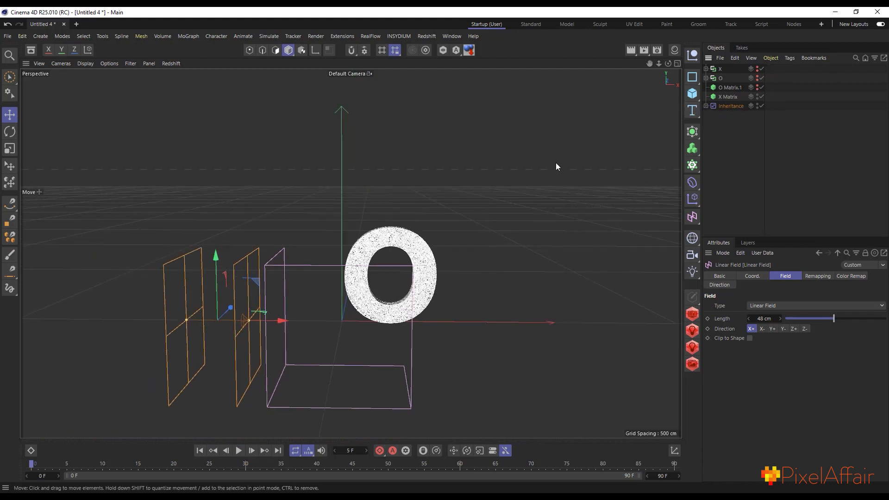
Duplicate the O Connect object and rename the copy A.
{"action": "left_click", "coordinate": [721, 78]}
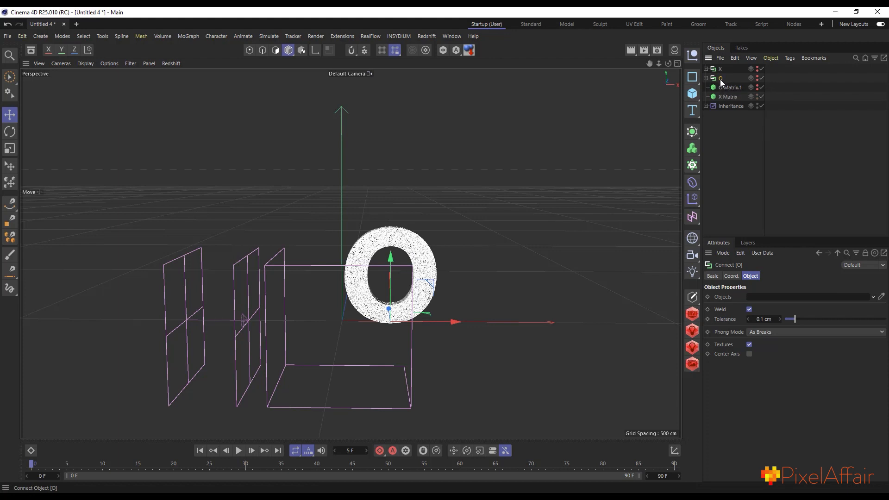
{"action": "left_click_drag", "start_coordinate": [718, 81], "coordinate": [721, 82], "text": "ctrl"}
{"action": "double_click", "coordinate": [720, 88]}
{"action": "type", "text": "A"}
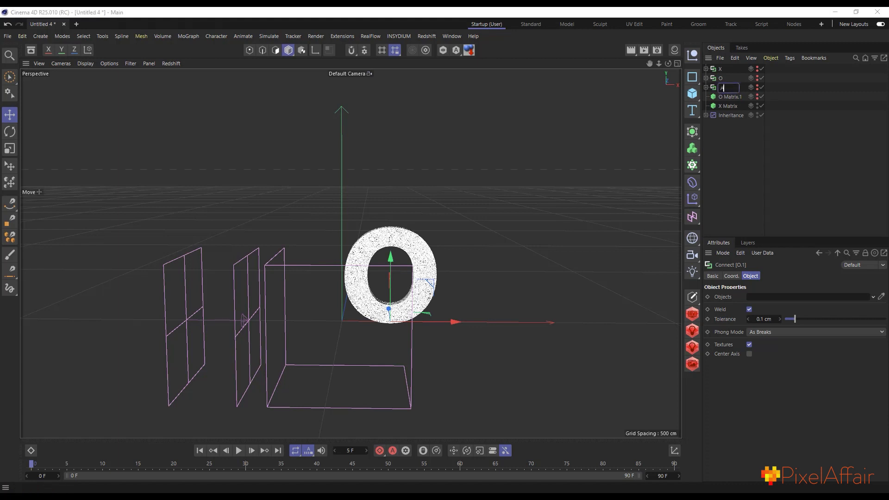
{"action": "key", "text": "Return"}
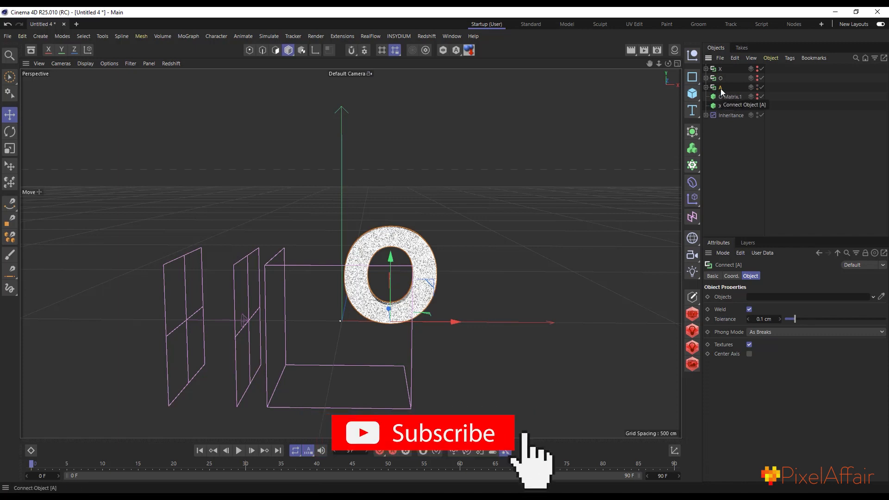
Change the text inside the A Connect object to the letter A.
{"action": "left_click", "coordinate": [705, 87]}
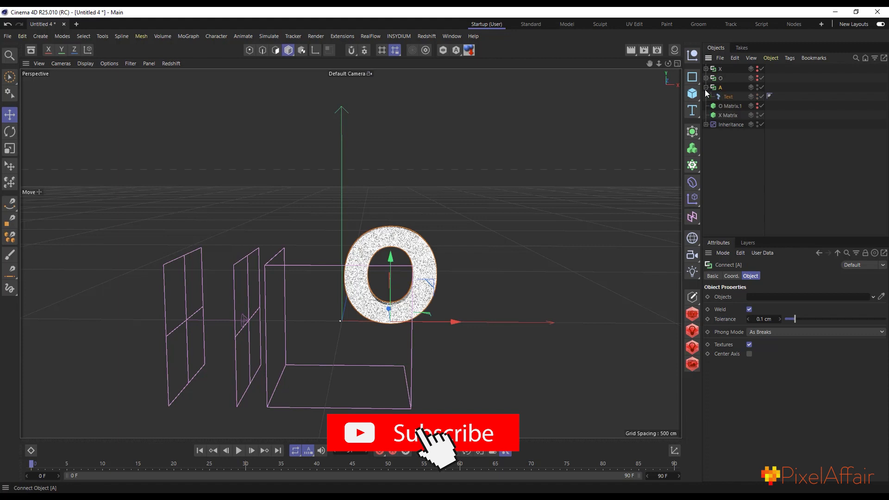
{"action": "left_click", "coordinate": [727, 97]}
{"action": "left_click_drag", "start_coordinate": [769, 329], "coordinate": [712, 320]}
{"action": "type", "text": "A"}
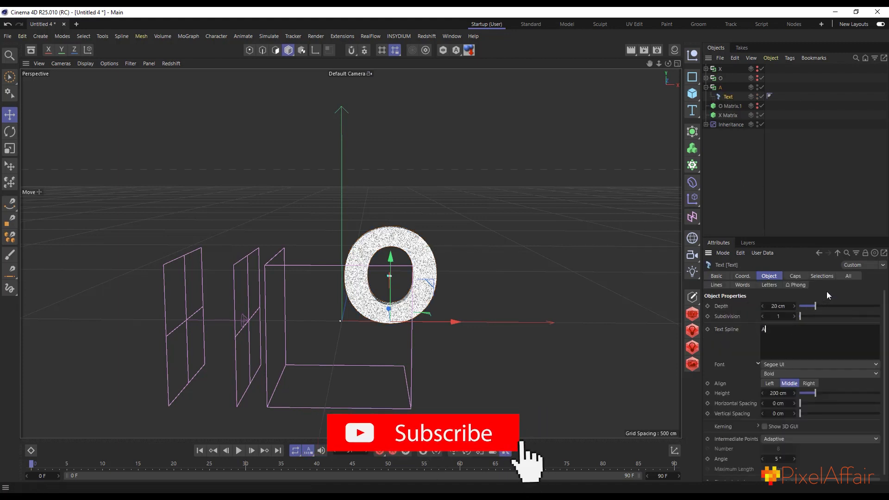
{"action": "left_click", "coordinate": [719, 87]}
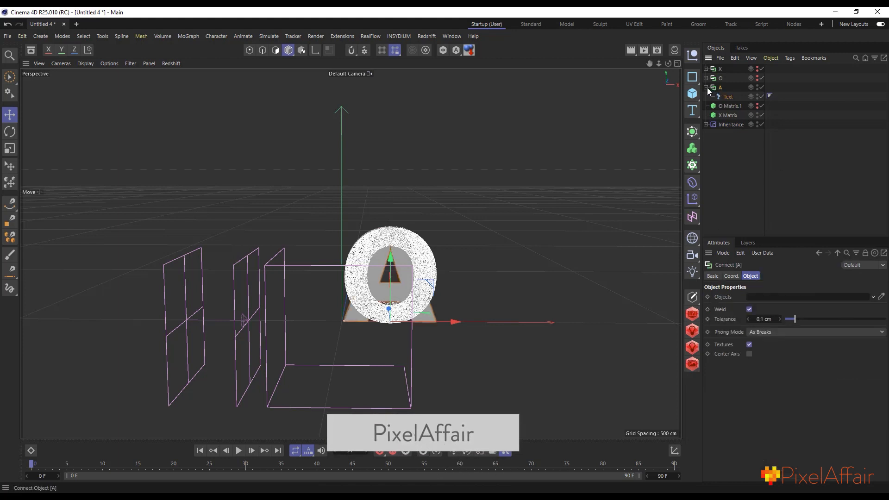
{"action": "left_click", "coordinate": [706, 87]}
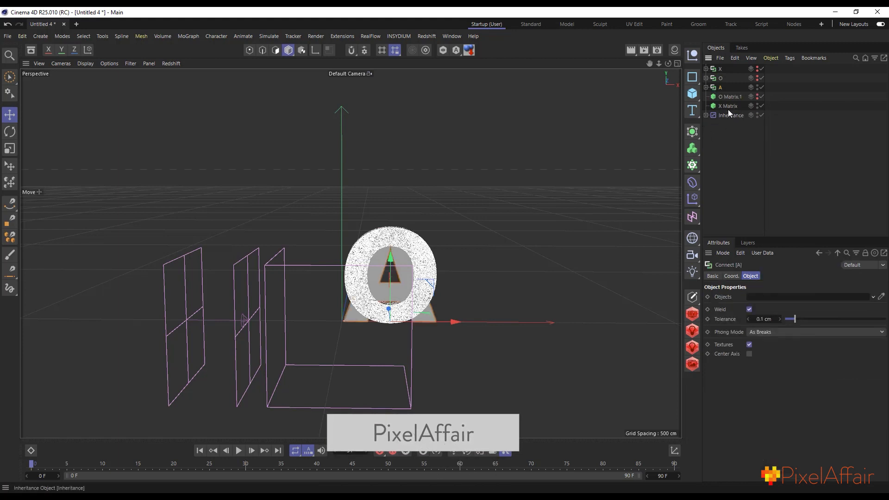
Duplicate O Matrix.1 below X Matrix in the hierarchy and rename the copy A Matrix.
{"action": "left_click", "coordinate": [727, 106]}
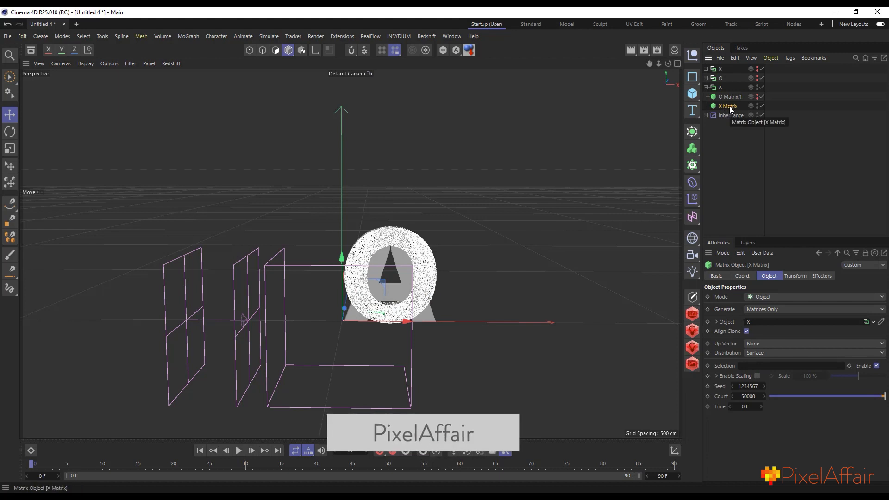
{"action": "left_click", "coordinate": [730, 98]}
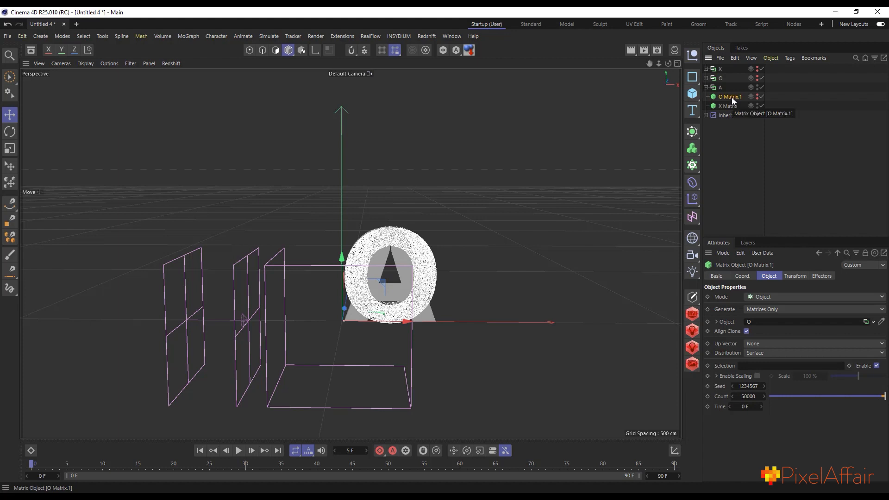
{"action": "left_click_drag", "start_coordinate": [731, 100], "coordinate": [736, 114]}
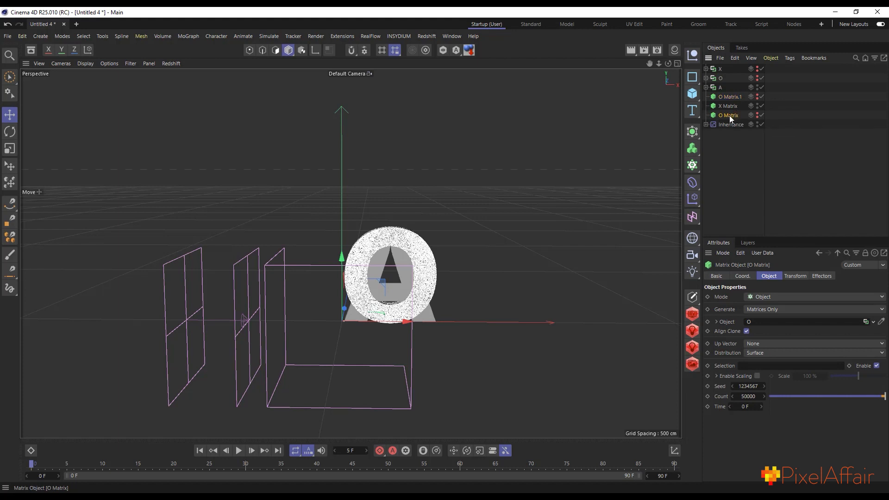
{"action": "double_click", "coordinate": [726, 116]}
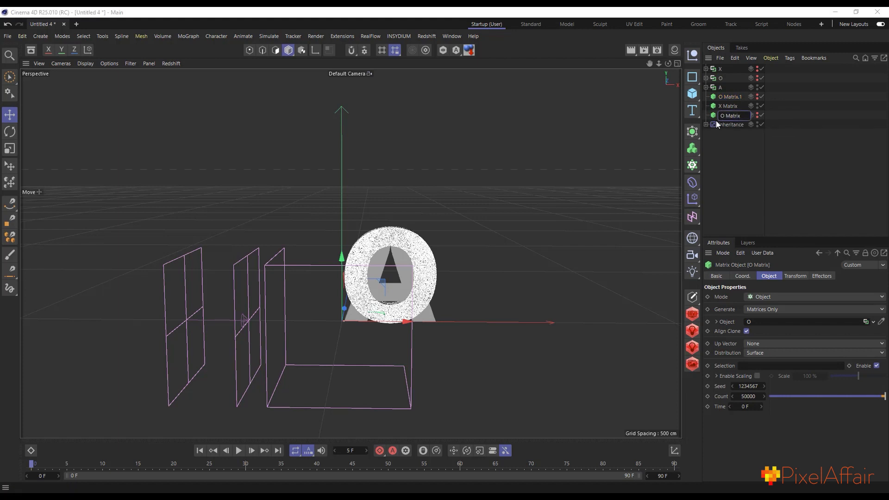
{"action": "key", "text": "Delete"}
{"action": "key", "text": "Delete"}
{"action": "type", "text": "A"}
{"action": "key", "text": "Return"}
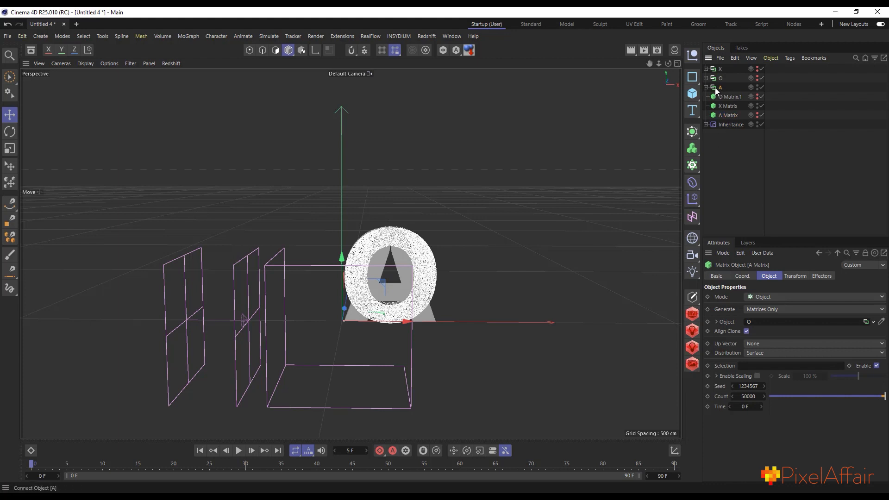
Assign the A Connect object as the A Matrix's distribution object and make the A Matrix visible.
{"action": "left_click_drag", "start_coordinate": [714, 87], "coordinate": [783, 327]}
{"action": "left_click", "coordinate": [757, 114]}
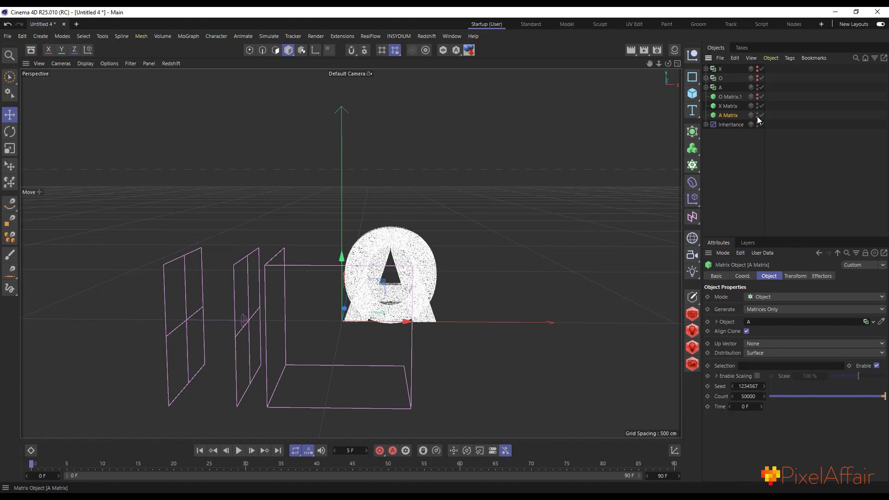
Move the A Connect object about 150 cm along positive X, beside the O, and hide it in the viewport.
{"action": "left_click", "coordinate": [719, 87]}
{"action": "left_click_drag", "start_coordinate": [451, 323], "coordinate": [552, 322]}
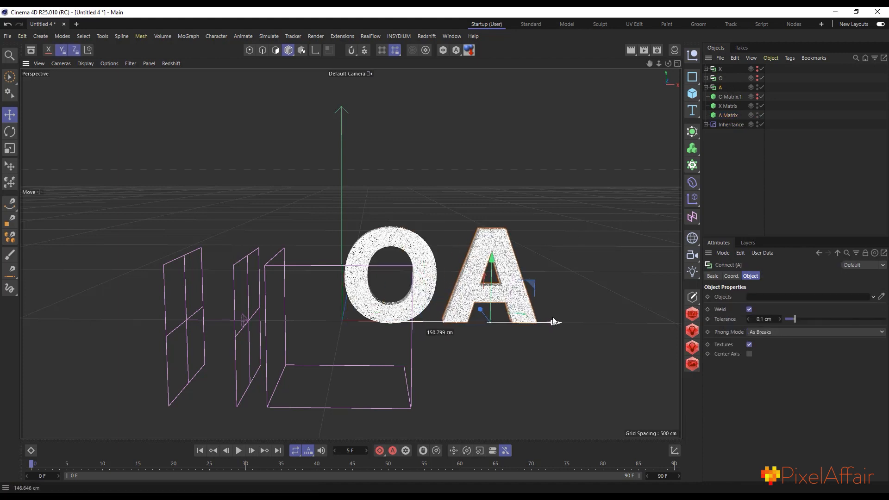
{"action": "left_click", "coordinate": [757, 87]}
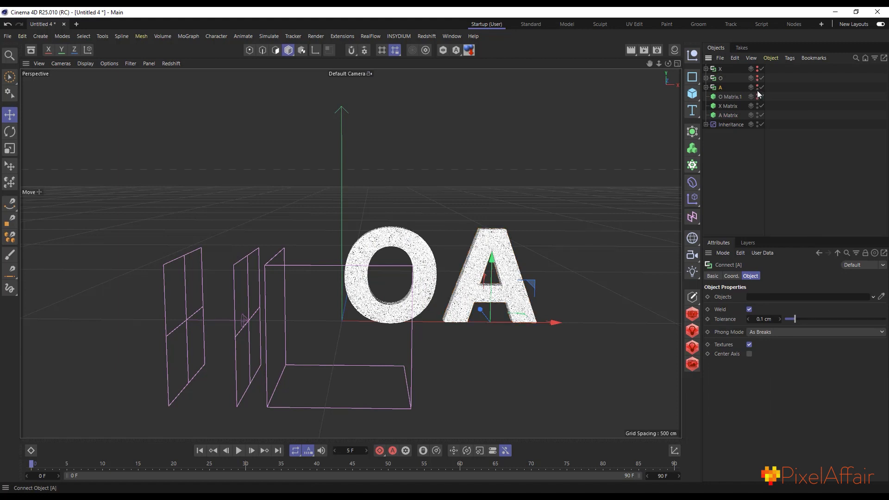
Move the Inheritance effector's Linear Field farther toward negative X, away from the letters.
{"action": "left_click", "coordinate": [731, 115]}
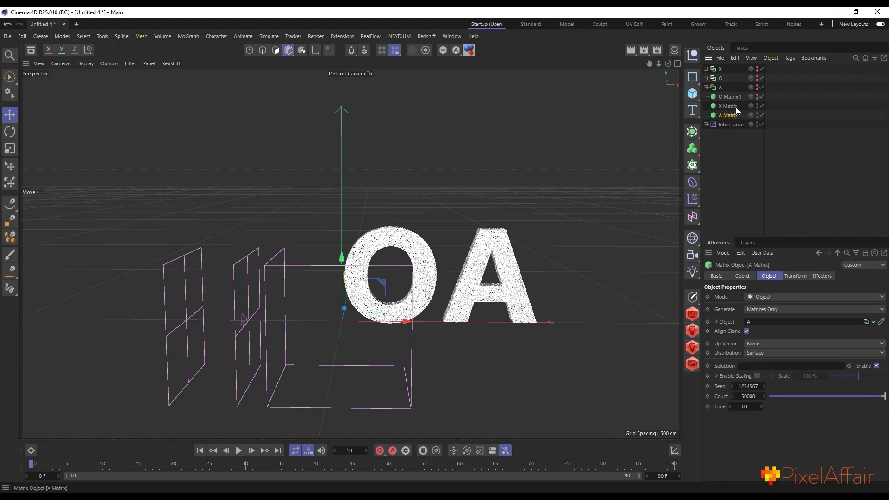
{"action": "left_click", "coordinate": [727, 125]}
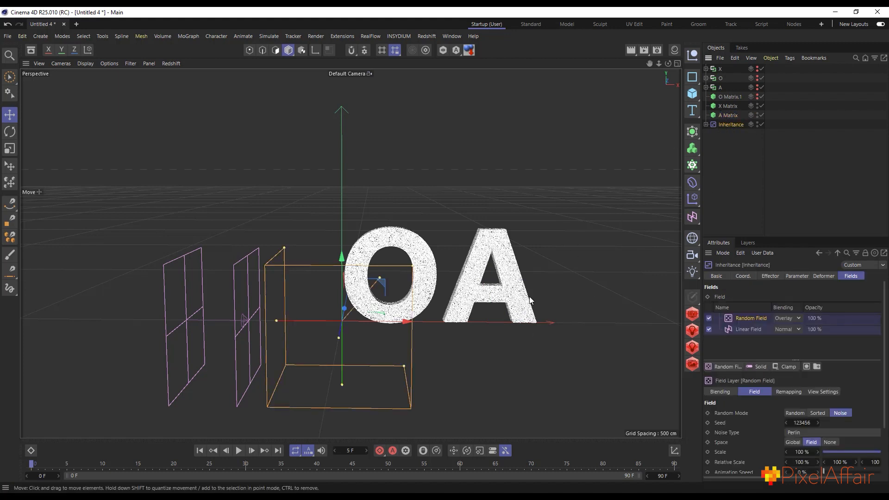
{"action": "left_click", "coordinate": [706, 125]}
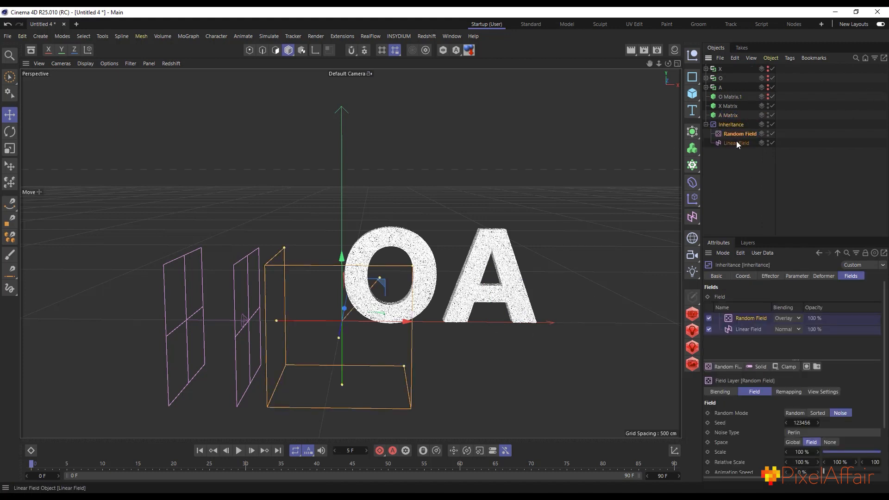
{"action": "left_click", "coordinate": [736, 143]}
{"action": "left_click_drag", "start_coordinate": [278, 320], "coordinate": [241, 324]}
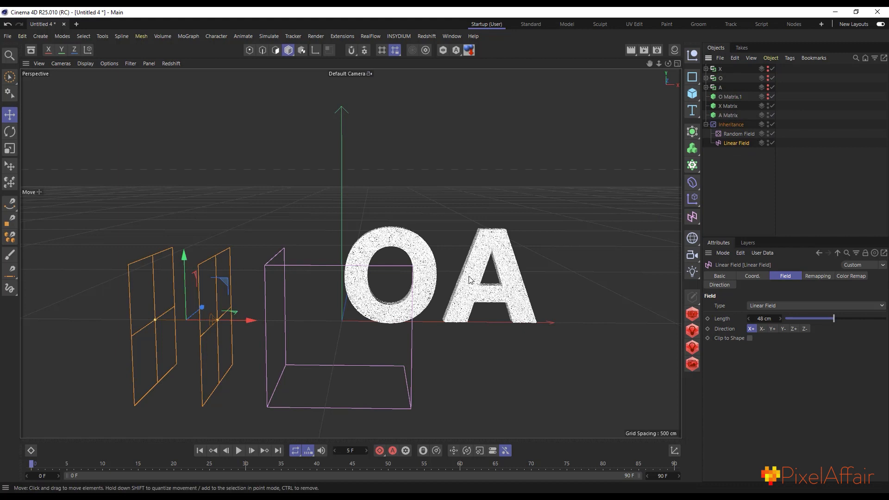
Add a second Inheritance effector for the O Matrix.1 object.
{"action": "left_click", "coordinate": [730, 98]}
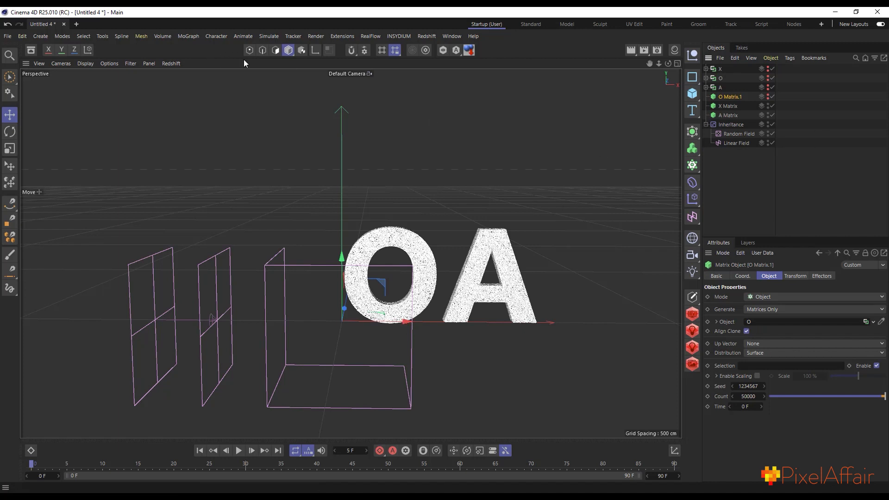
{"action": "left_click", "coordinate": [188, 35]}
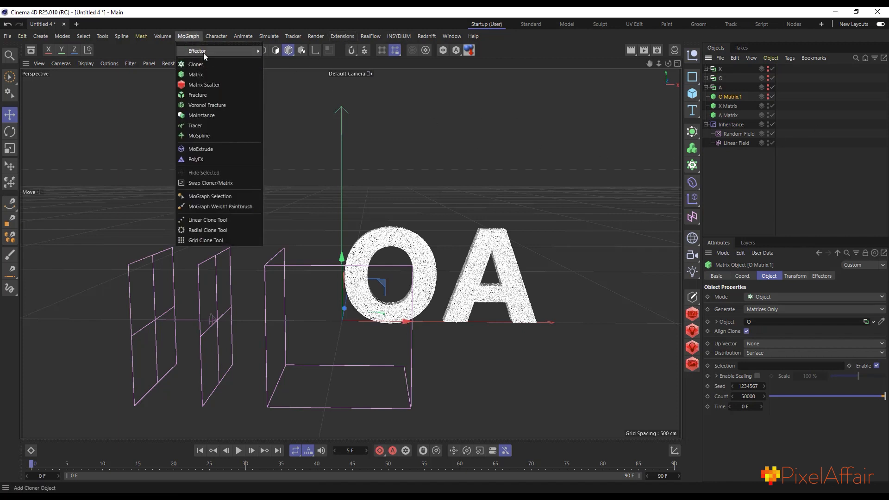
{"action": "mouse_move", "coordinate": [203, 53]}
{"action": "left_click", "coordinate": [286, 88]}
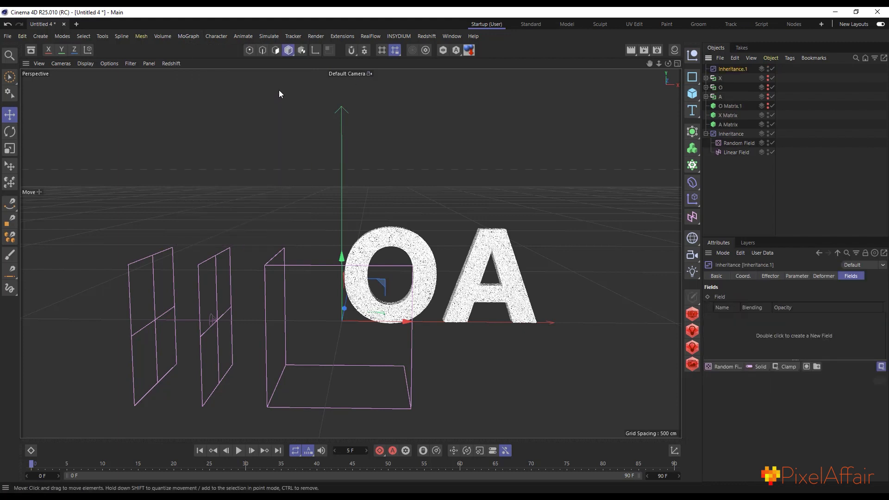
Rename the first Inheritance effector, which contains the Random and Linear Fields, to X Inheritance.
{"action": "double_click", "coordinate": [731, 133]}
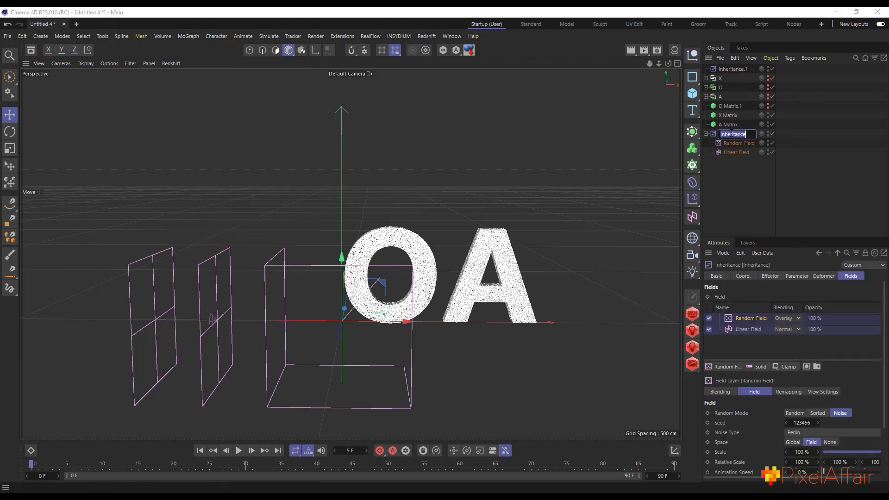
{"action": "double_click", "coordinate": [753, 143]}
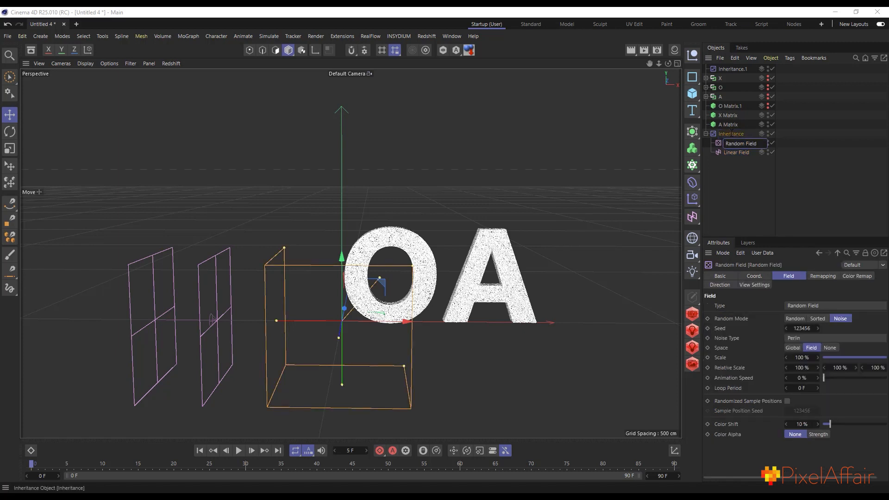
{"action": "double_click", "coordinate": [732, 134]}
{"action": "left_click", "coordinate": [743, 134]}
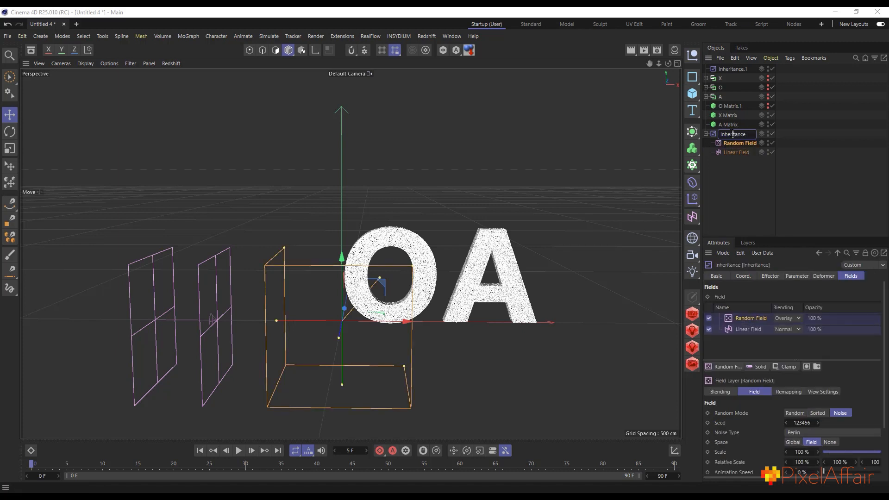
{"action": "type", "text": "X"}
Rename the second Inheritance effector to O Inheritance.1 and place it below X Inheritance in the object hierarchy.
{"action": "left_click", "coordinate": [737, 69]}
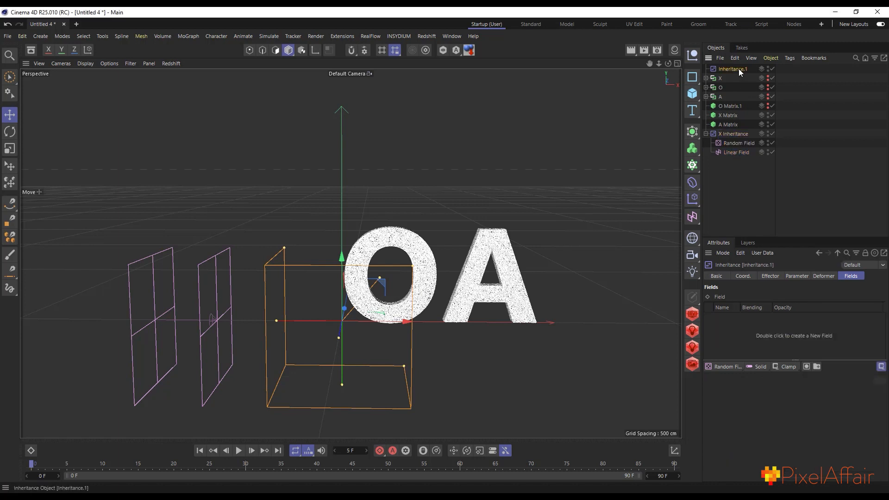
{"action": "double_click", "coordinate": [728, 70]}
{"action": "left_click", "coordinate": [724, 70]}
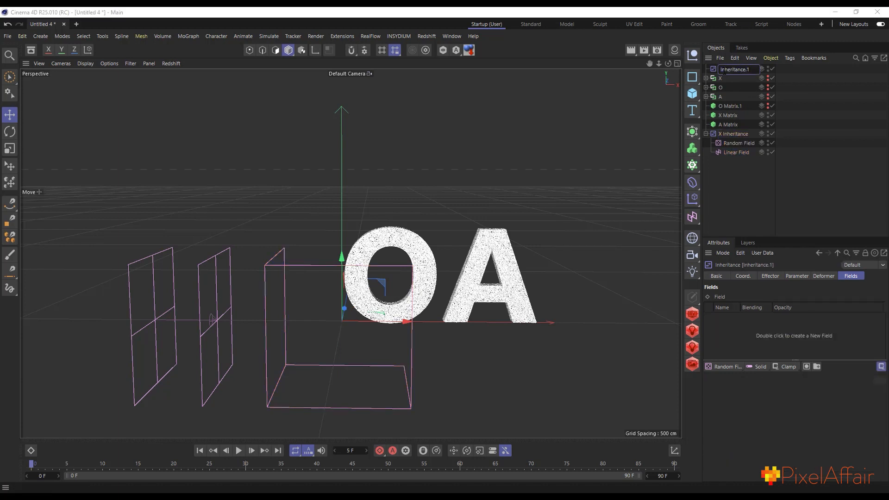
{"action": "type", "text": "O"}
{"action": "key", "text": "Return"}
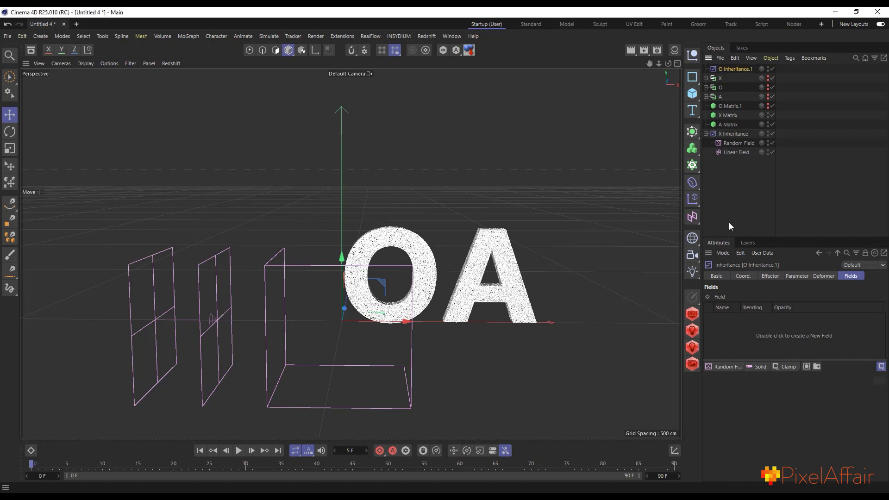
{"action": "left_click_drag", "start_coordinate": [736, 71], "coordinate": [729, 185]}
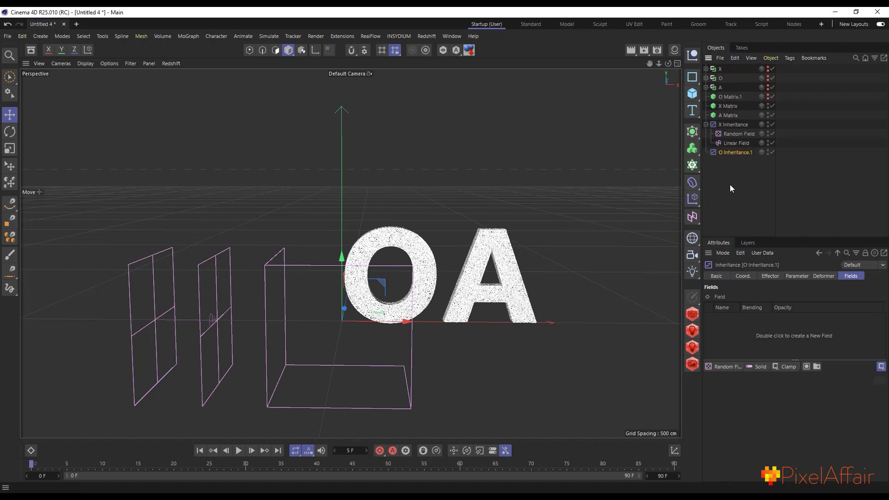
Make O Inheritance.1 inherit from the A Matrix object and enable Morph Motion Object.
{"action": "left_click", "coordinate": [770, 276]}
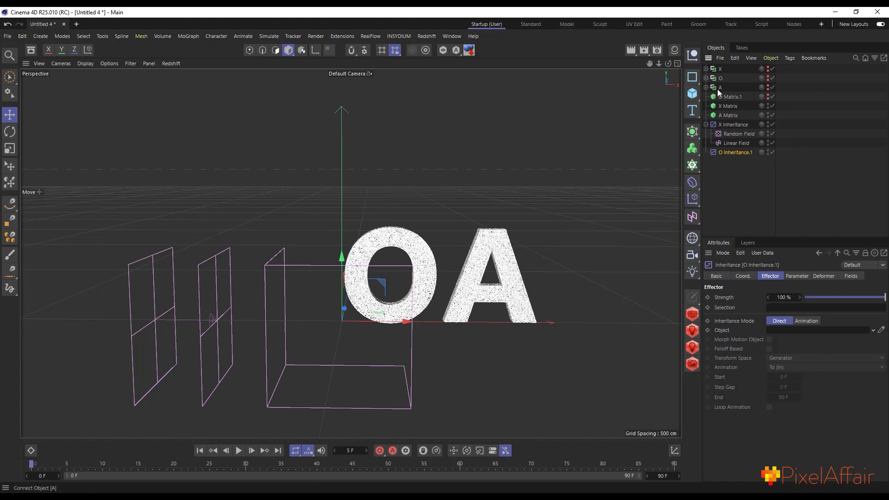
{"action": "left_click_drag", "start_coordinate": [718, 87], "coordinate": [815, 330]}
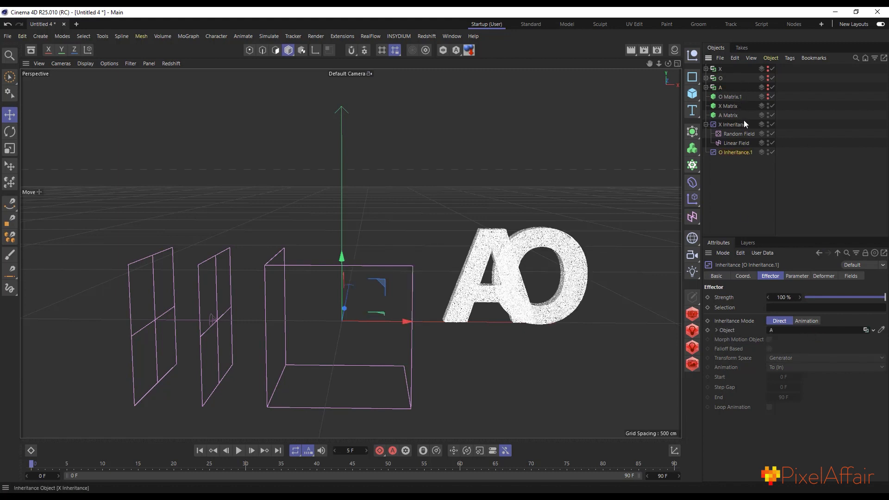
{"action": "key", "text": "ctrl+z"}
{"action": "left_click_drag", "start_coordinate": [729, 115], "coordinate": [820, 331]}
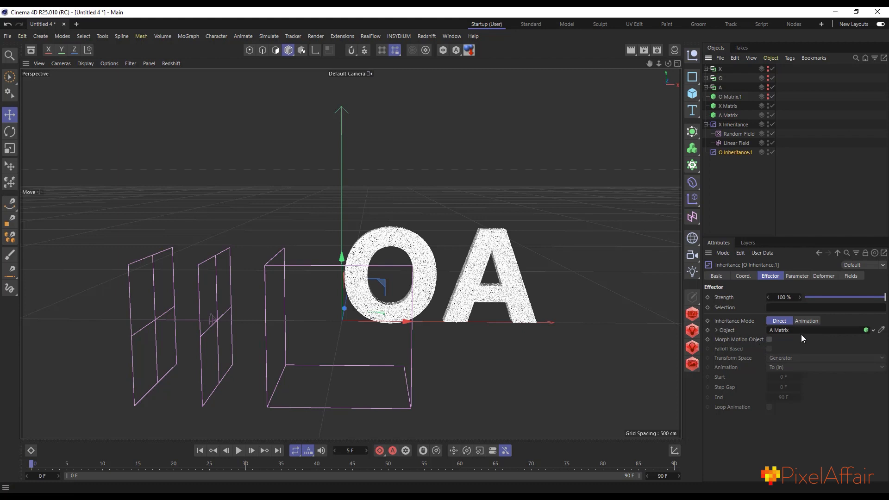
{"action": "left_click", "coordinate": [768, 339]}
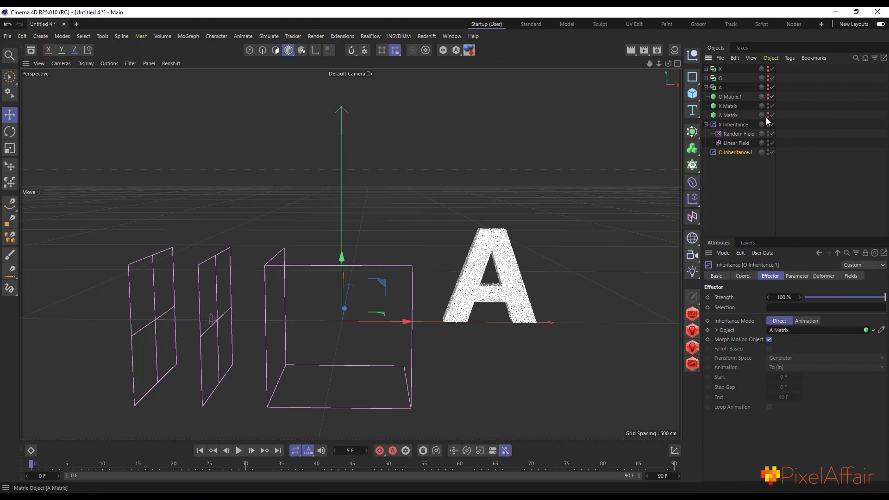
Move X Inheritance's Linear Field about 313 cm along positive X, past the letter X.
{"action": "left_click", "coordinate": [738, 144]}
{"action": "left_click_drag", "start_coordinate": [245, 319], "coordinate": [449, 297]}
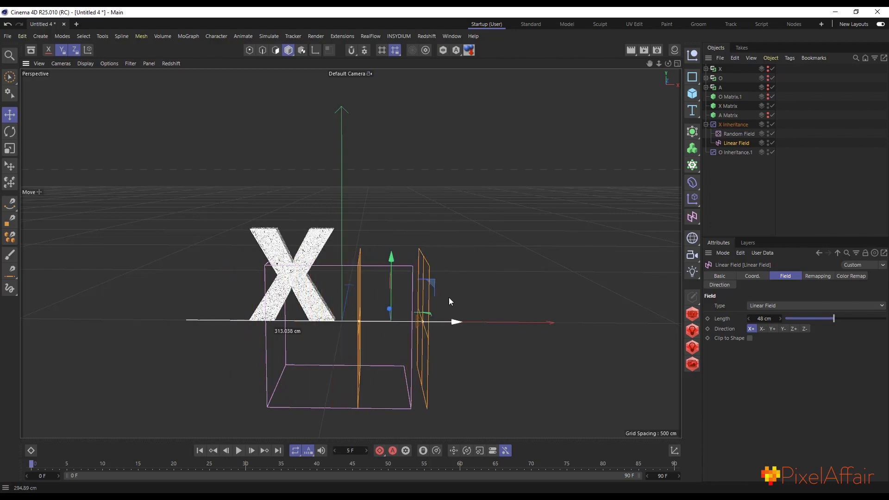
Add a Linear Field to O Inheritance.1 and move it along positive X, beyond X Inheritance's Linear Field.
{"action": "left_click", "coordinate": [735, 151]}
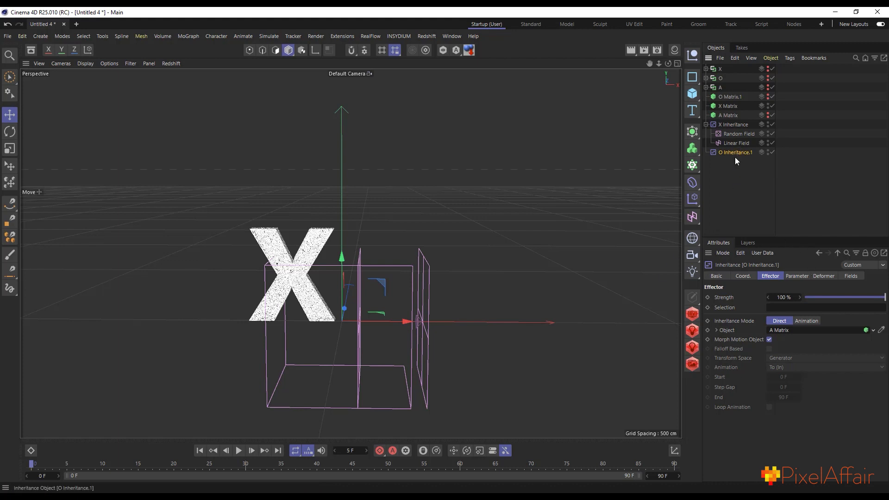
{"action": "left_click", "coordinate": [851, 275]}
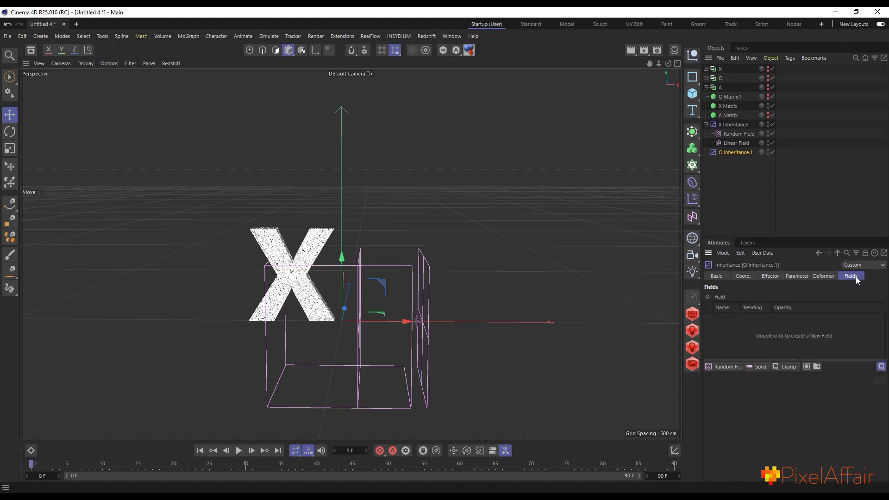
{"action": "left_click", "coordinate": [726, 368]}
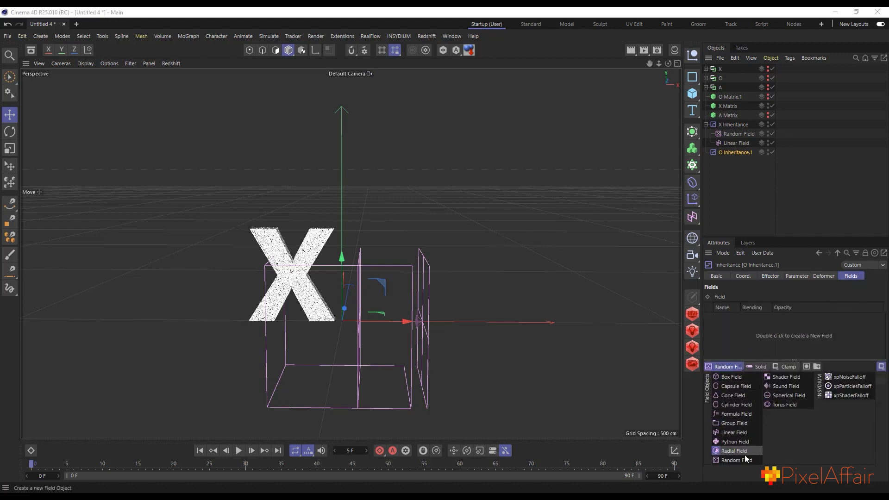
{"action": "left_click", "coordinate": [745, 432]}
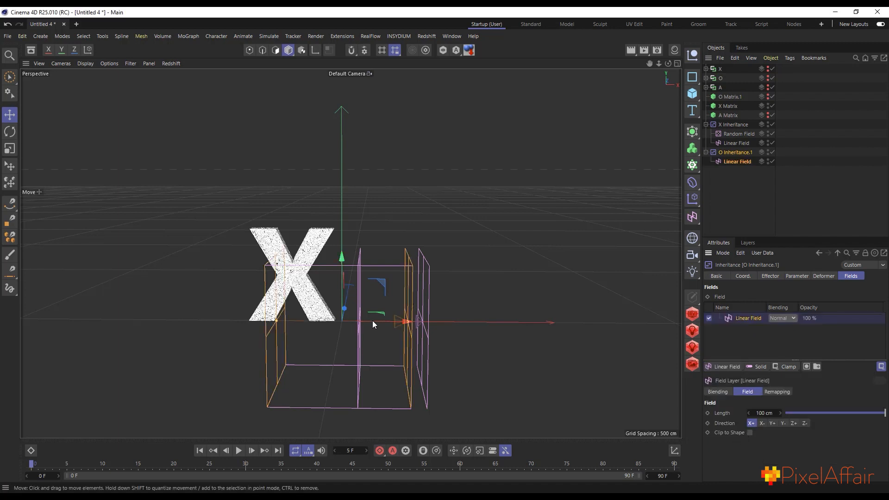
{"action": "left_click_drag", "start_coordinate": [373, 323], "coordinate": [608, 329]}
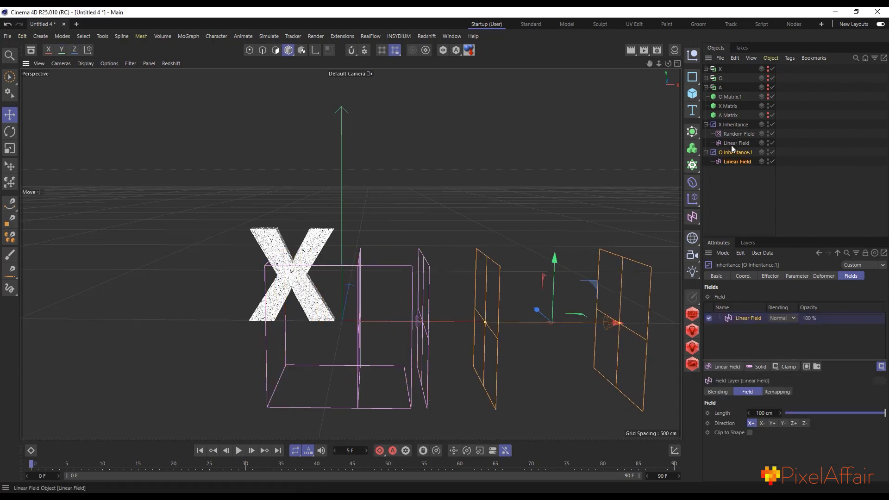
Move X Inheritance's Linear Field and O Inheritance.1's Linear Field toward negative X to morph the points through O into A.
{"action": "left_click", "coordinate": [733, 147]}
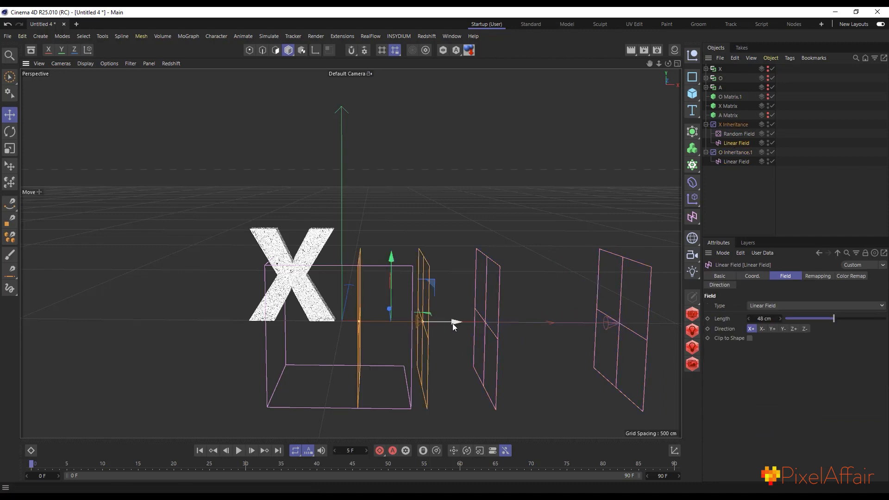
{"action": "left_click_drag", "start_coordinate": [451, 323], "coordinate": [273, 316]}
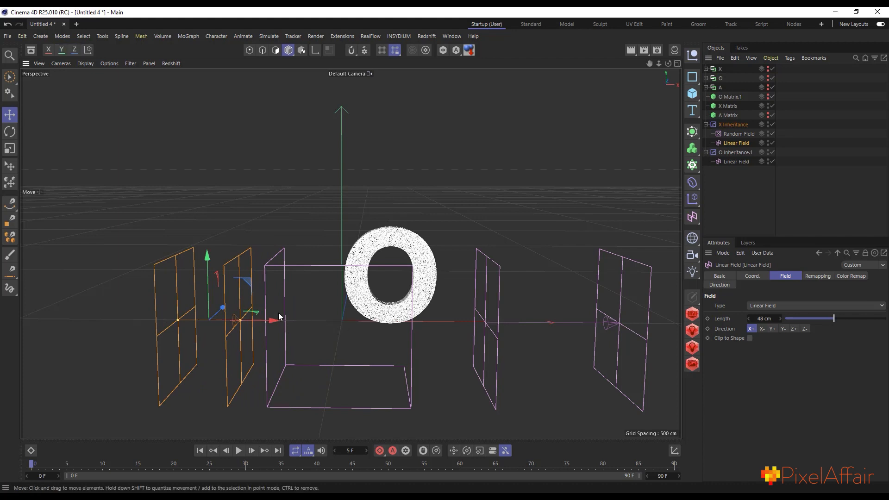
{"action": "left_click", "coordinate": [734, 161]}
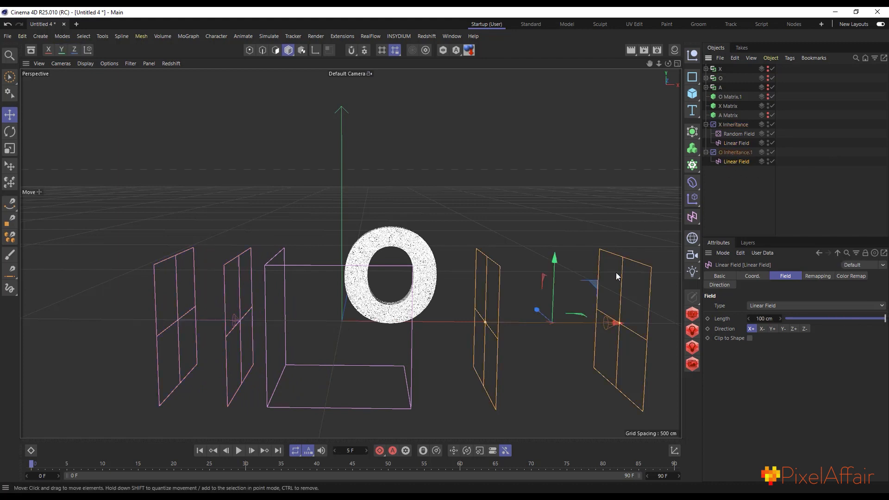
{"action": "left_click_drag", "start_coordinate": [570, 322], "coordinate": [292, 310]}
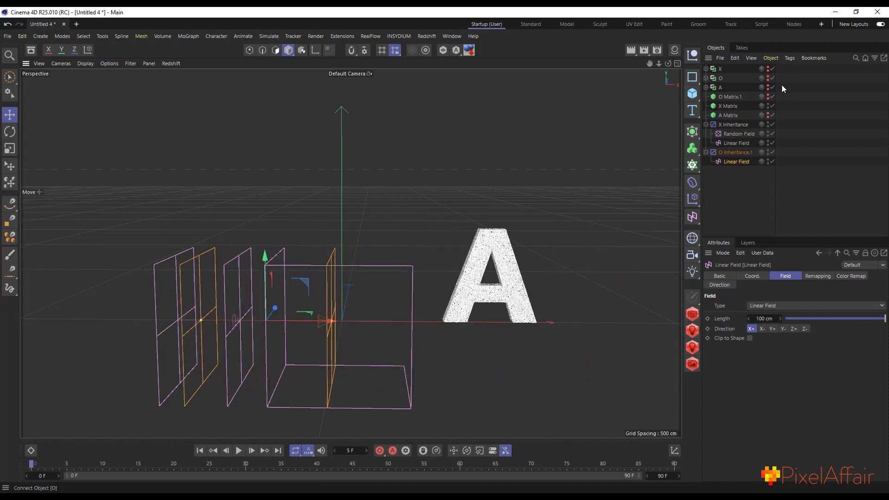
Add X Inheritance's Random Field to O Inheritance.1's field list and set its blending to Overlay.
{"action": "left_click", "coordinate": [733, 154]}
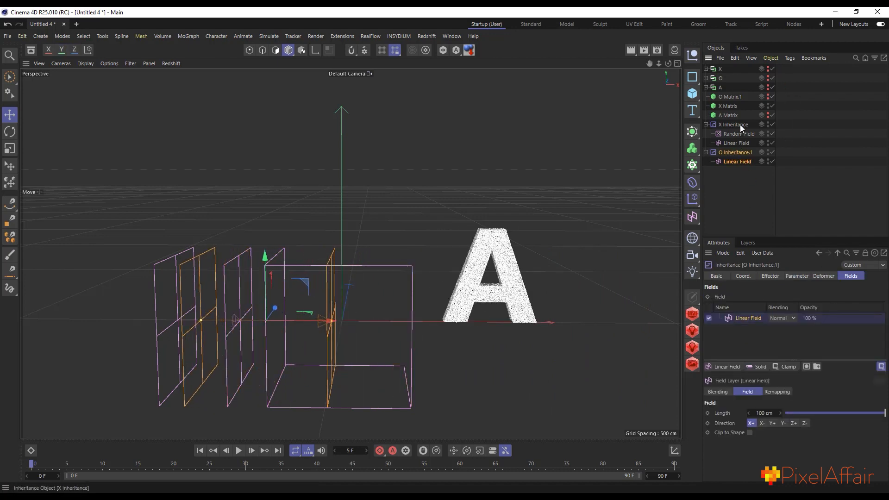
{"action": "left_click_drag", "start_coordinate": [736, 134], "coordinate": [754, 315]}
{"action": "left_click", "coordinate": [782, 318]}
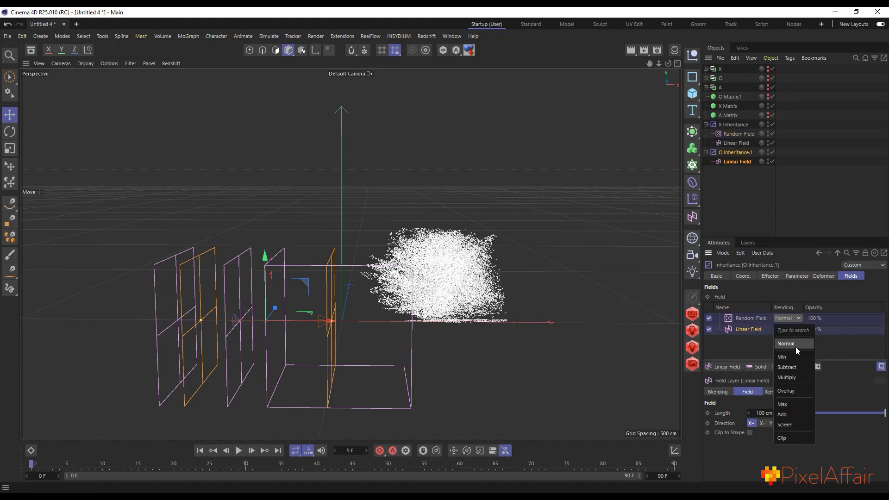
{"action": "left_click", "coordinate": [796, 393]}
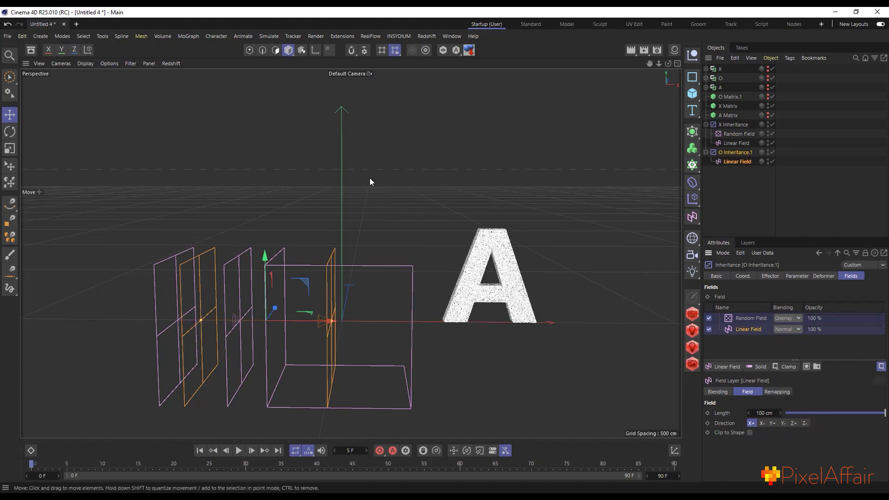
Move O Inheritance.1's Linear Field toward positive X, past the O, to morph the A back into the O.
{"action": "left_click", "coordinate": [736, 143]}
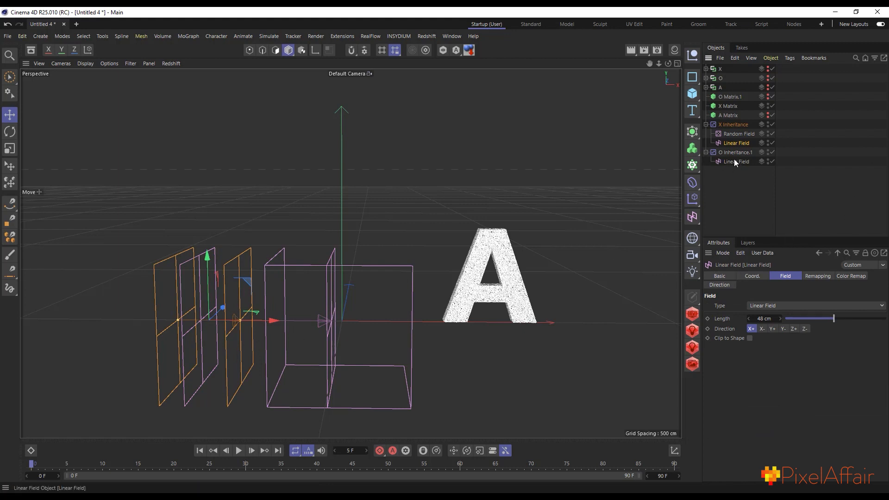
{"action": "left_click_drag", "start_coordinate": [262, 320], "coordinate": [395, 321]}
{"action": "left_click", "coordinate": [738, 162]}
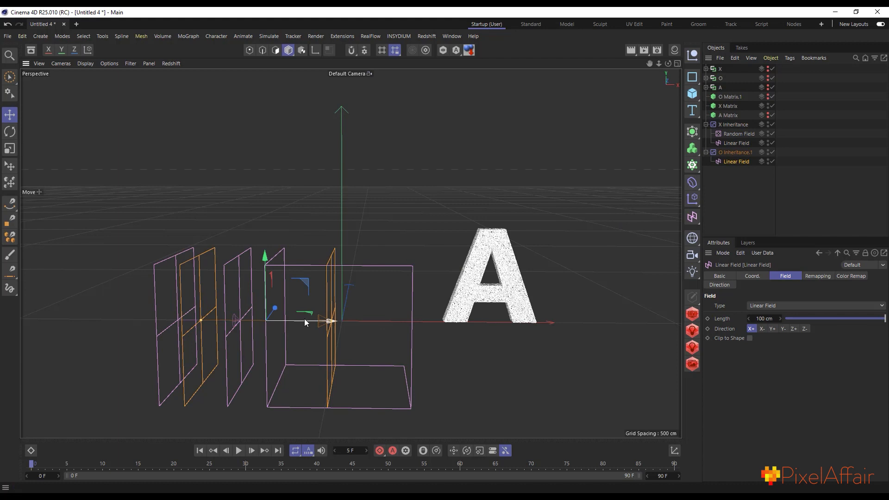
{"action": "left_click_drag", "start_coordinate": [304, 320], "coordinate": [552, 309]}
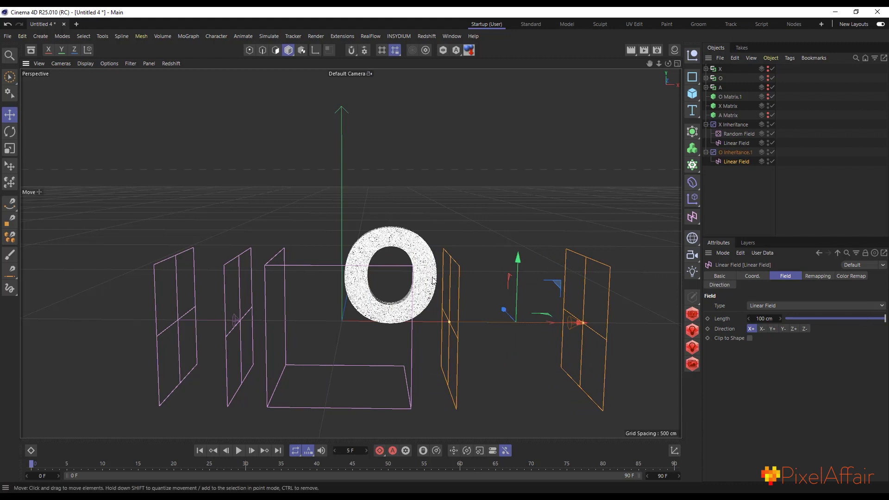
Move X Inheritance's Linear Field about 33 cm along positive X and O Inheritance.1's Linear Field toward negative X, over the O.
{"action": "left_click", "coordinate": [730, 144]}
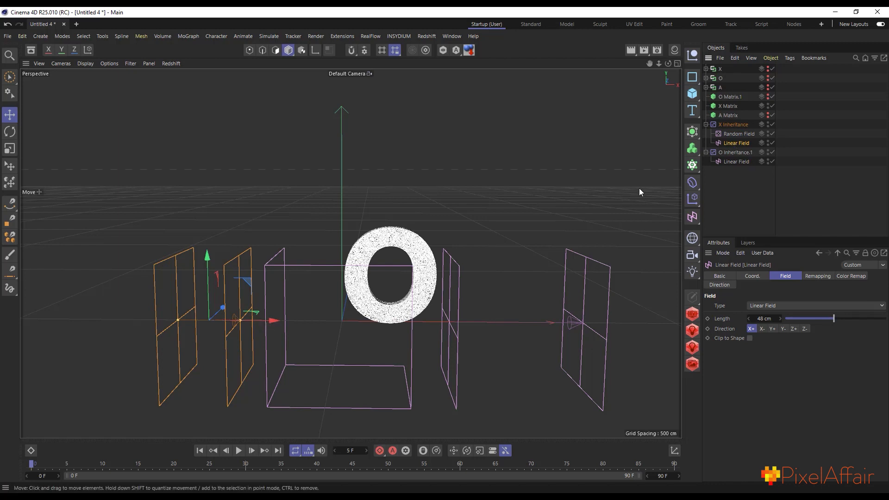
{"action": "mouse_move", "coordinate": [257, 321]}
{"action": "left_mouse_down"}
{"action": "mouse_move", "coordinate": [428, 321]}
{"action": "mouse_move", "coordinate": [274, 322]}
{"action": "left_mouse_up"}
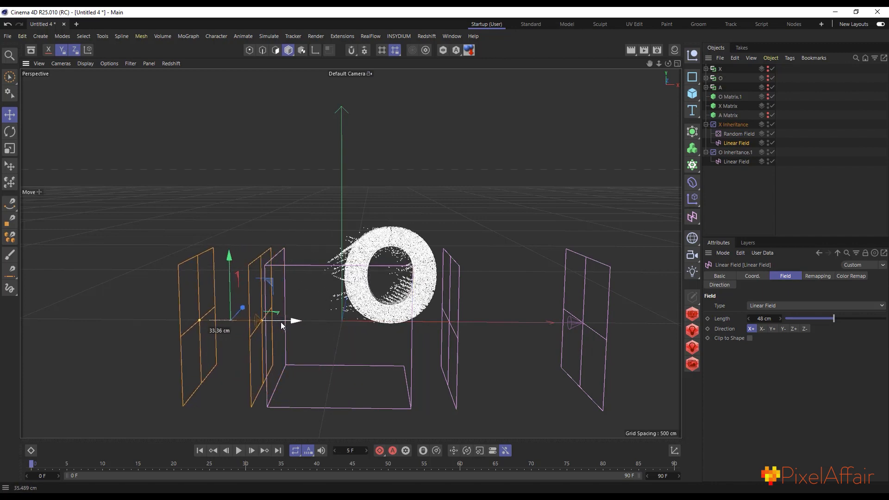
{"action": "left_click", "coordinate": [732, 162]}
{"action": "left_click_drag", "start_coordinate": [548, 327], "coordinate": [521, 322]}
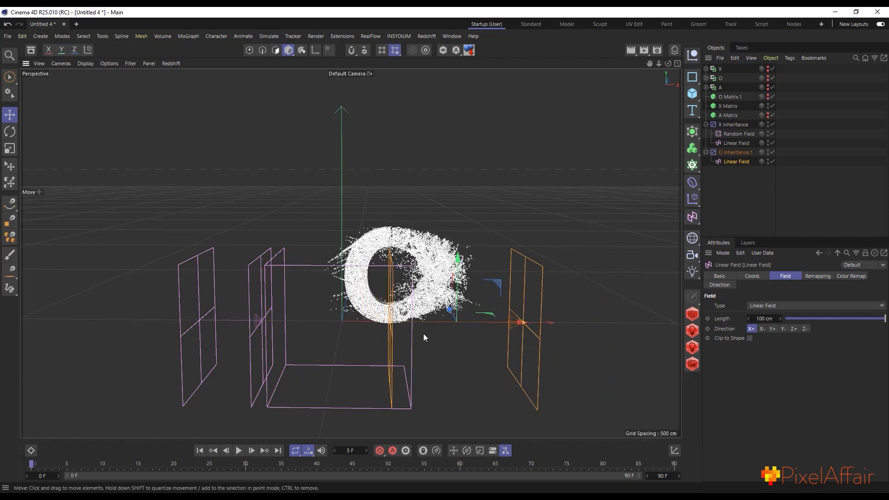
Delete the O Inheritance.1 effector, the A Matrix and the A Connect object.
{"action": "key", "text": "Delete"}
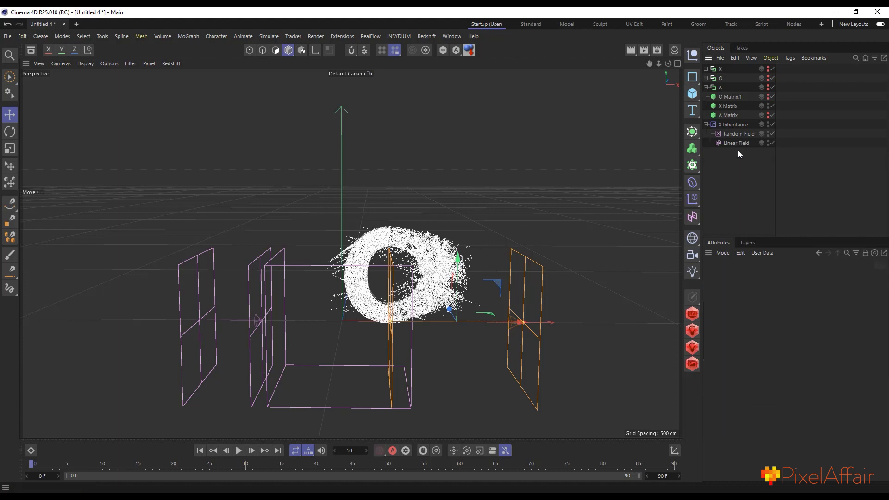
{"action": "left_click", "coordinate": [728, 115]}
{"action": "key", "text": "Delete"}
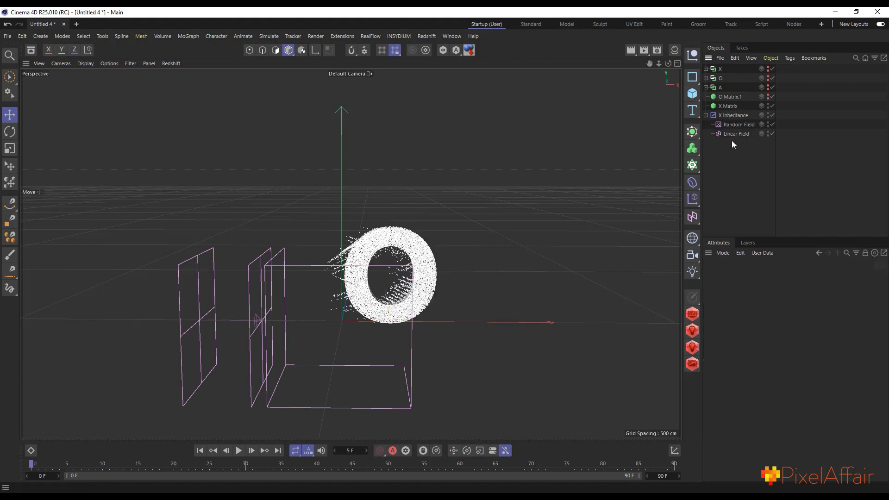
{"action": "left_click", "coordinate": [720, 87]}
{"action": "key", "text": "Delete"}
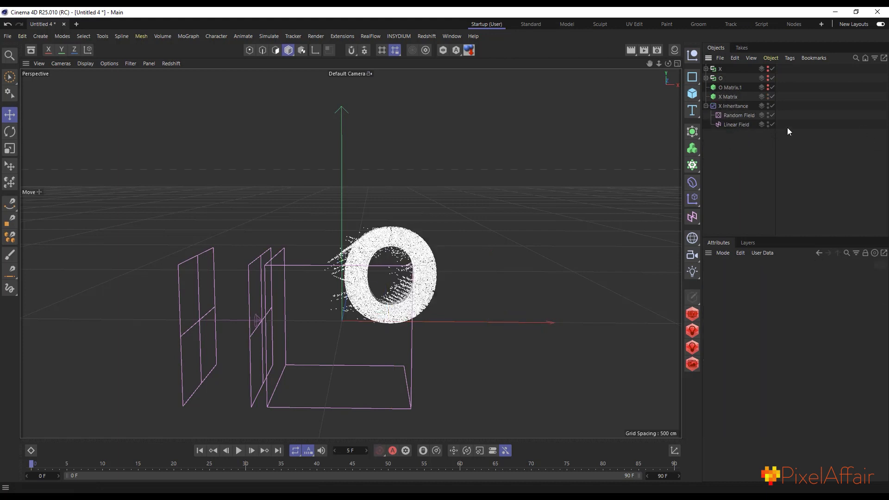
Move X Inheritance's Linear Field toward negative X until the points form the complete O.
{"action": "left_click", "coordinate": [736, 124]}
{"action": "left_click_drag", "start_coordinate": [281, 324], "coordinate": [255, 321]}
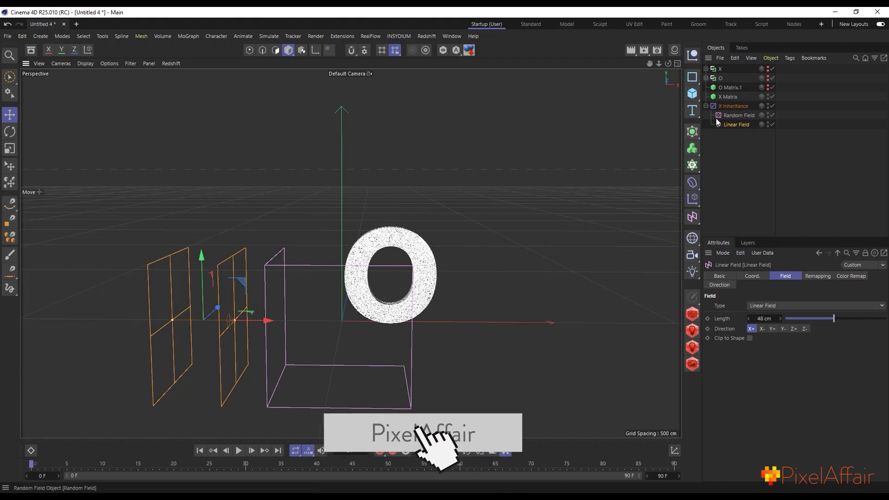
{"action": "scroll", "coordinate": [436, 260], "scroll_direction": "up", "scroll_amount": 2}
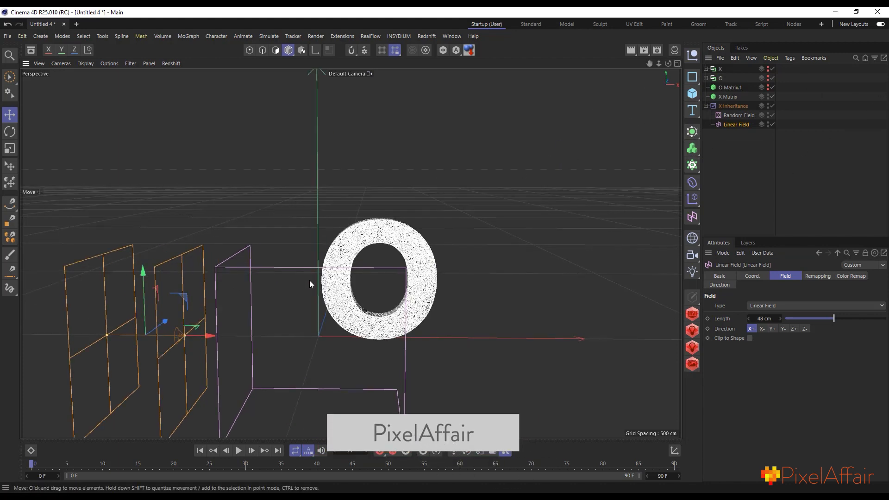
Render the current view of the O to check whether its Matrix points appear.
{"action": "scroll", "coordinate": [429, 250], "scroll_direction": "down", "scroll_amount": 2}
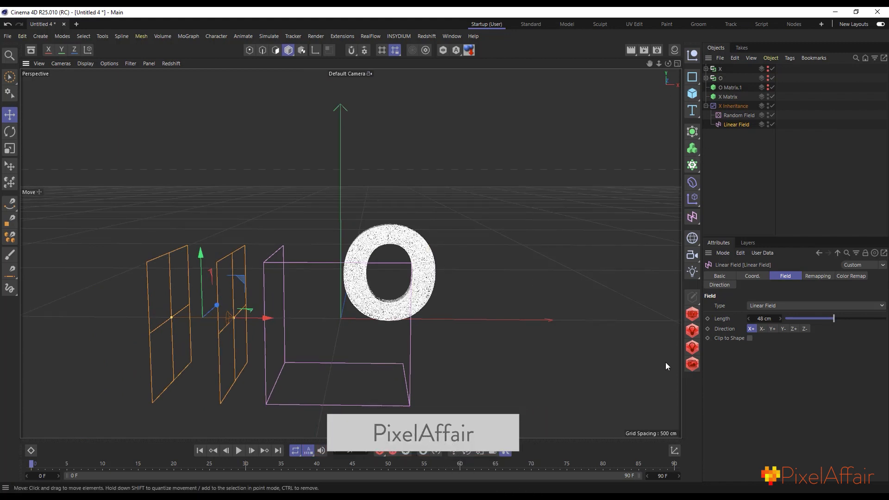
{"action": "scroll", "coordinate": [311, 254], "scroll_direction": "up", "scroll_amount": 1}
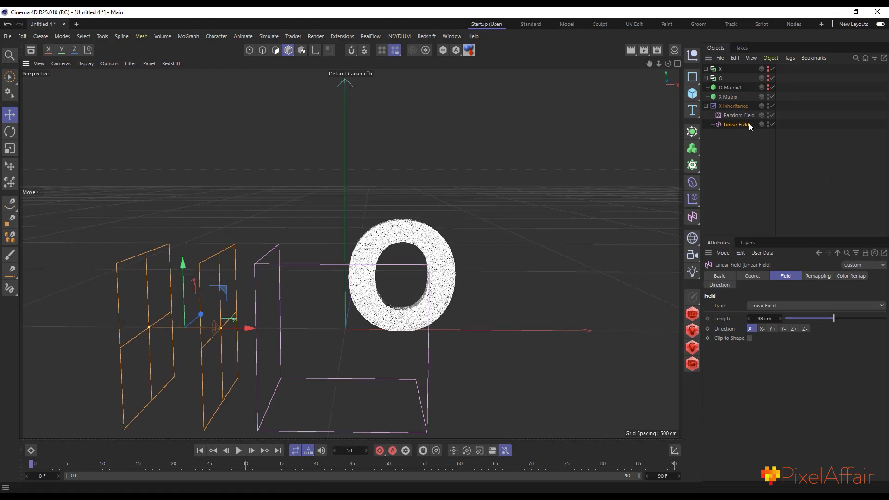
{"action": "scroll", "coordinate": [440, 248], "scroll_direction": "up", "scroll_amount": 2}
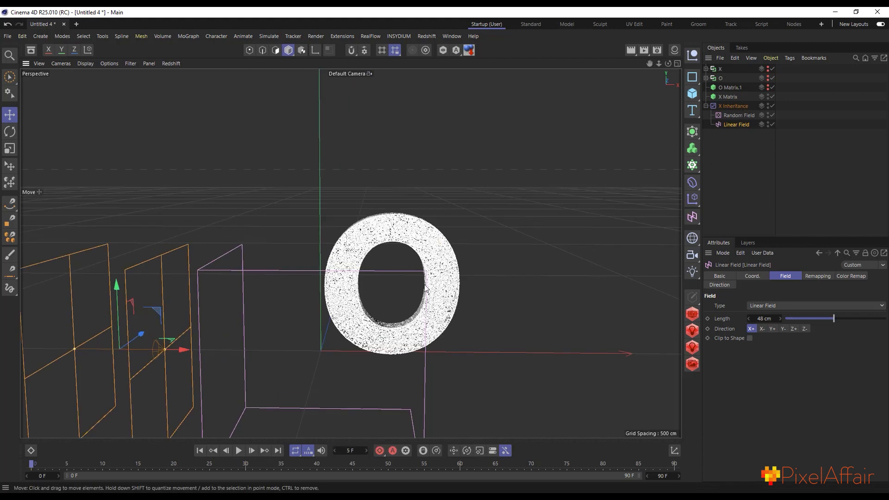
{"action": "left_click", "coordinate": [633, 53]}
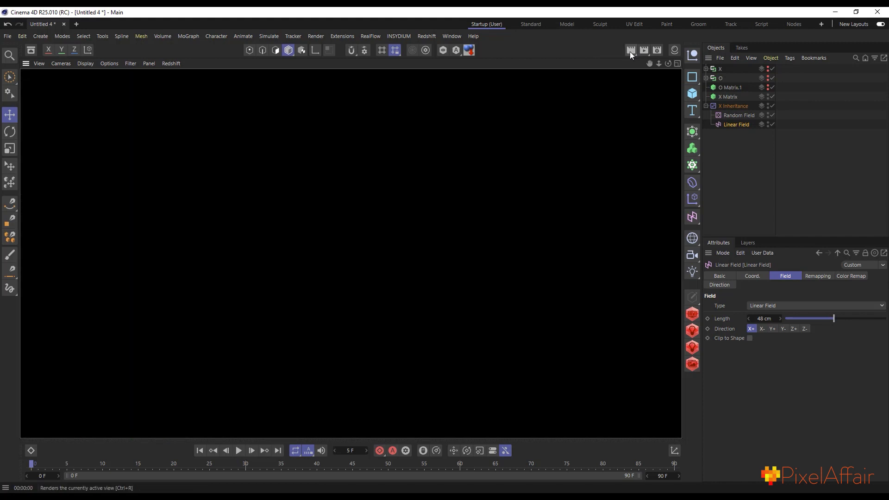
Move X Inheritance's Linear Field toward positive X until the points are scattered midway between the X and the O.
{"action": "left_click", "coordinate": [705, 106]}
{"action": "left_click", "coordinate": [730, 106]}
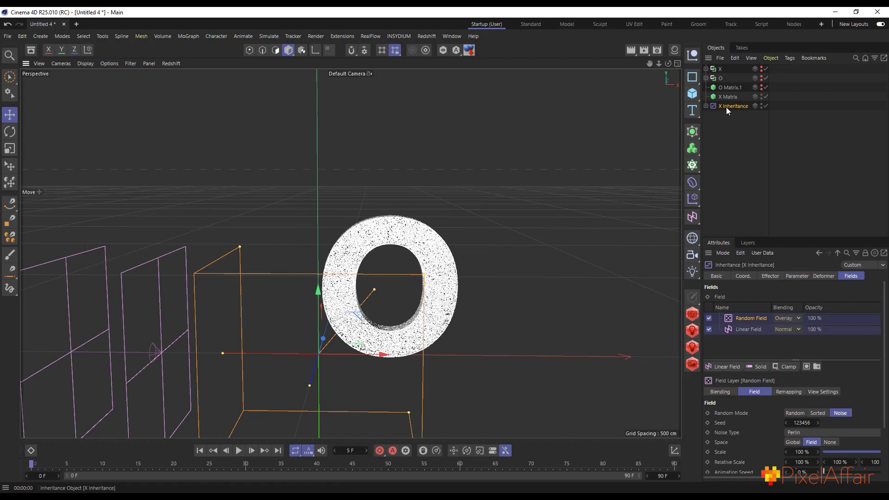
{"action": "left_click", "coordinate": [705, 106]}
{"action": "left_click", "coordinate": [717, 124]}
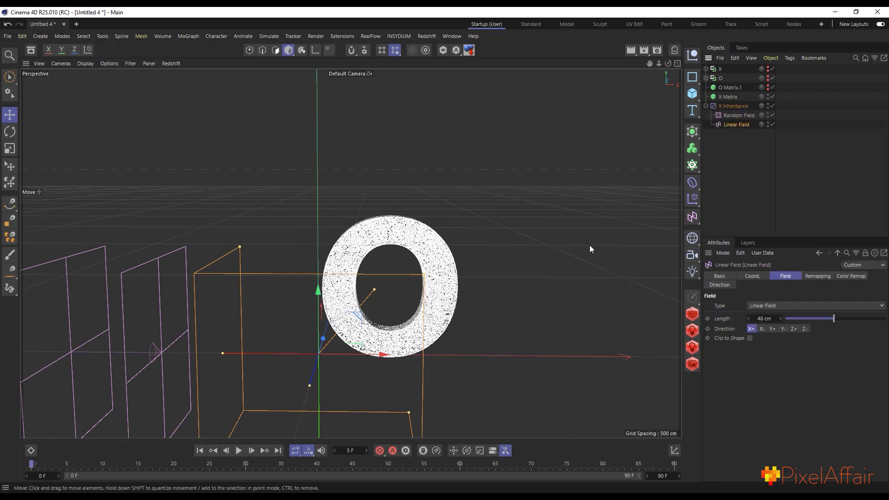
{"action": "left_click_drag", "start_coordinate": [177, 354], "coordinate": [332, 343]}
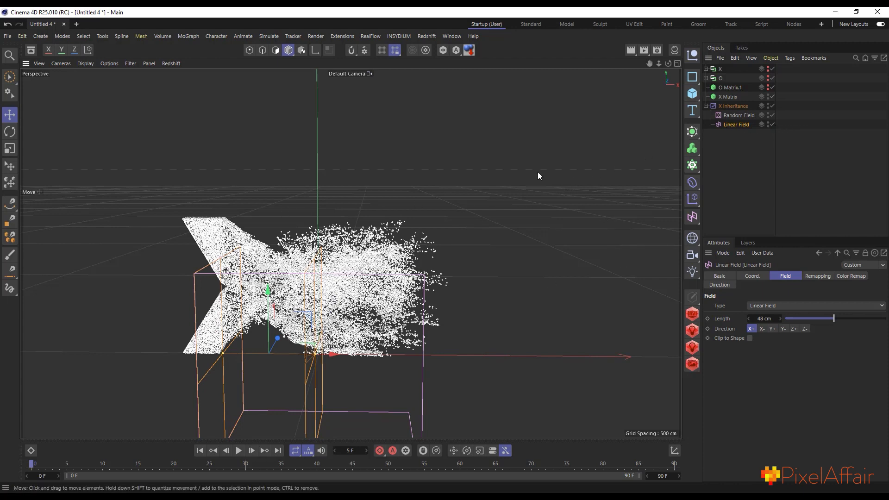
{"action": "scroll", "coordinate": [321, 265], "scroll_direction": "up", "scroll_amount": 2}
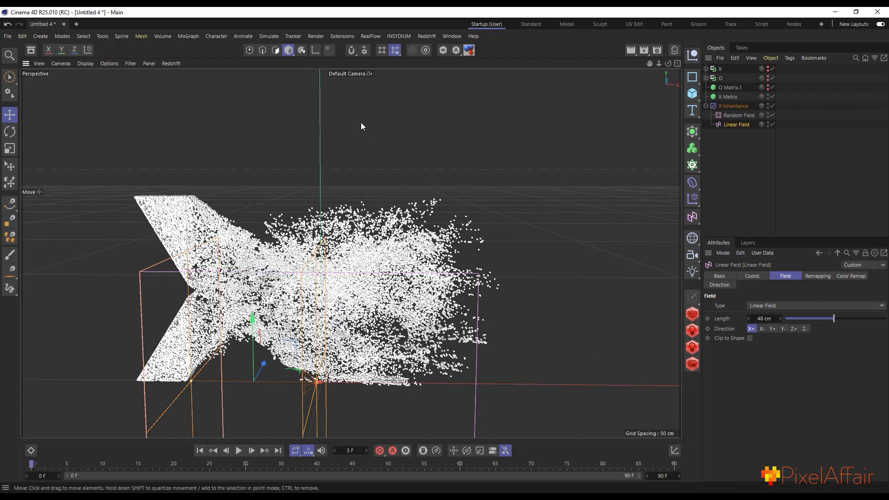
Add a MoGraph Cloner and a Cube primitive, and make the Cube a child of the Cloner.
{"action": "left_click", "coordinate": [192, 37]}
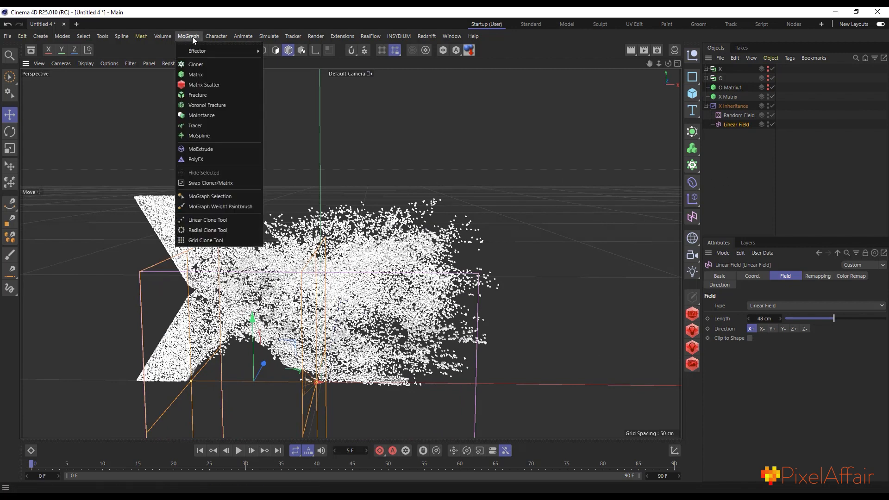
{"action": "left_click", "coordinate": [195, 64]}
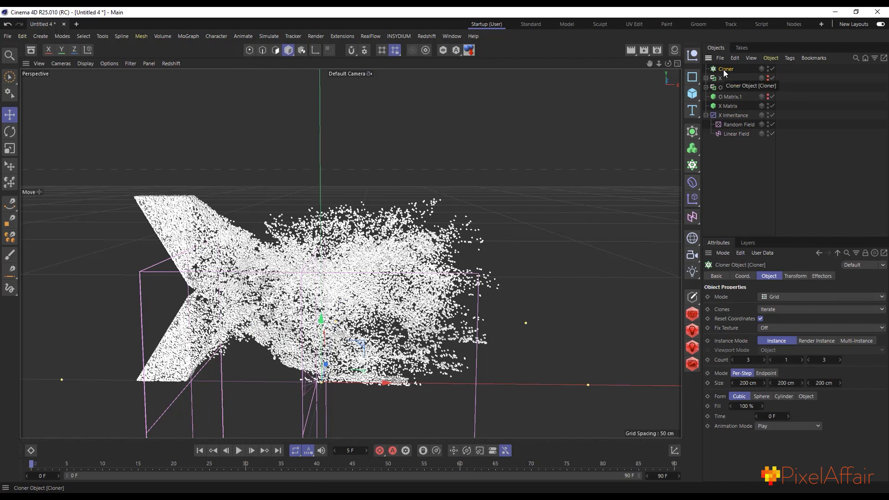
{"action": "scroll", "coordinate": [250, 323], "scroll_direction": "up", "scroll_amount": 2}
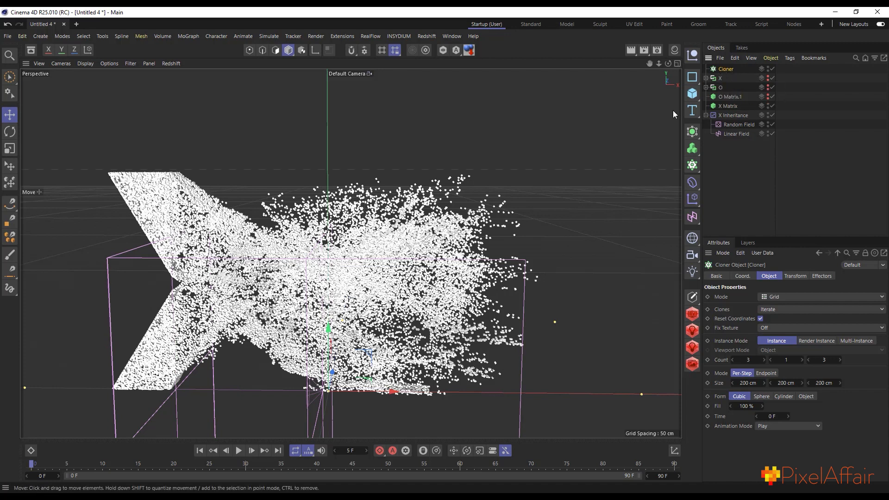
{"action": "left_click", "coordinate": [692, 96]}
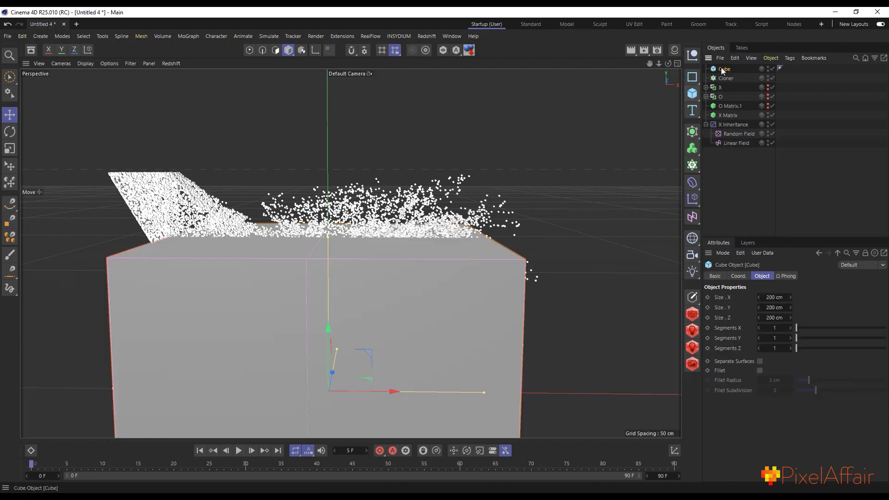
{"action": "left_click_drag", "start_coordinate": [725, 68], "coordinate": [731, 80]}
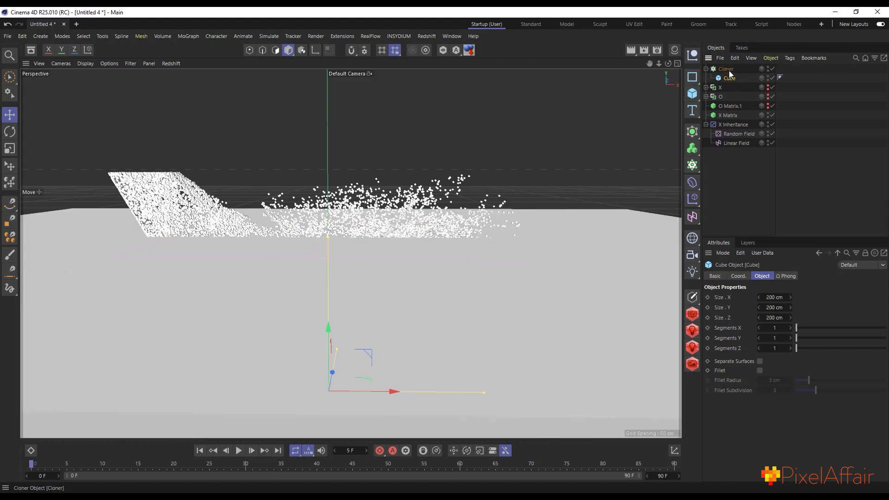
{"action": "left_click", "coordinate": [726, 68]}
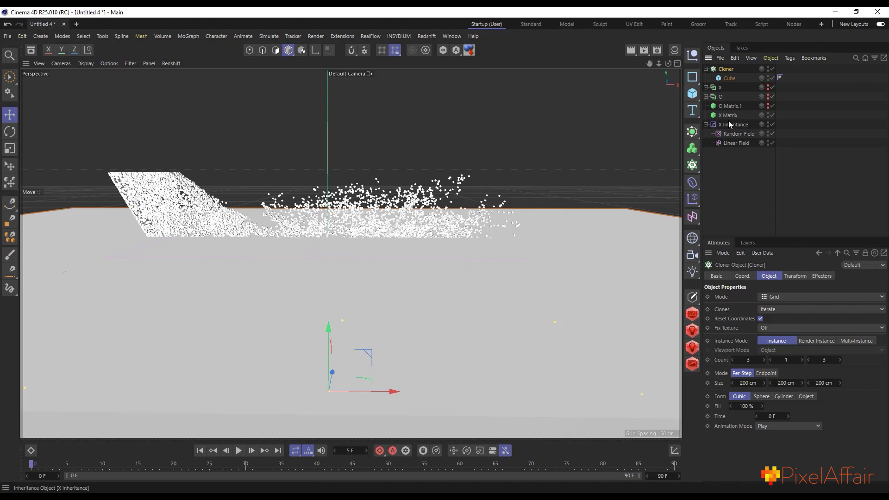
Set the Cube's X, Y and Z sizes to 5 cm each.
{"action": "left_click", "coordinate": [726, 79]}
{"action": "left_click", "coordinate": [774, 298]}
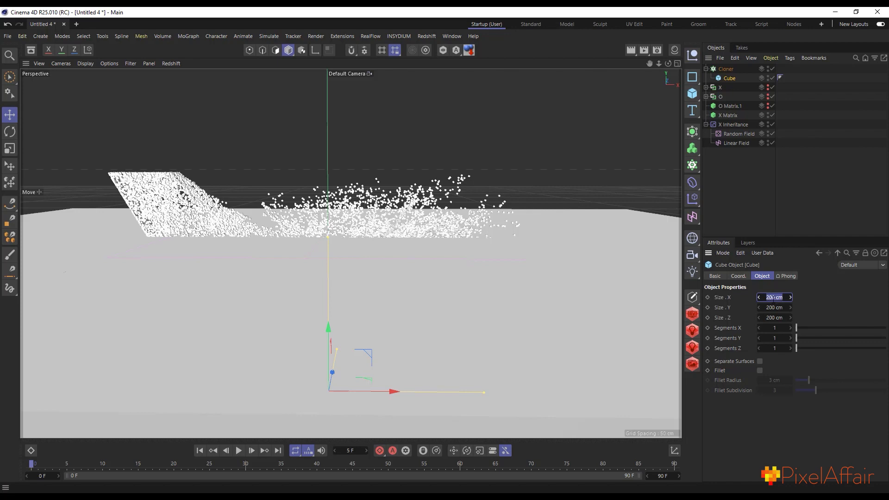
{"action": "type", "text": "5"}
{"action": "left_click", "coordinate": [775, 308]}
{"action": "type", "text": "5"}
{"action": "left_click", "coordinate": [774, 317]}
{"action": "type", "text": "5"}
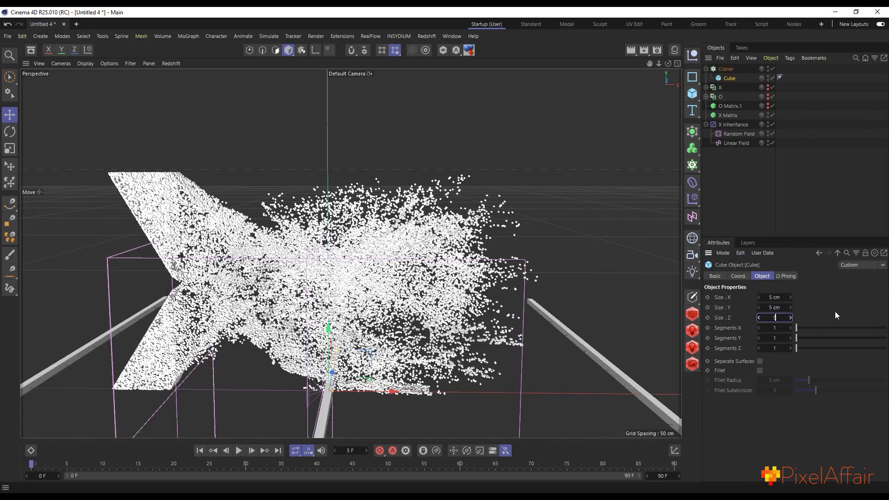
{"action": "key", "text": "Return"}
Set the Cloner to Object mode with Multi-Instance instancing, and assign X Matrix as its object.
{"action": "left_click", "coordinate": [725, 69]}
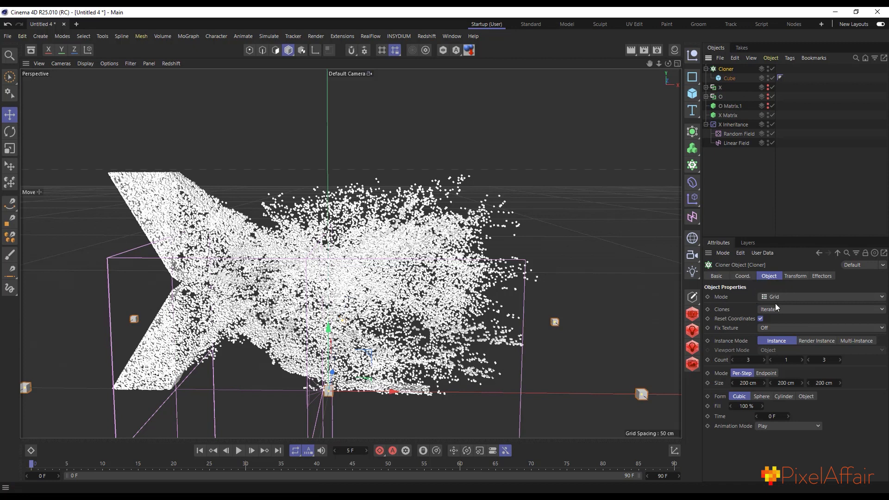
{"action": "left_click", "coordinate": [762, 298]}
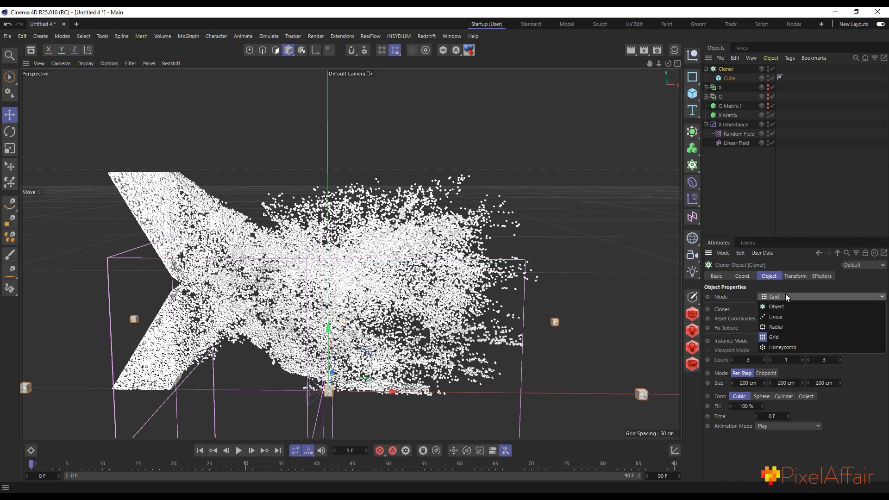
{"action": "left_click", "coordinate": [786, 308]}
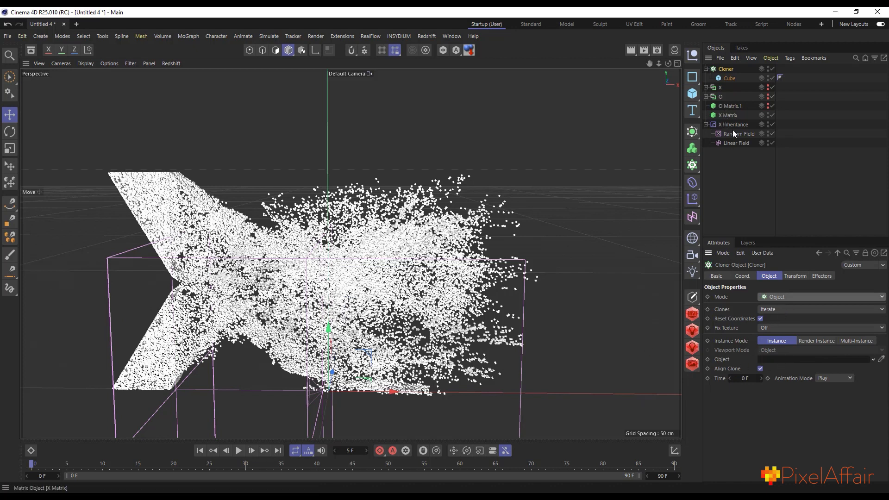
{"action": "left_click", "coordinate": [855, 341]}
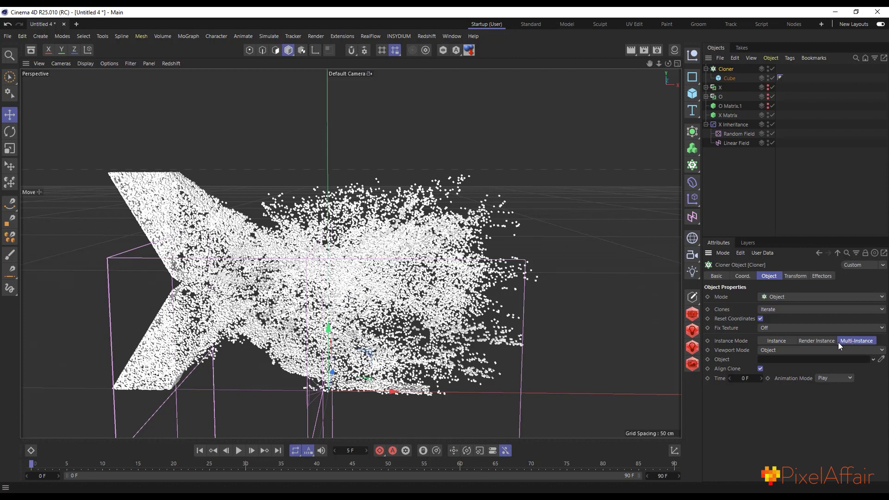
{"action": "left_click", "coordinate": [706, 124]}
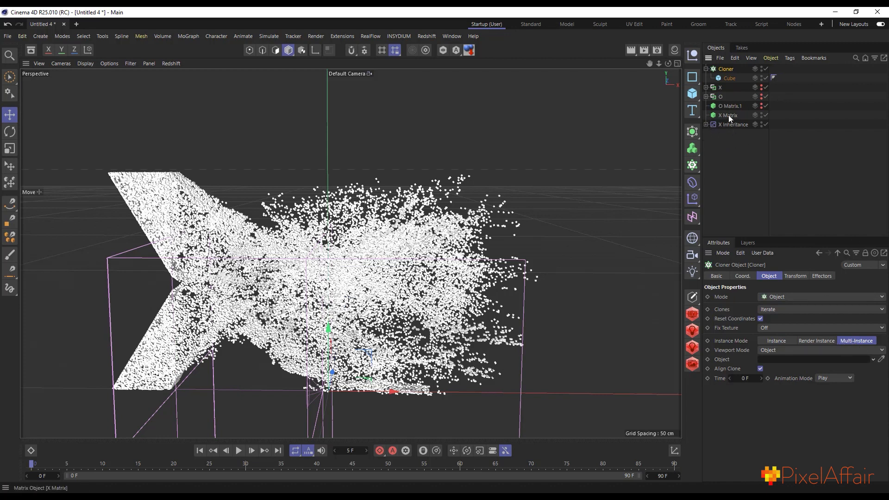
{"action": "left_click_drag", "start_coordinate": [729, 115], "coordinate": [806, 367]}
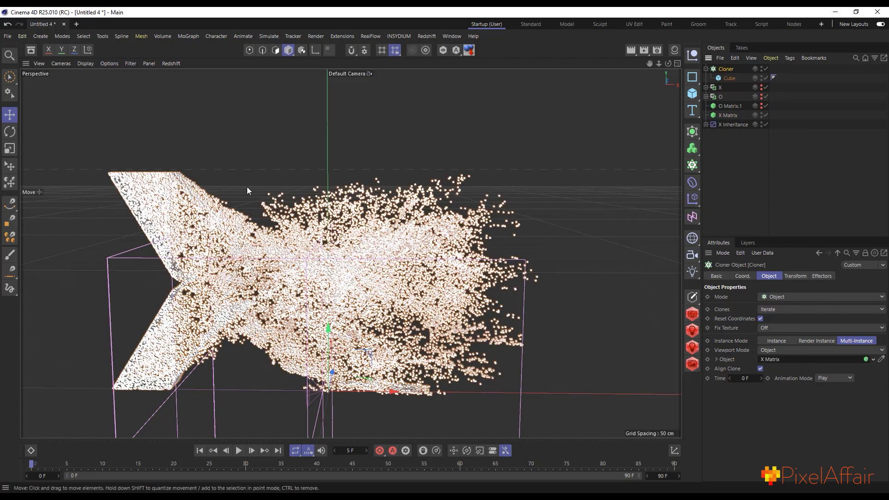
Hide X Matrix in the viewport and in renders, and render the current view of the cloned cubes.
{"action": "left_click", "coordinate": [761, 114]}
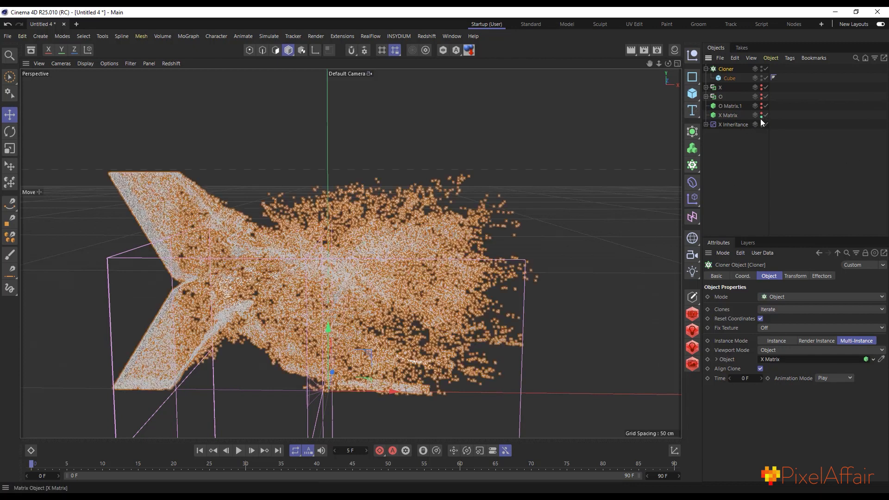
{"action": "scroll", "coordinate": [236, 312], "scroll_direction": "up", "scroll_amount": 2}
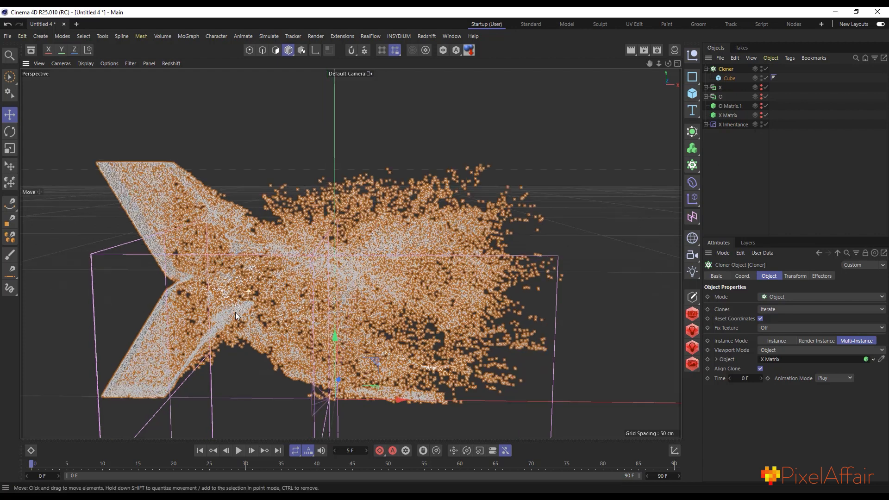
{"action": "left_click", "coordinate": [630, 50]}
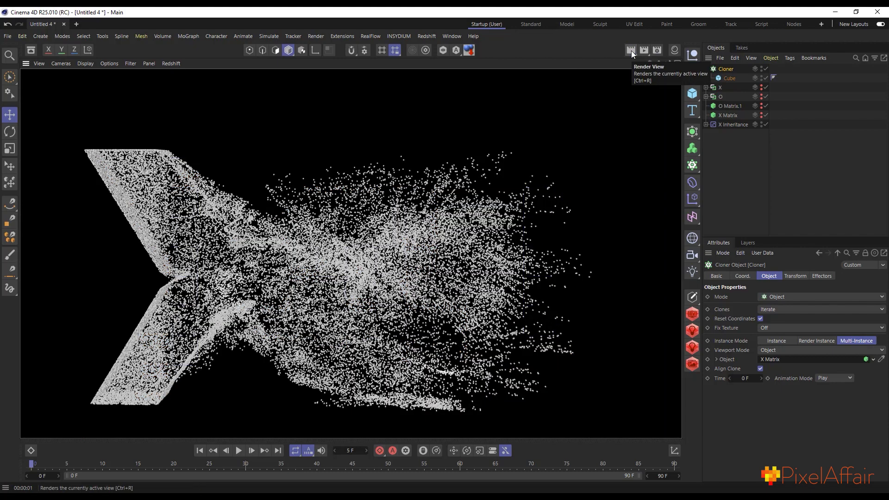
{"action": "scroll", "coordinate": [429, 234], "scroll_direction": "up", "scroll_amount": 1}
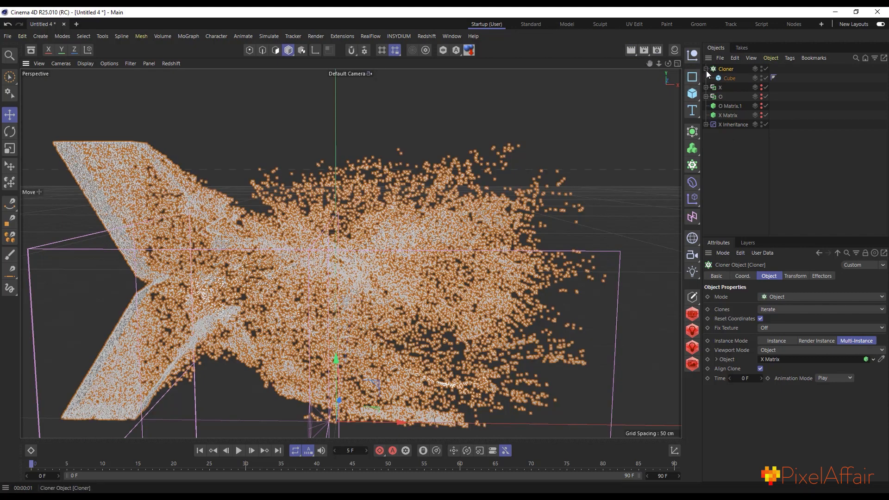
Add a Platonic primitive with a radius of 6 cm and place it inside the Cloner alongside the Cube.
{"action": "left_click", "coordinate": [727, 78]}
{"action": "left_click", "coordinate": [694, 95]}
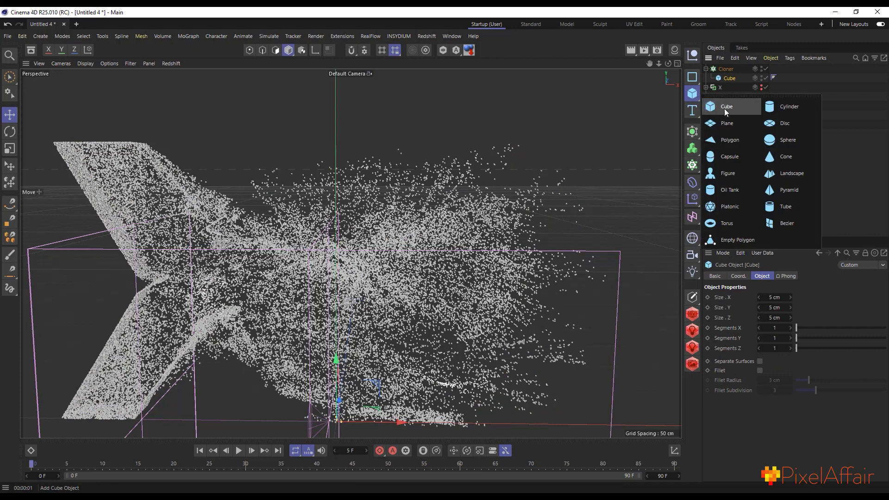
{"action": "left_click", "coordinate": [726, 207]}
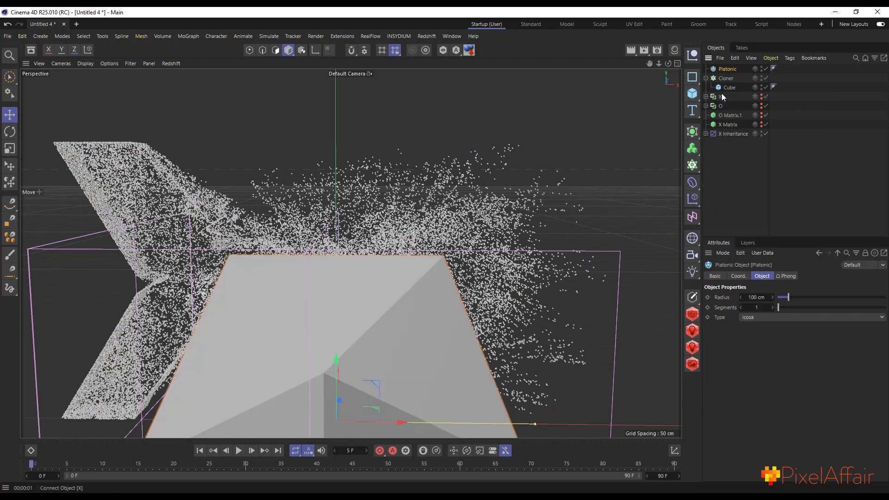
{"action": "left_click", "coordinate": [758, 297]}
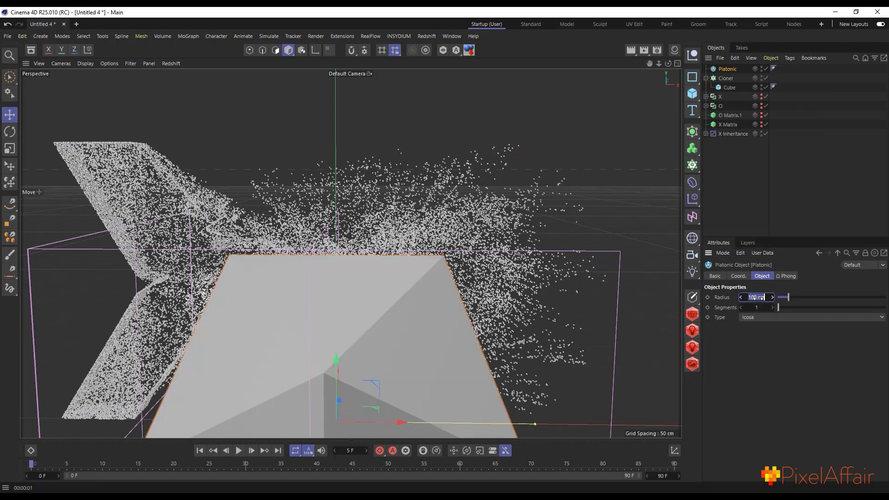
{"action": "type", "text": "6"}
{"action": "left_click_drag", "start_coordinate": [725, 69], "coordinate": [727, 79]}
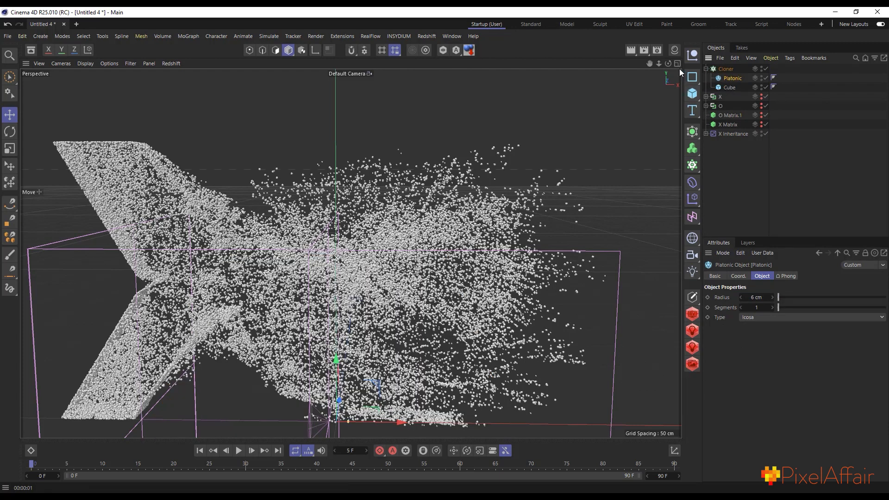
Create a new standard material and apply it to the Platonic.
{"action": "left_click", "coordinate": [675, 50]}
{"action": "left_click", "coordinate": [550, 78]}
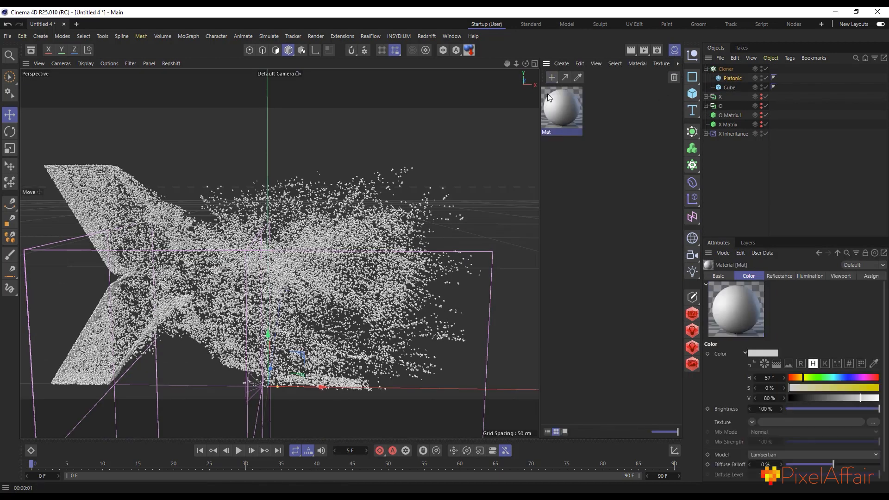
{"action": "left_click_drag", "start_coordinate": [569, 116], "coordinate": [732, 79]}
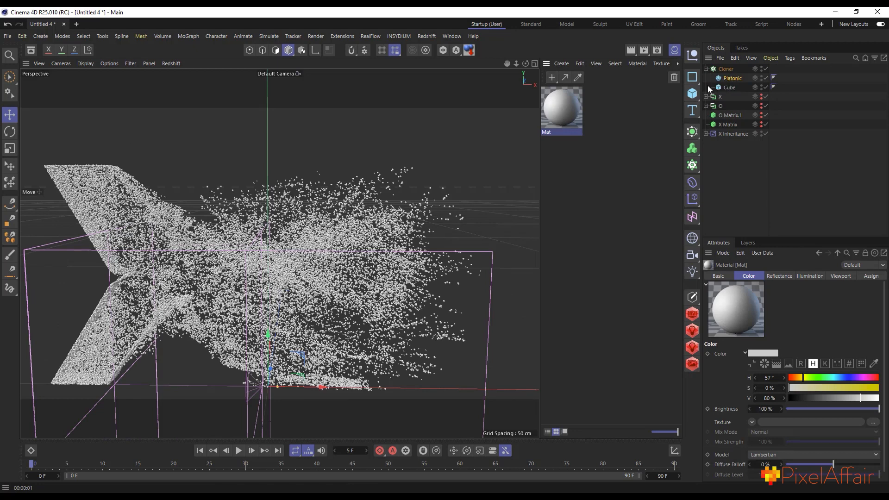
Colour the Platonic's material red with a hue of 7° and a saturation of 95%.
{"action": "double_click", "coordinate": [575, 110]}
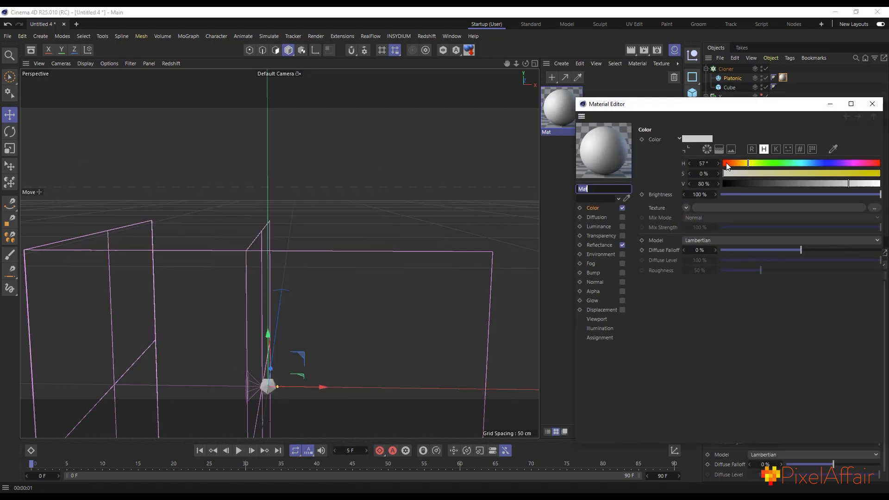
{"action": "left_click", "coordinate": [726, 164]}
{"action": "left_click", "coordinate": [874, 175]}
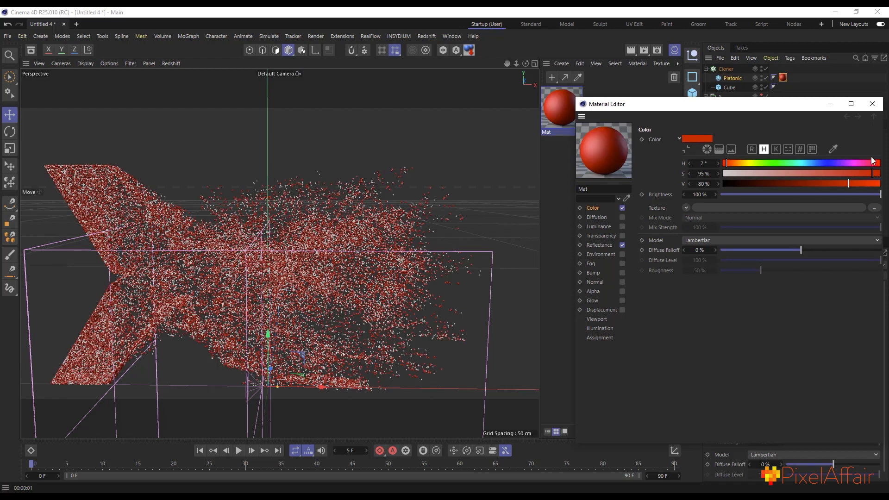
{"action": "left_click", "coordinate": [872, 104]}
{"action": "scroll", "coordinate": [218, 292], "scroll_direction": "up", "scroll_amount": 1}
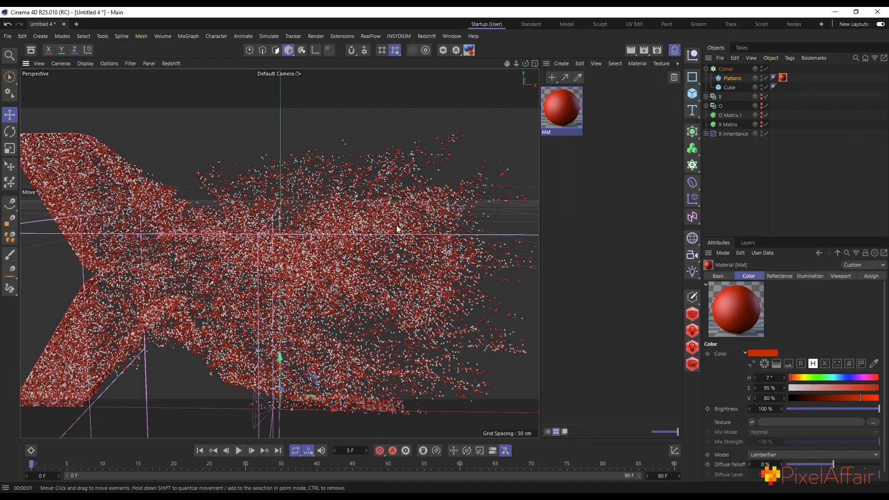
Render the current view of the cloned cubes and red Platonics with the whole shape in frame.
{"action": "scroll", "coordinate": [371, 246], "scroll_direction": "down", "scroll_amount": 2}
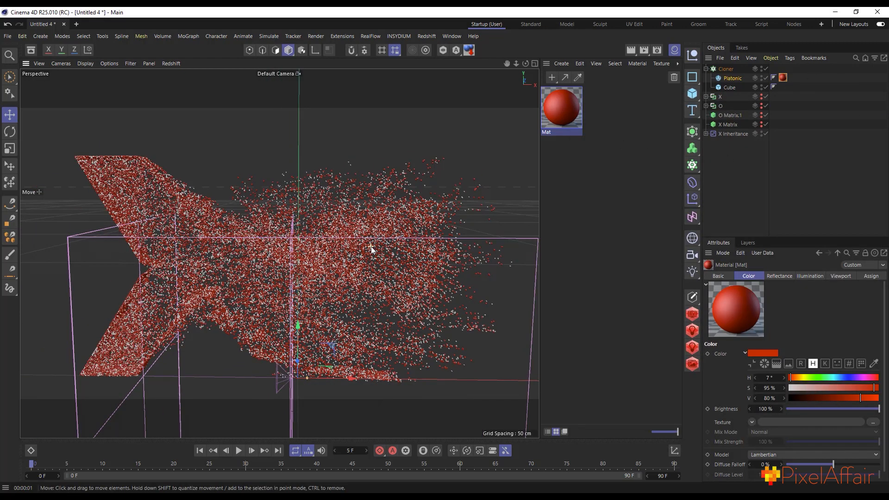
{"action": "left_click", "coordinate": [629, 50]}
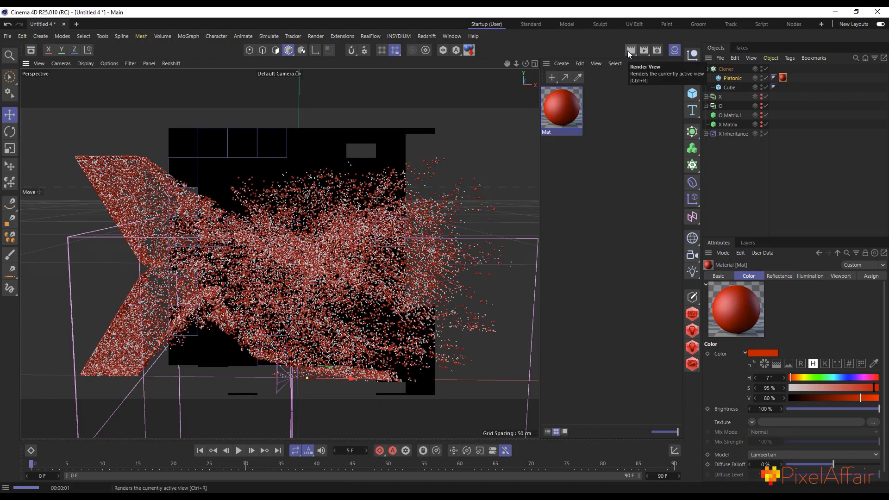
{"action": "scroll", "coordinate": [251, 332], "scroll_direction": "down", "scroll_amount": 2}
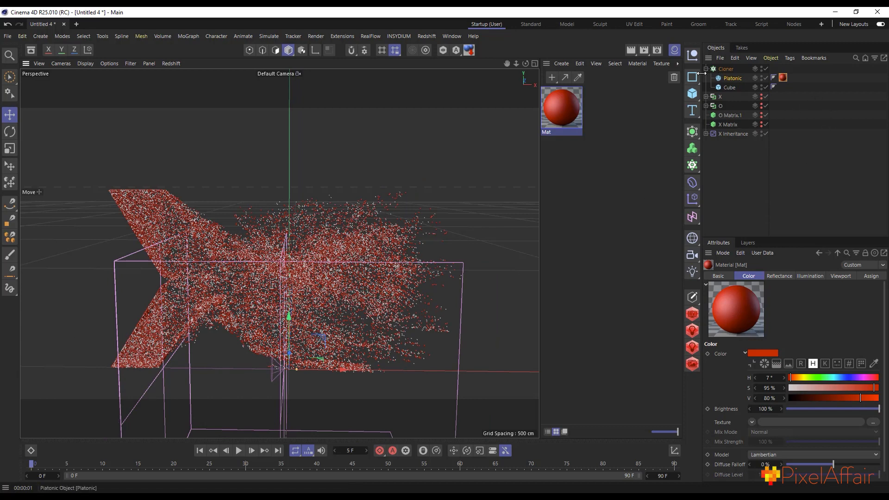
Disable the Cloner, collapse its hierarchy, and make X Matrix visible in the viewport and in renders again.
{"action": "left_click", "coordinate": [766, 69]}
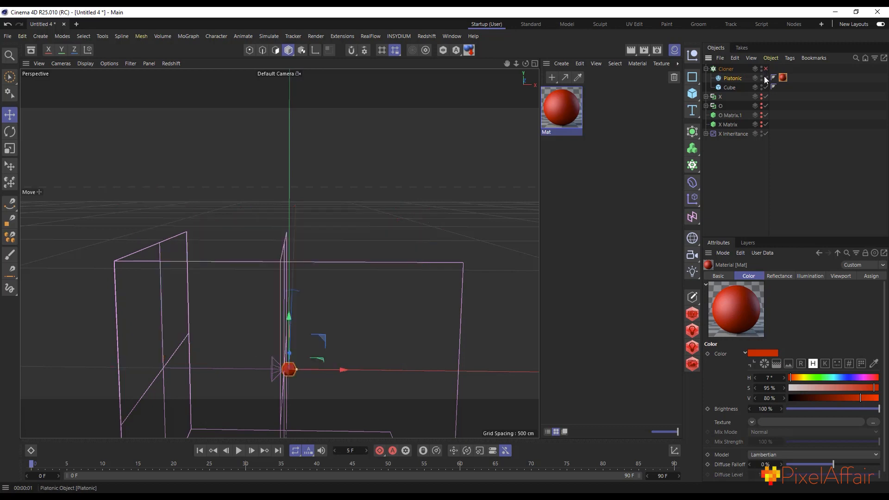
{"action": "left_click", "coordinate": [707, 69]}
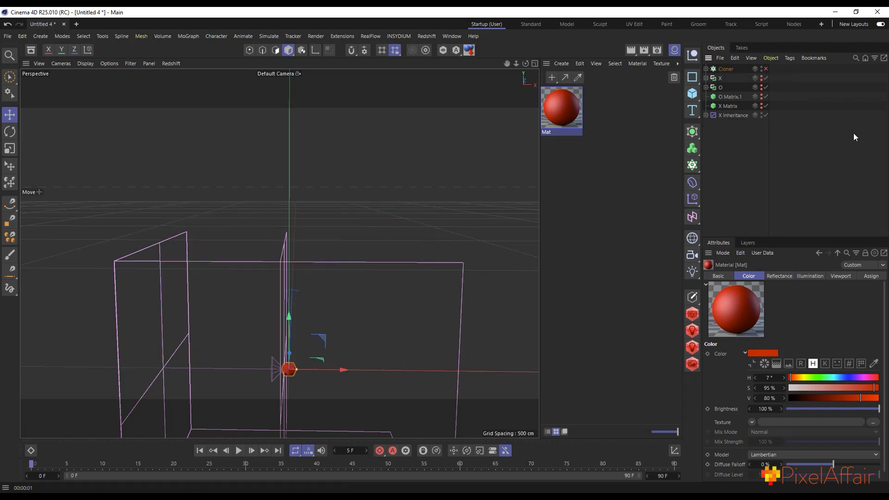
{"action": "left_click", "coordinate": [762, 105]}
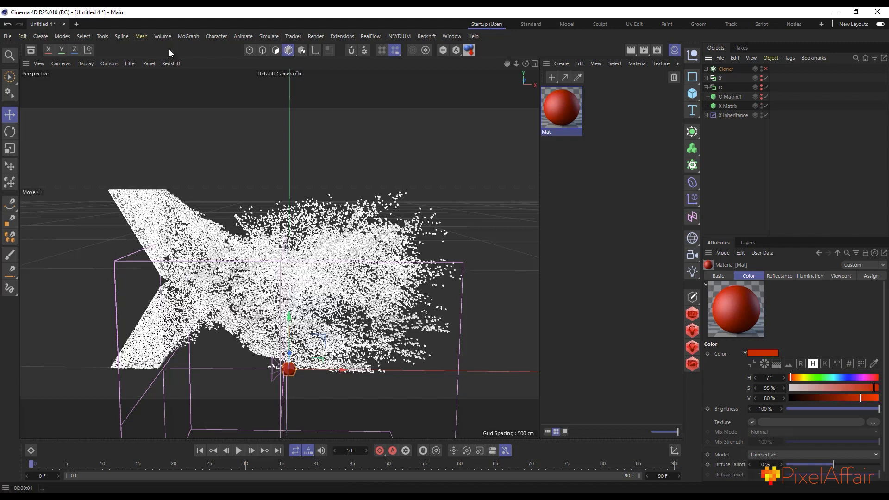
Add a Volume Builder and link X Matrix into its list of objects.
{"action": "left_click", "coordinate": [166, 37]}
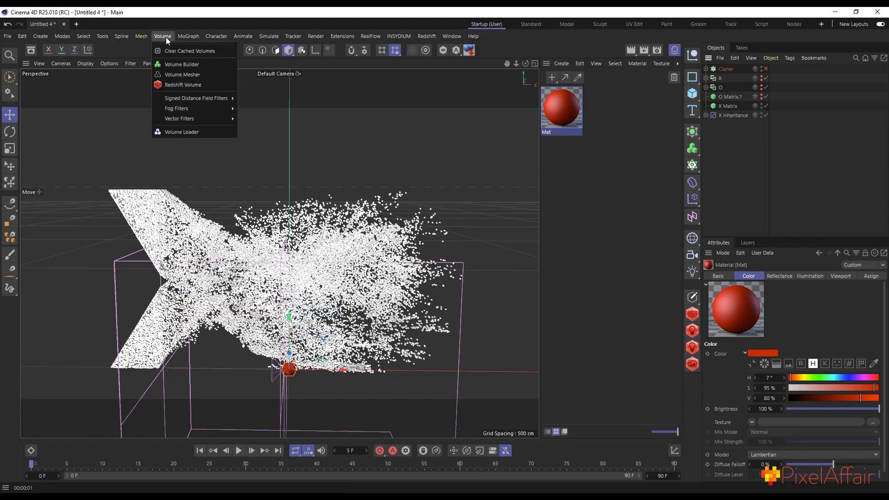
{"action": "left_click", "coordinate": [167, 65]}
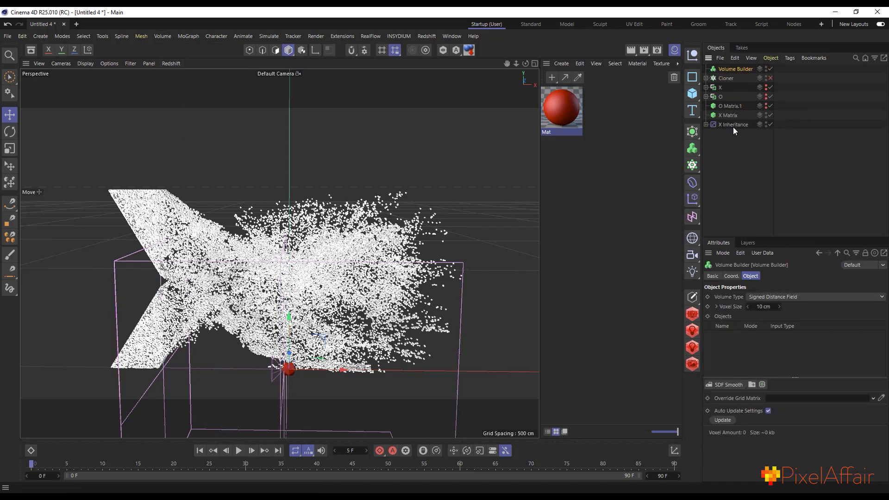
{"action": "left_click_drag", "start_coordinate": [726, 116], "coordinate": [745, 344]}
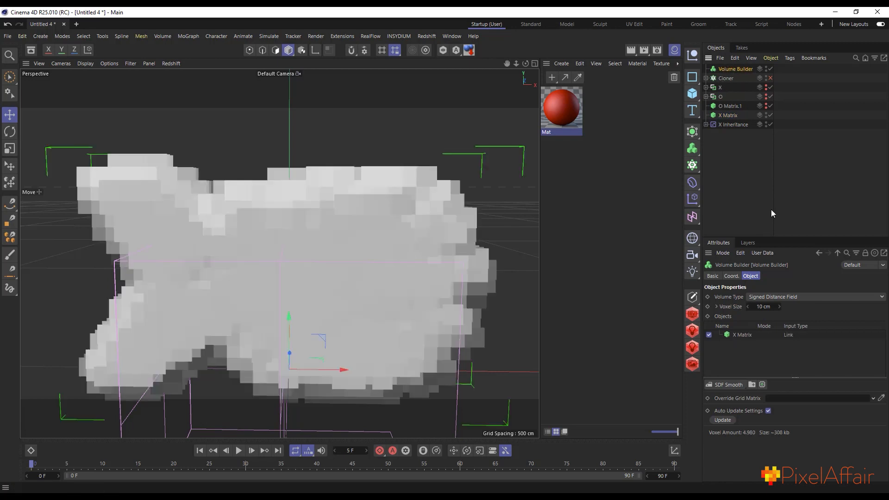
{"action": "scroll", "coordinate": [353, 239], "scroll_direction": "down", "scroll_amount": 2}
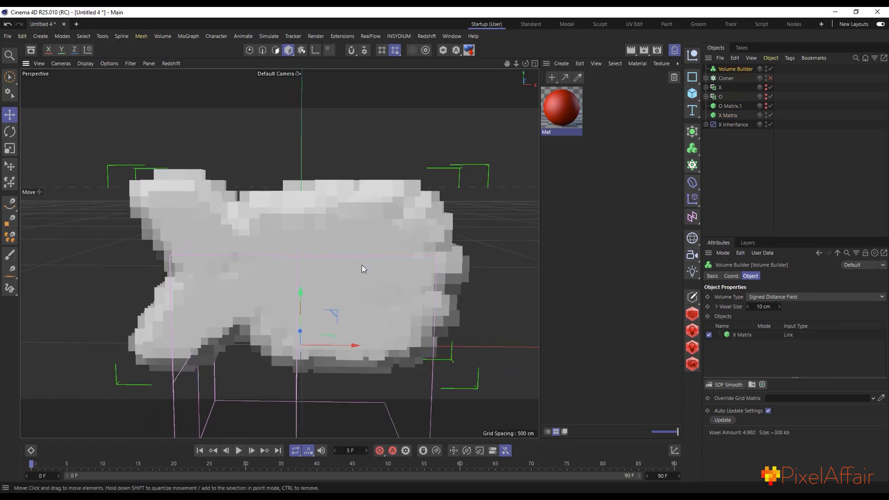
{"action": "scroll", "coordinate": [375, 273], "scroll_direction": "up", "scroll_amount": 2}
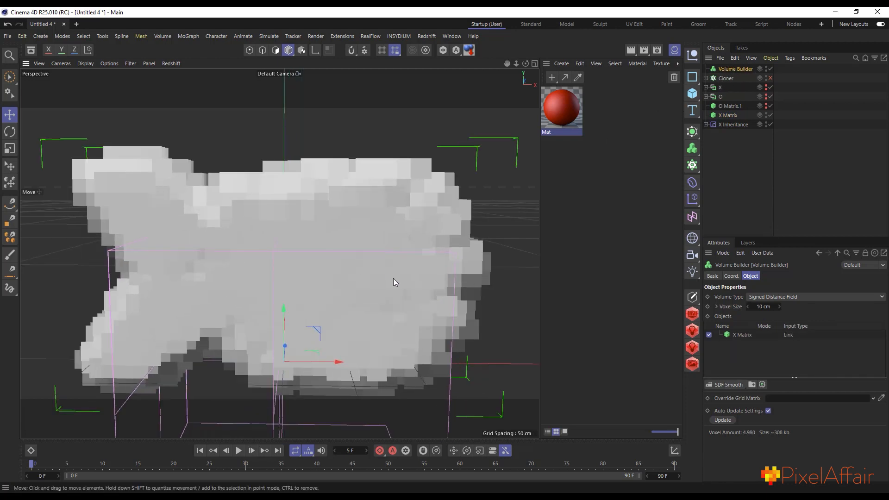
Refine the Volume Builder by setting its voxel size to 1 cm.
{"action": "double_click", "coordinate": [761, 306]}
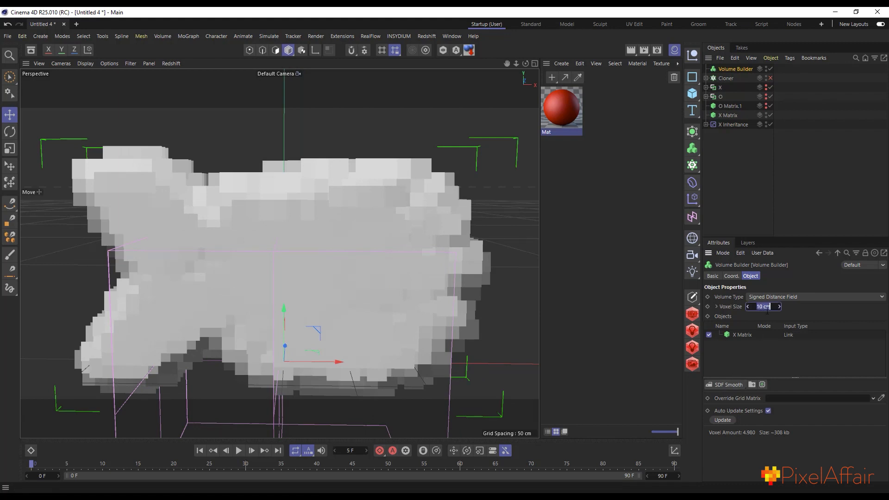
{"action": "type", "text": "1"}
{"action": "key", "text": "Return"}
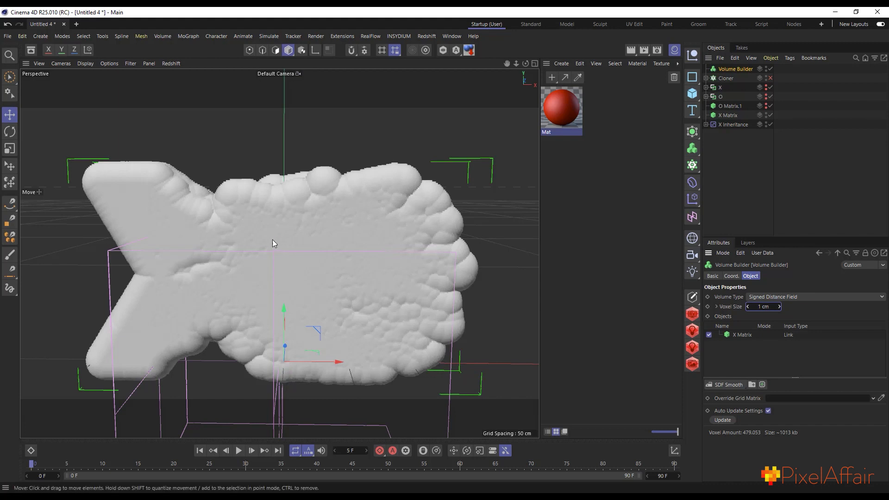
{"action": "scroll", "coordinate": [249, 211], "scroll_direction": "up", "scroll_amount": 1}
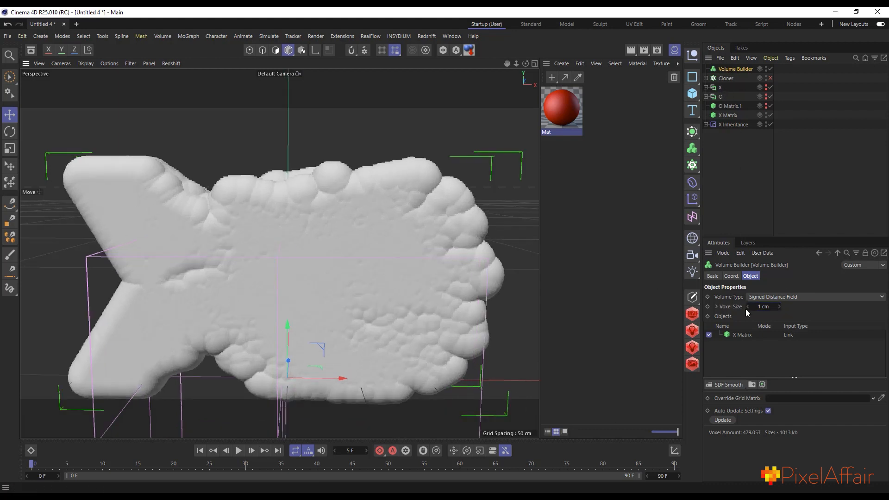
Reduce the radius of the X Matrix points in the Volume Builder to 5 cm and further to 3 cm.
{"action": "left_click", "coordinate": [741, 333]}
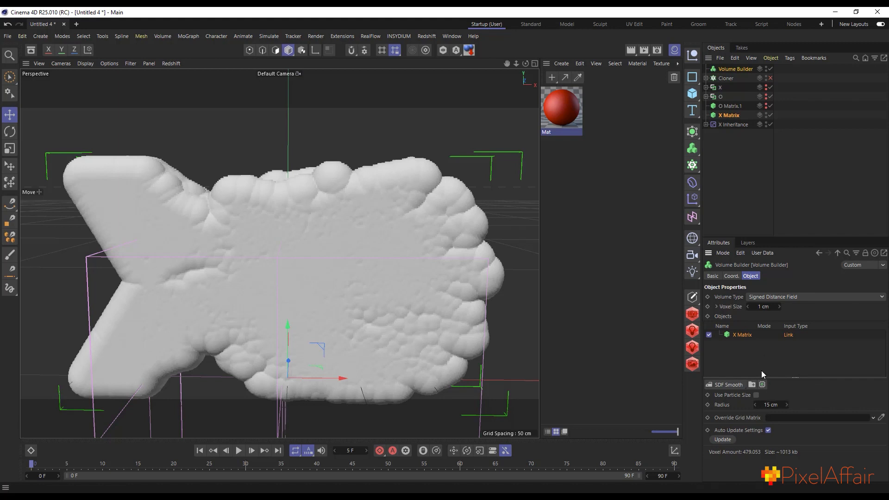
{"action": "left_click", "coordinate": [771, 404]}
{"action": "type", "text": "5"}
{"action": "key", "text": "Return"}
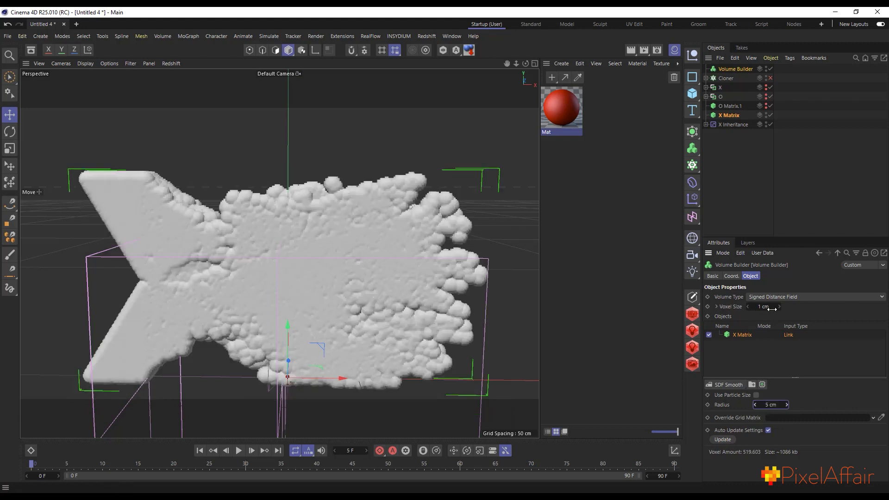
{"action": "left_click", "coordinate": [768, 405]}
{"action": "key", "text": "BackSpace"}
{"action": "key", "text": "Return"}
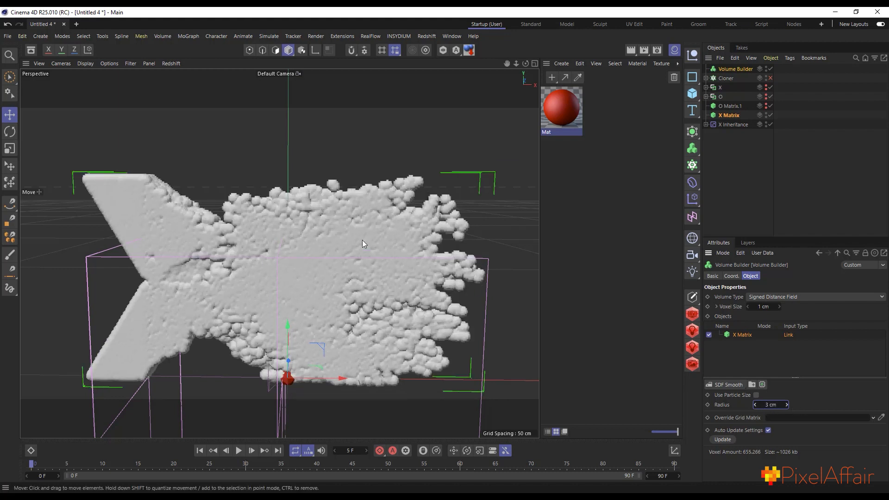
Set the Volume Builder's voxel size to 2 cm and check X Matrix's object settings.
{"action": "double_click", "coordinate": [763, 308]}
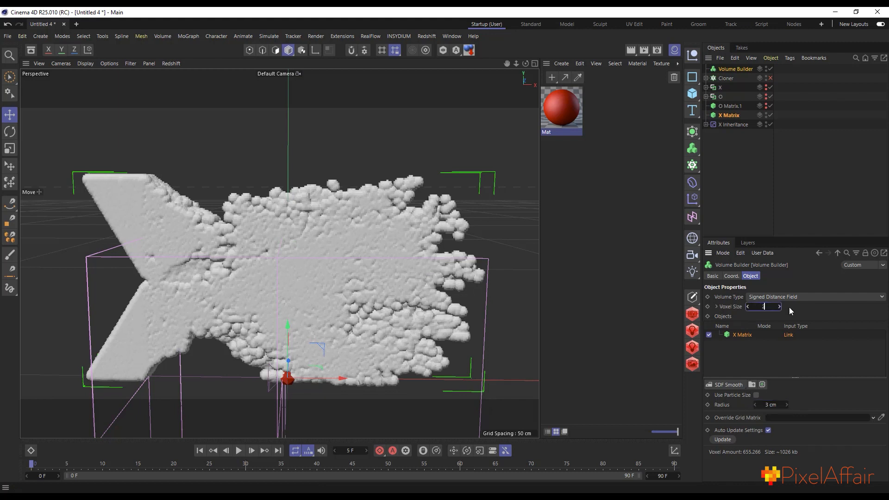
{"action": "key", "text": "Return"}
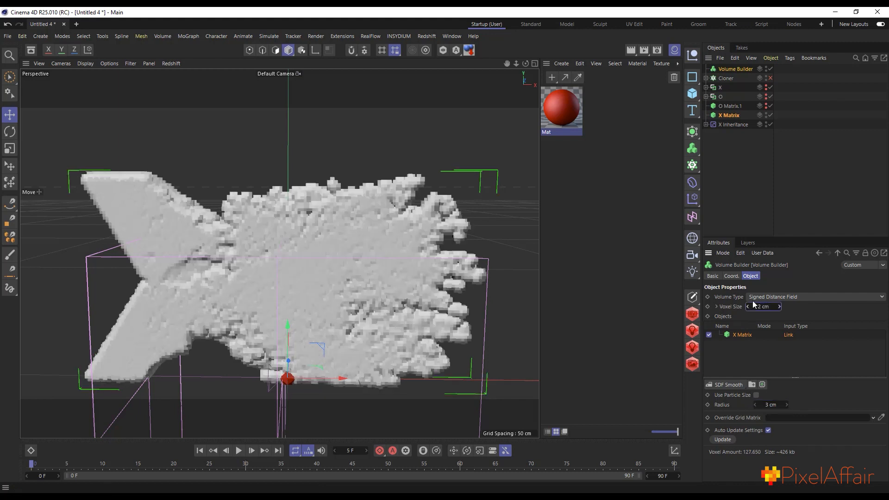
{"action": "left_click", "coordinate": [731, 115]}
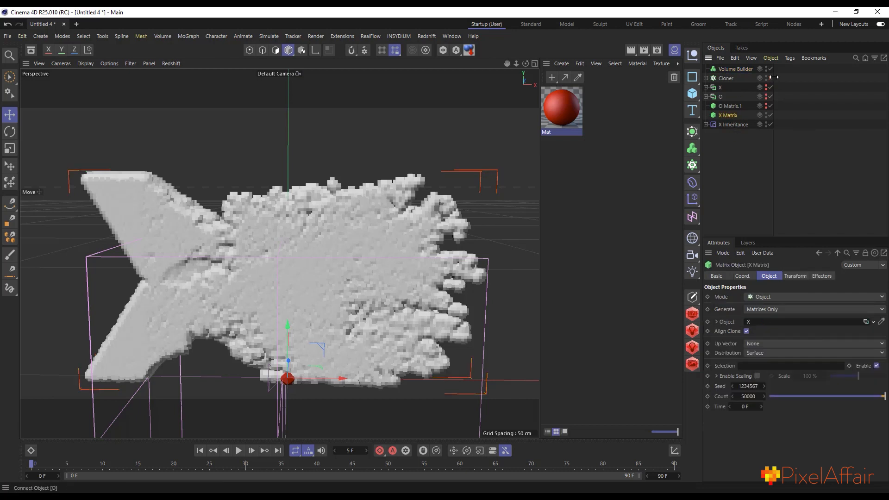
{"action": "left_click", "coordinate": [738, 69]}
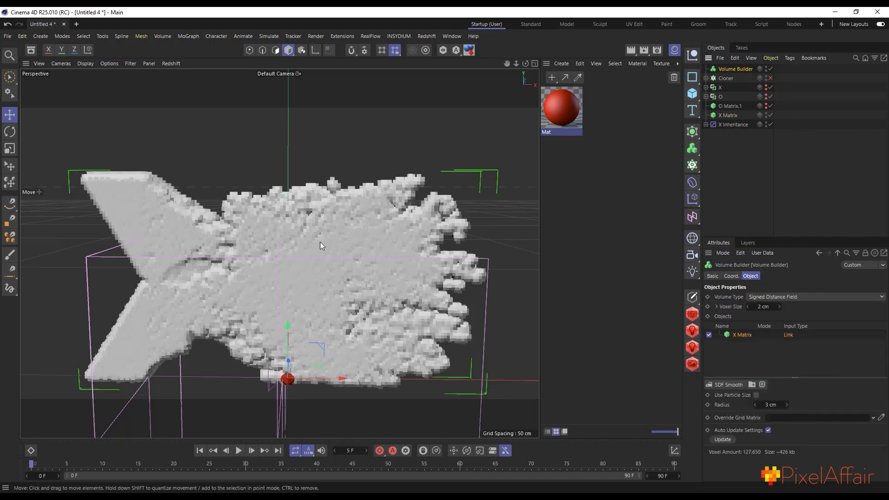
Add an SDF Smooth layer to the Volume Builder and set the voxel size to 1 cm.
{"action": "left_click", "coordinate": [728, 384]}
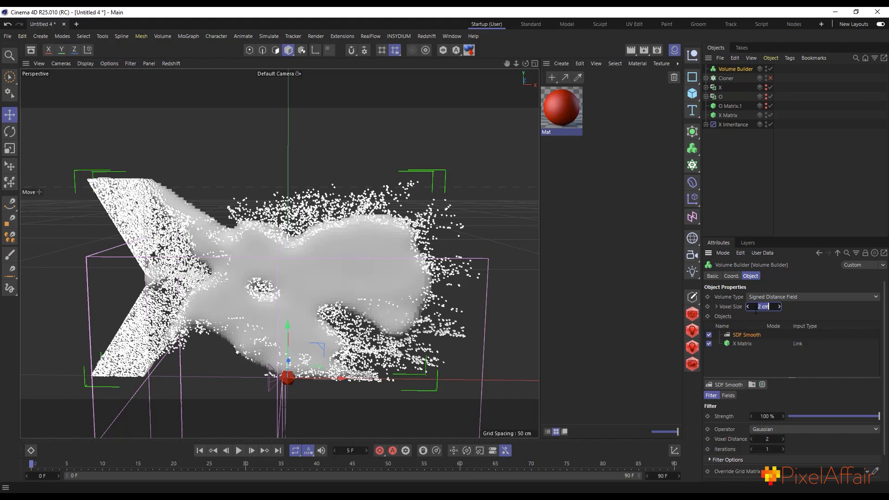
{"action": "key", "text": "Return"}
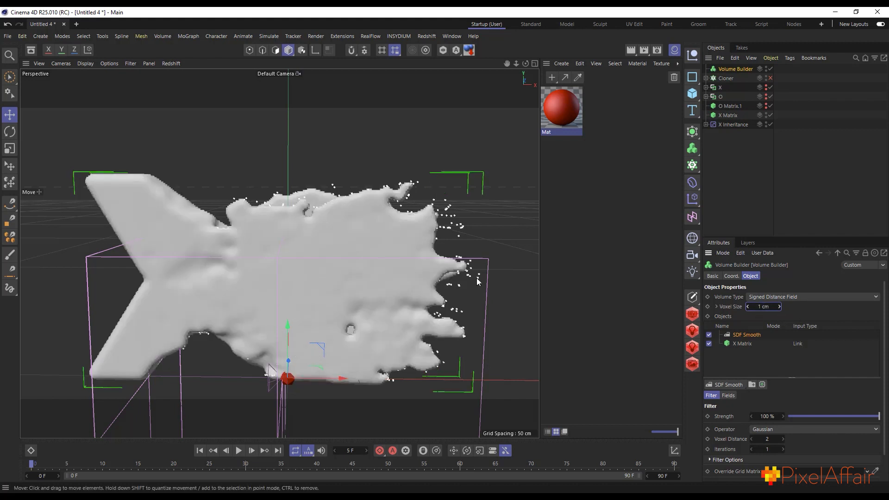
{"action": "scroll", "coordinate": [300, 262], "scroll_direction": "down", "scroll_amount": 2}
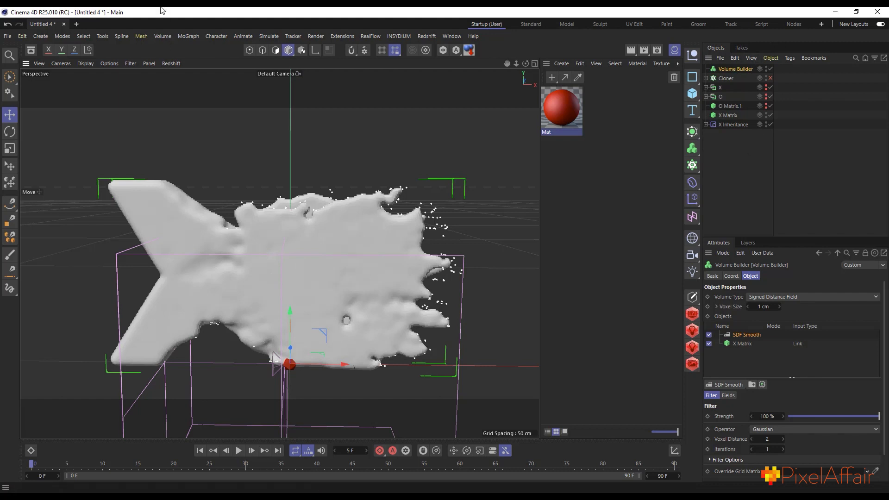
Add a Volume Mesher, make the Volume Builder its child, and render the current view.
{"action": "left_click", "coordinate": [161, 37]}
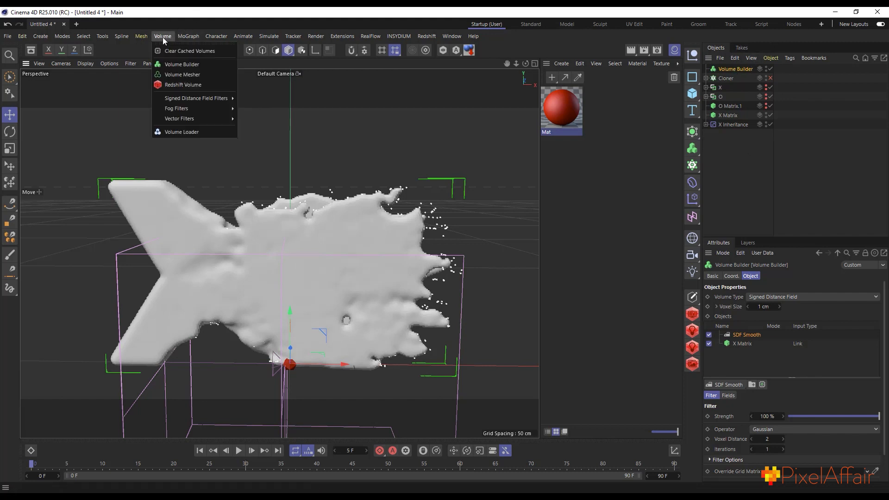
{"action": "left_click", "coordinate": [170, 75]}
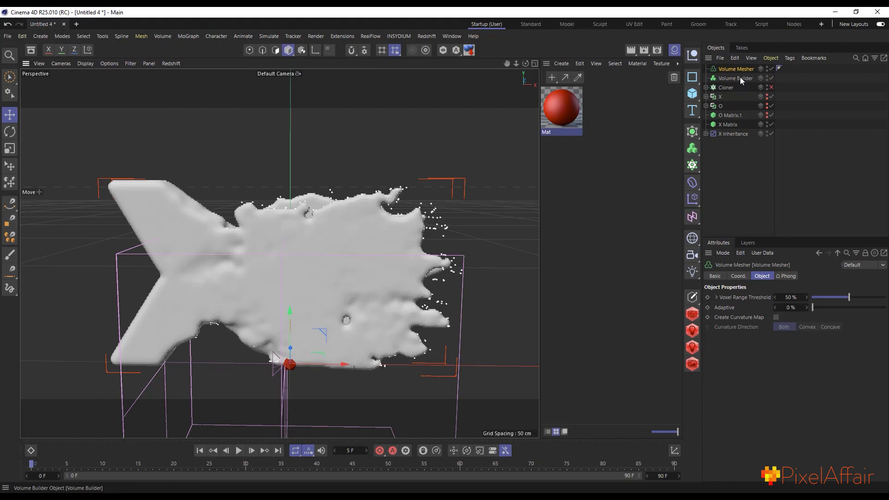
{"action": "left_click_drag", "start_coordinate": [739, 78], "coordinate": [749, 70]}
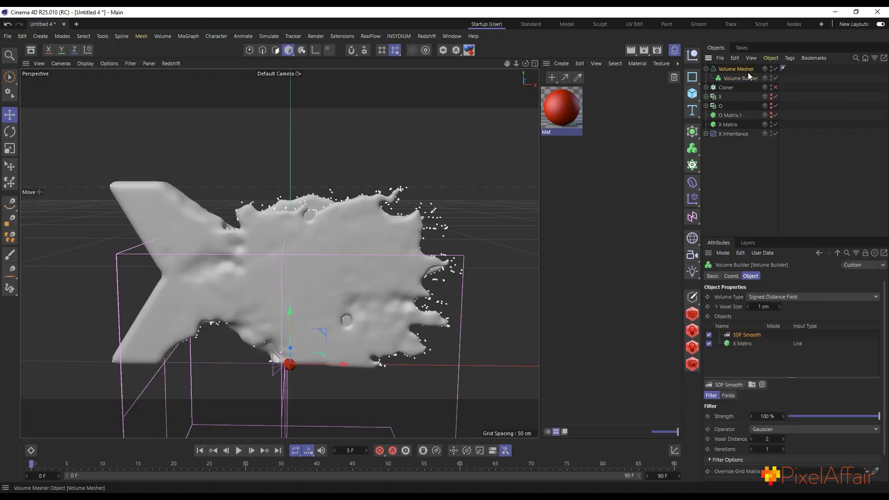
{"action": "left_click", "coordinate": [748, 73]}
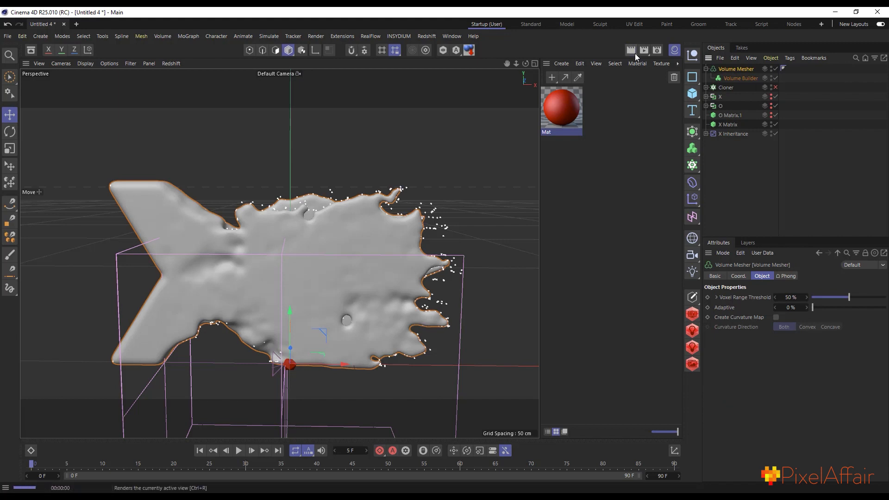
{"action": "left_click", "coordinate": [635, 54]}
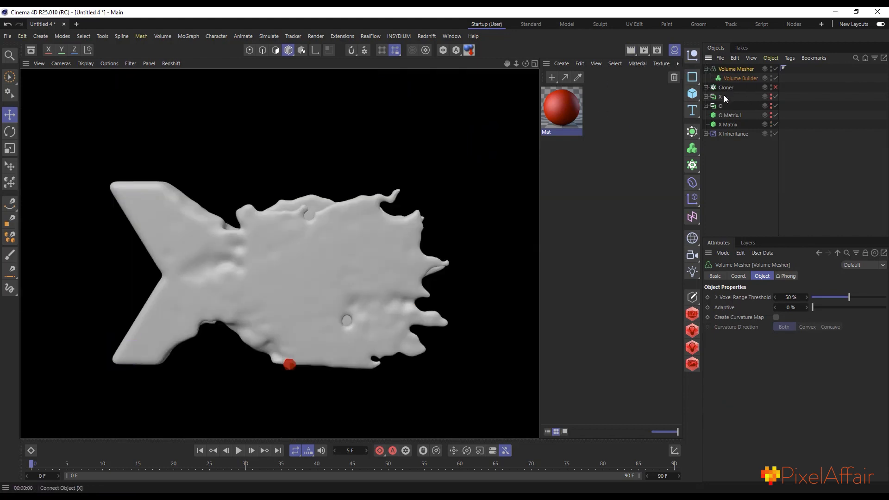
Move the Linear Field of X Inheritance along negative X until the mesh morphs into the O.
{"action": "left_click", "coordinate": [706, 134]}
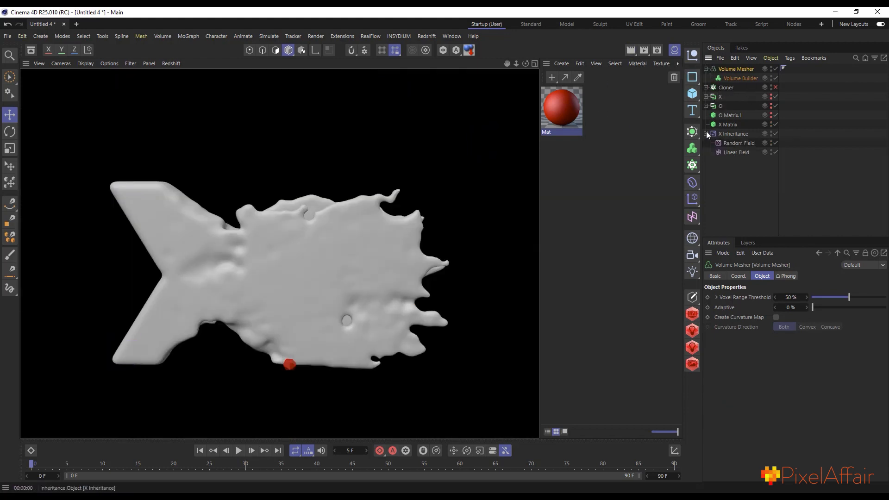
{"action": "left_click", "coordinate": [727, 153]}
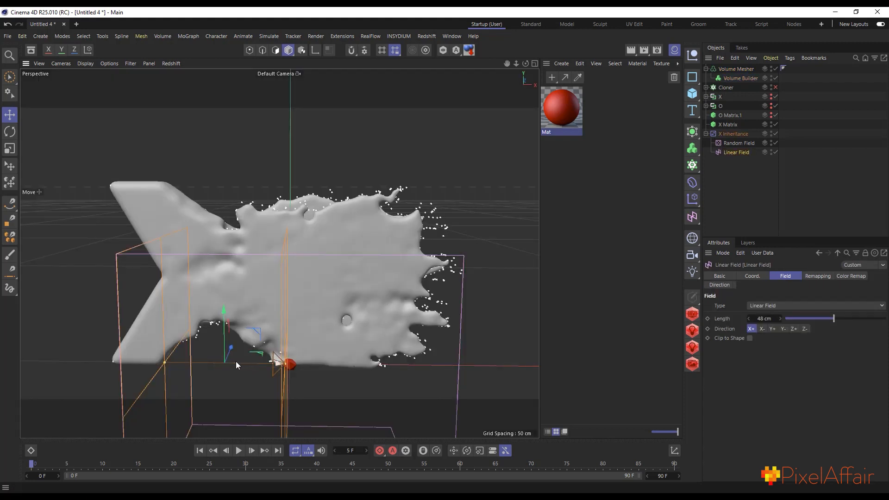
{"action": "left_click_drag", "start_coordinate": [236, 362], "coordinate": [84, 377]}
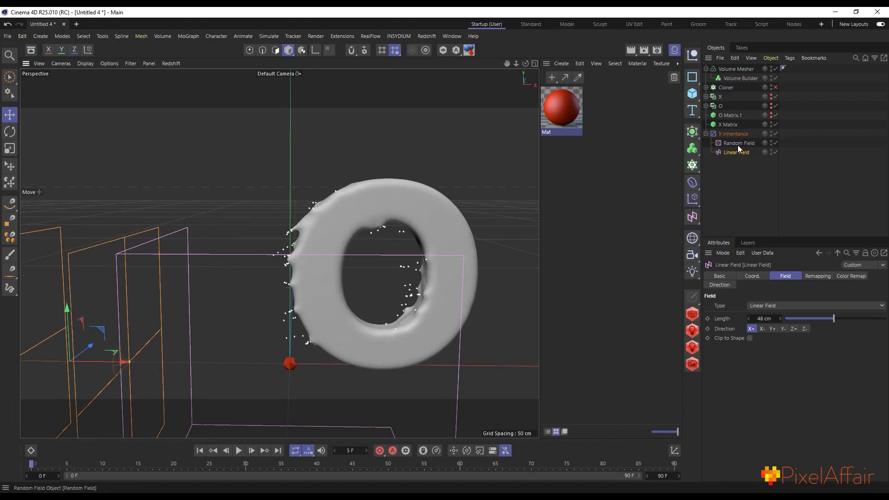
Set the point count of both O Matrix.1 and X Matrix to 10000.
{"action": "left_click", "coordinate": [735, 125]}
{"action": "left_click", "coordinate": [737, 115], "text": "ctrl"}
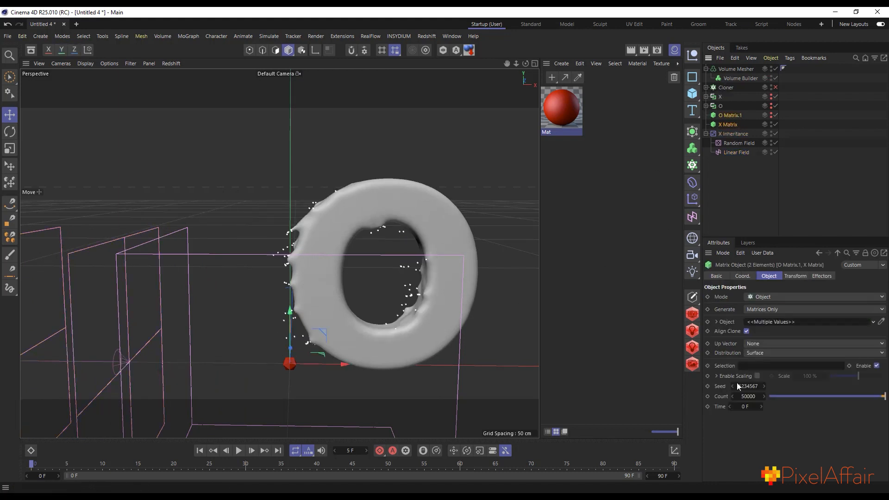
{"action": "double_click", "coordinate": [745, 395]}
{"action": "type", "text": "10000"}
{"action": "key", "text": "Return"}
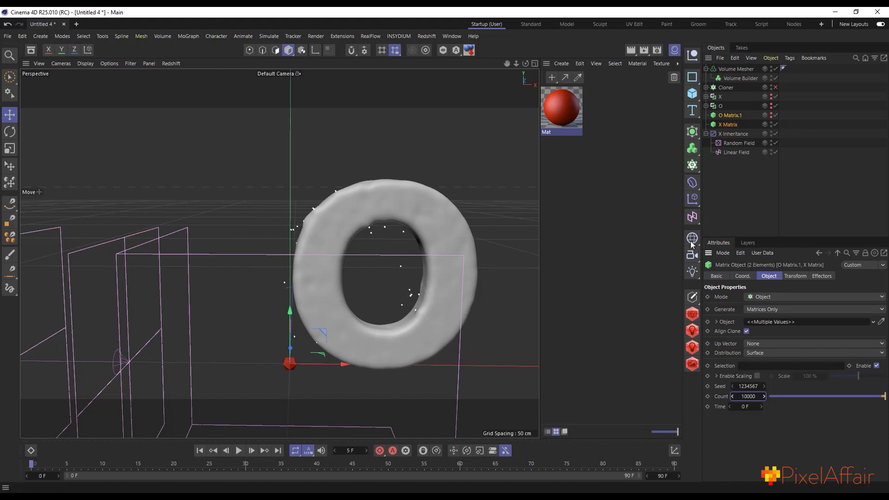
Move the Linear Field about 118 cm along positive X and set the Volume Builder's voxel size to 2 cm.
{"action": "left_click", "coordinate": [734, 152]}
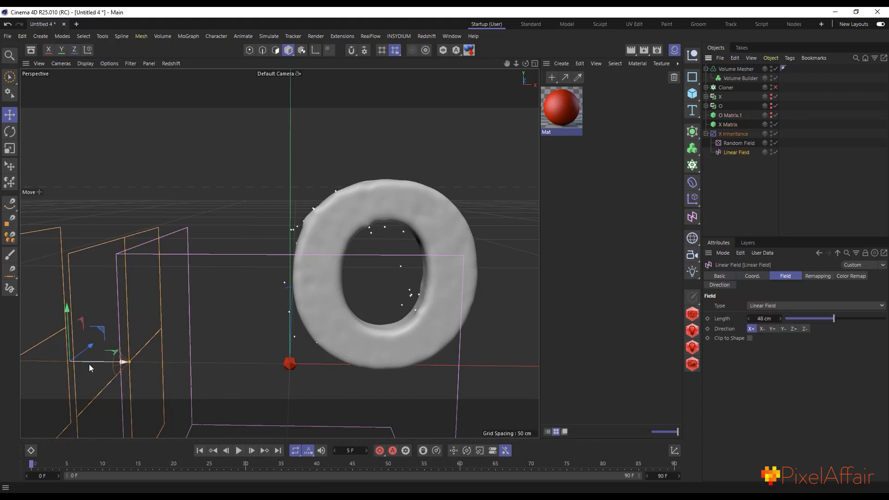
{"action": "left_click_drag", "start_coordinate": [98, 364], "coordinate": [267, 359]}
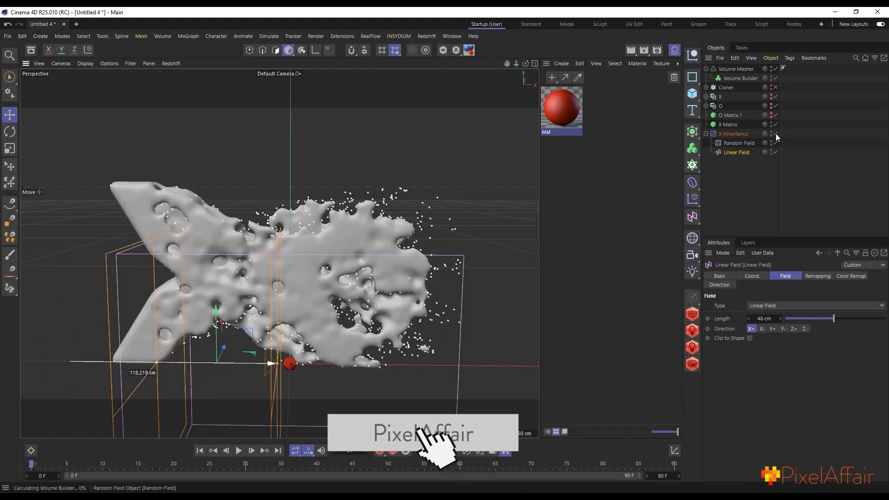
{"action": "left_click", "coordinate": [739, 78]}
{"action": "double_click", "coordinate": [762, 306]}
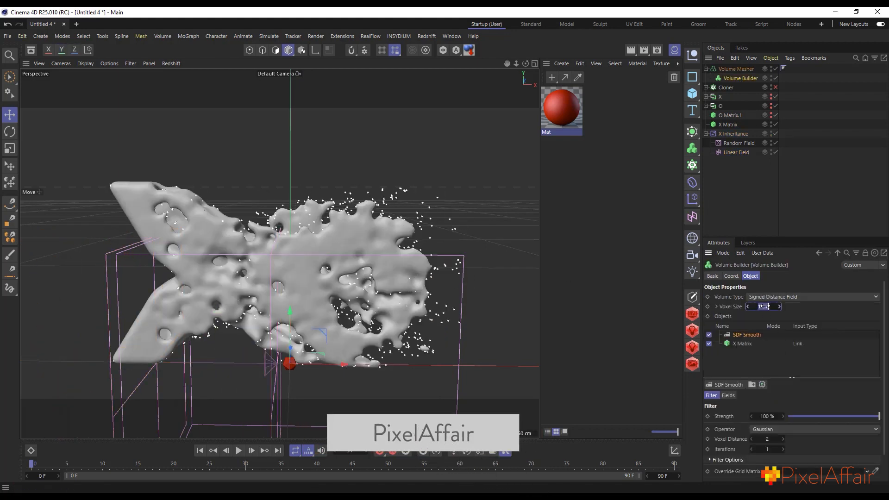
{"action": "type", "text": "2"}
{"action": "key", "text": "Return"}
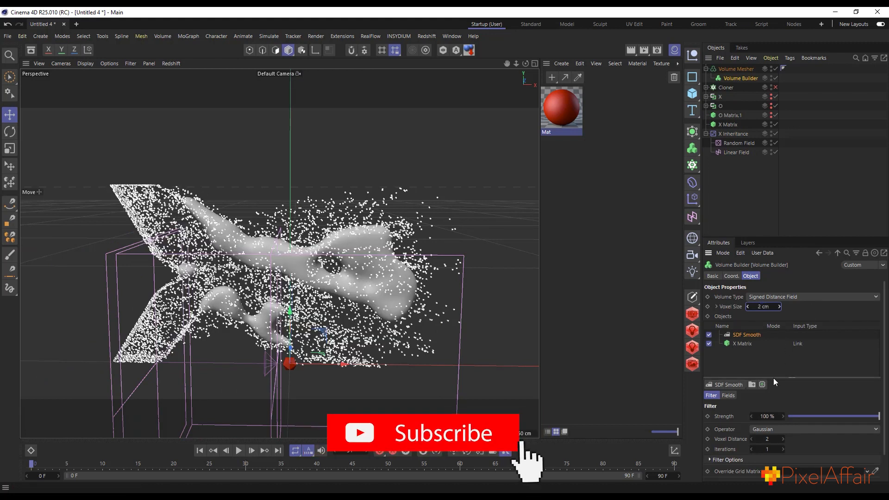
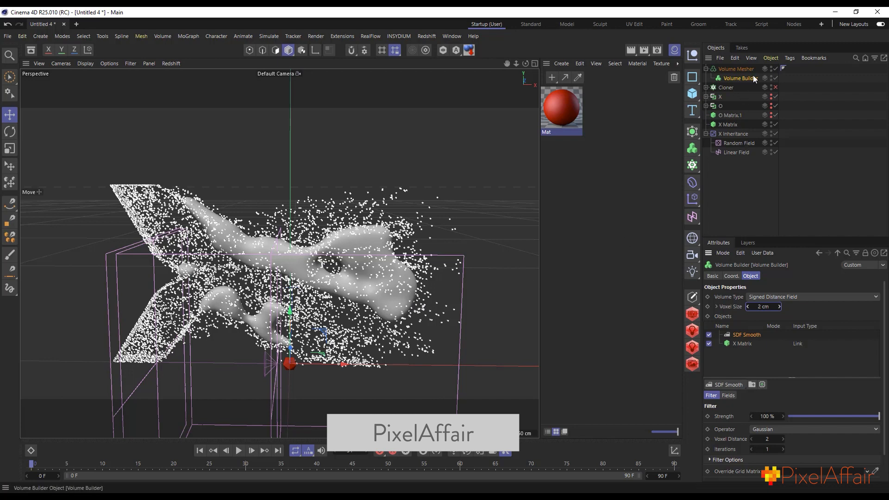
Disable the Volume Mesher, collapse its hierarchy, and hide the material manager to widen the viewport.
{"action": "left_click", "coordinate": [775, 68]}
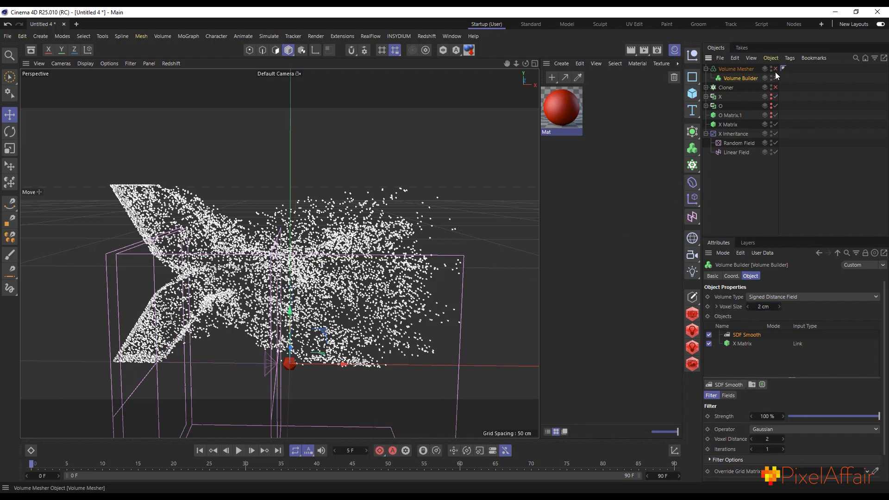
{"action": "left_click", "coordinate": [706, 68]}
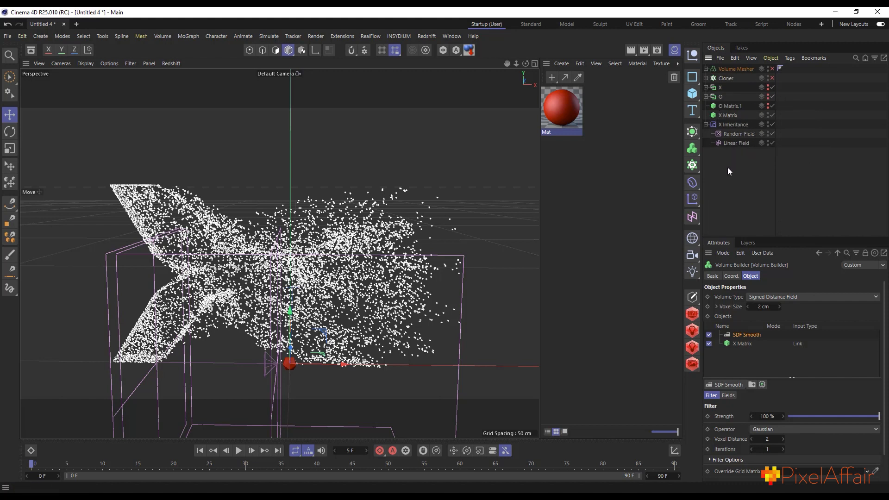
{"action": "left_click", "coordinate": [743, 180]}
{"action": "scroll", "coordinate": [307, 321], "scroll_direction": "up", "scroll_amount": 2}
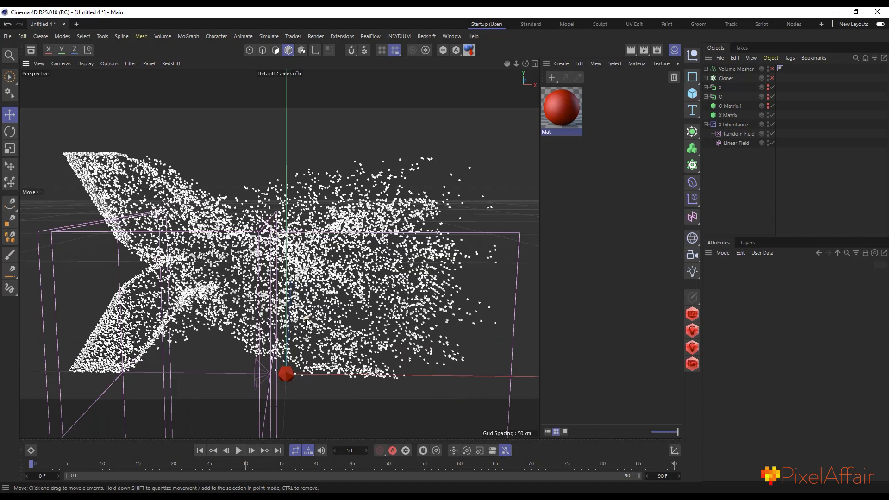
{"action": "scroll", "coordinate": [333, 324], "scroll_direction": "down", "scroll_amount": 1}
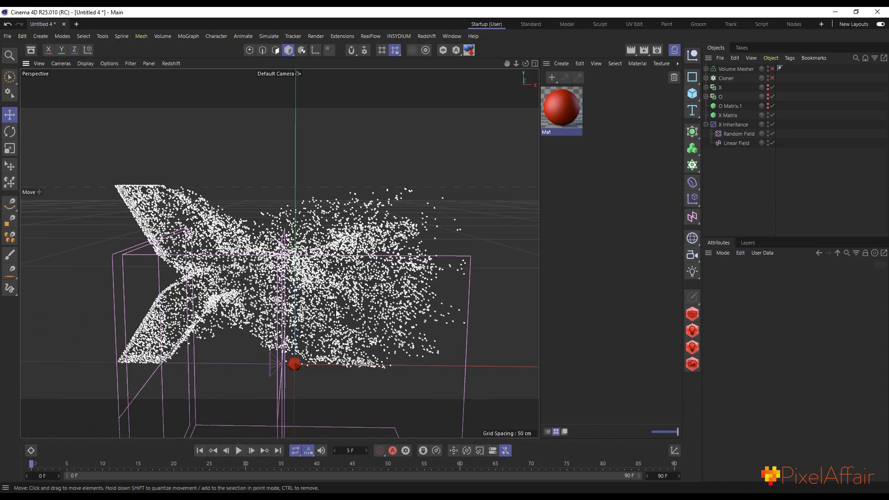
{"action": "left_click", "coordinate": [674, 50]}
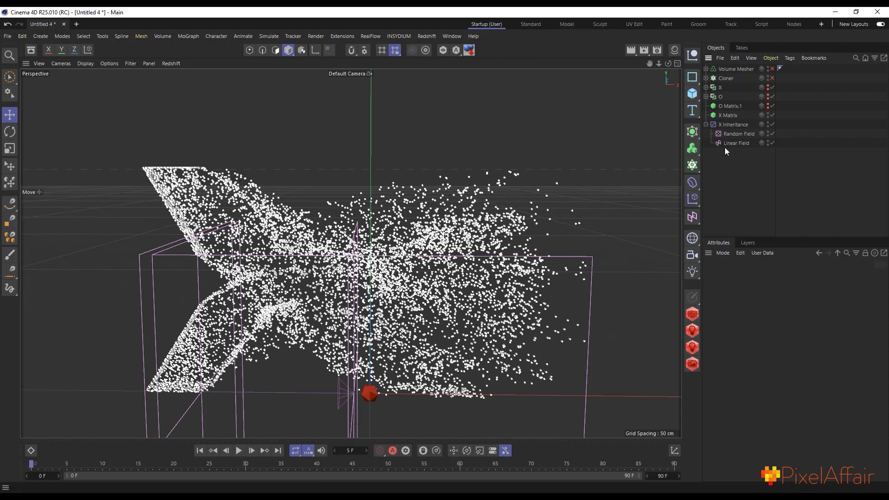
Set the point count of both O Matrix.1 and X Matrix to 50000.
{"action": "left_click", "coordinate": [730, 106], "text": "ctrl"}
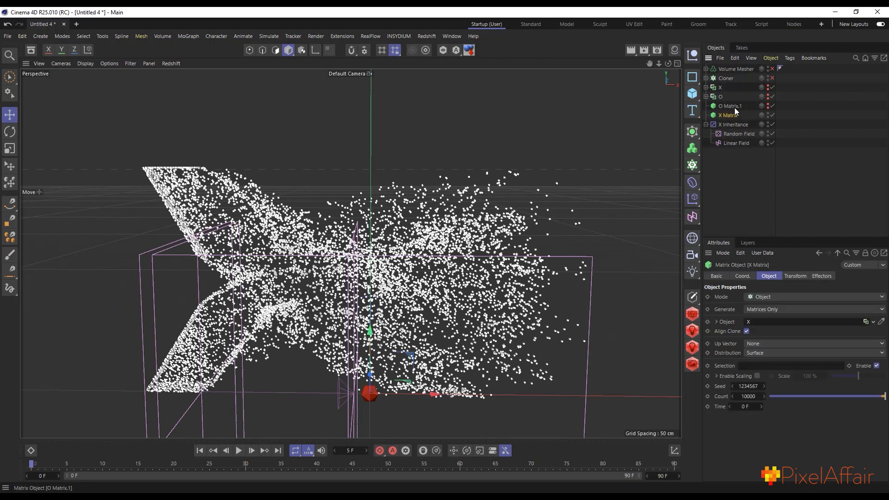
{"action": "double_click", "coordinate": [747, 396]}
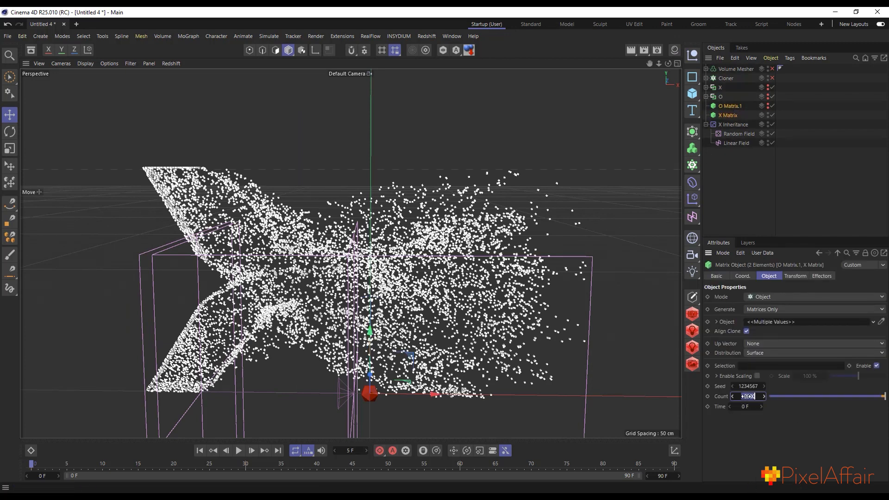
{"action": "left_click", "coordinate": [742, 396]}
{"action": "key", "text": "BackSpace"}
{"action": "type", "text": "5"}
{"action": "key", "text": "Return"}
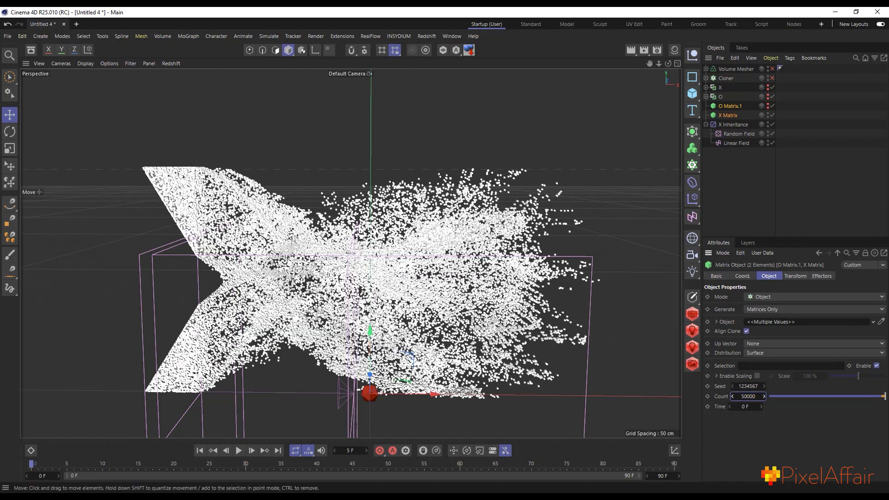
{"action": "scroll", "coordinate": [477, 303], "scroll_direction": "up", "scroll_amount": 2}
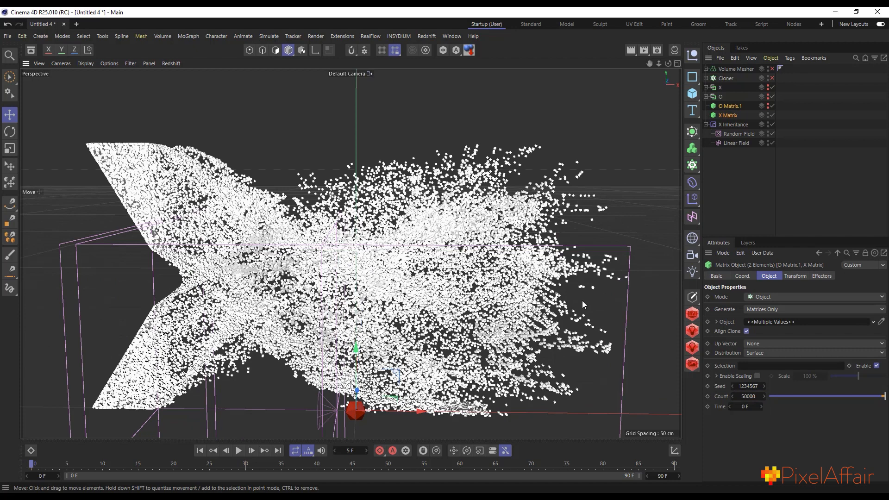
{"action": "scroll", "coordinate": [295, 266], "scroll_direction": "down", "scroll_amount": 1}
{"action": "scroll", "coordinate": [526, 304], "scroll_direction": "up", "scroll_amount": 1}
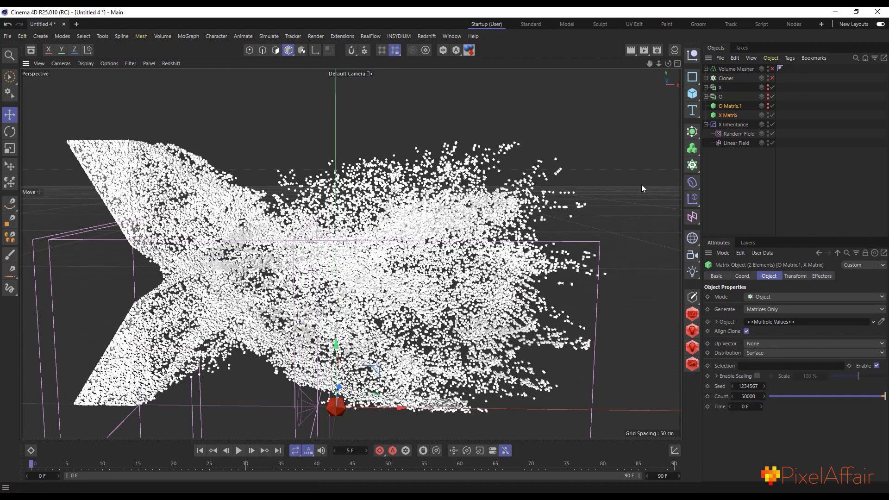
Add a Redshift Object tag to X Matrix and set its particle mode to Point Instances.
{"action": "left_click", "coordinate": [729, 116]}
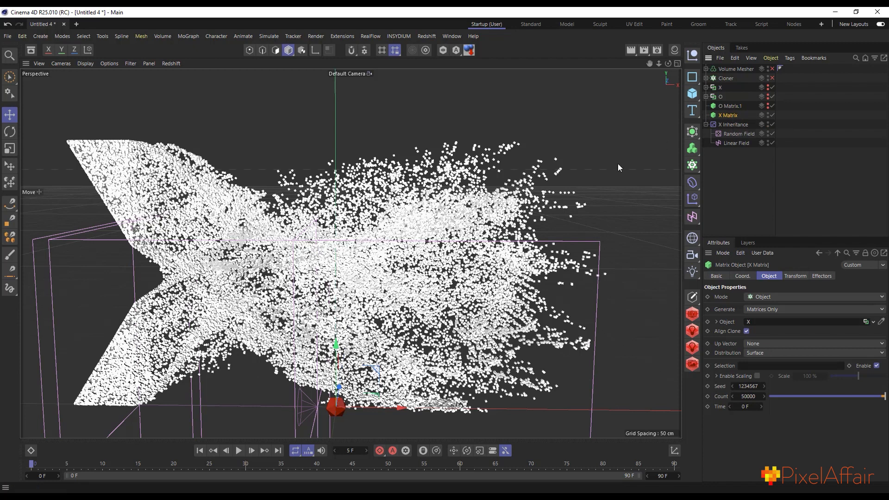
{"action": "right_click", "coordinate": [727, 115]}
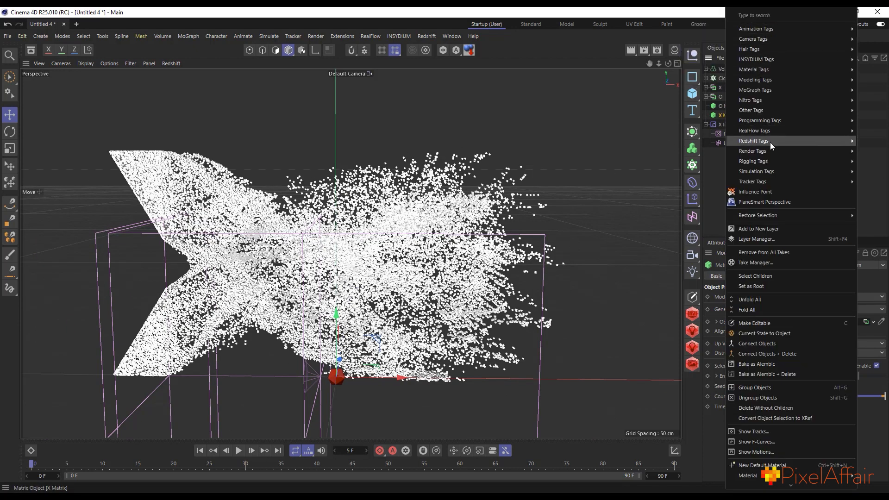
{"action": "mouse_move", "coordinate": [768, 178]}
{"action": "mouse_move", "coordinate": [767, 141]}
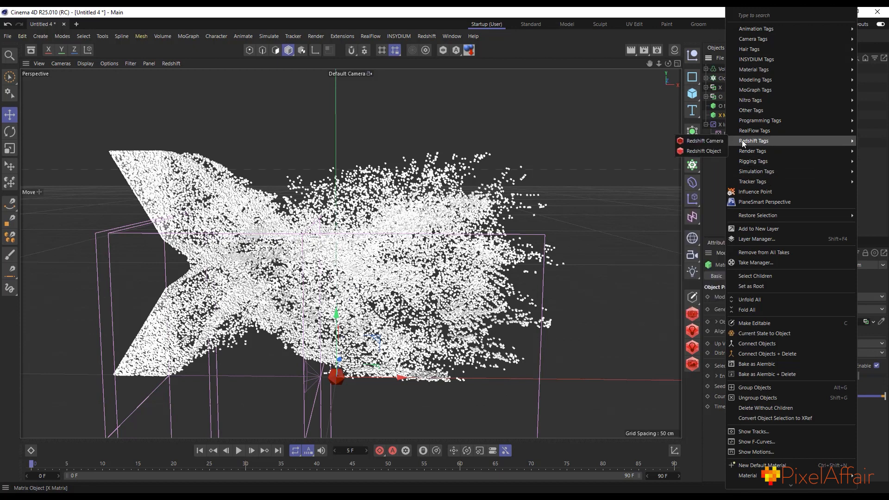
{"action": "left_click", "coordinate": [704, 152]}
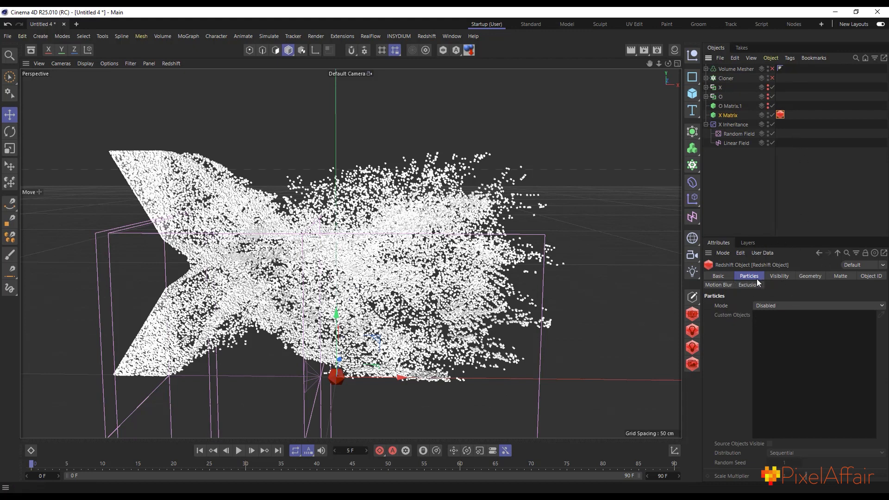
{"action": "left_click", "coordinate": [776, 306]}
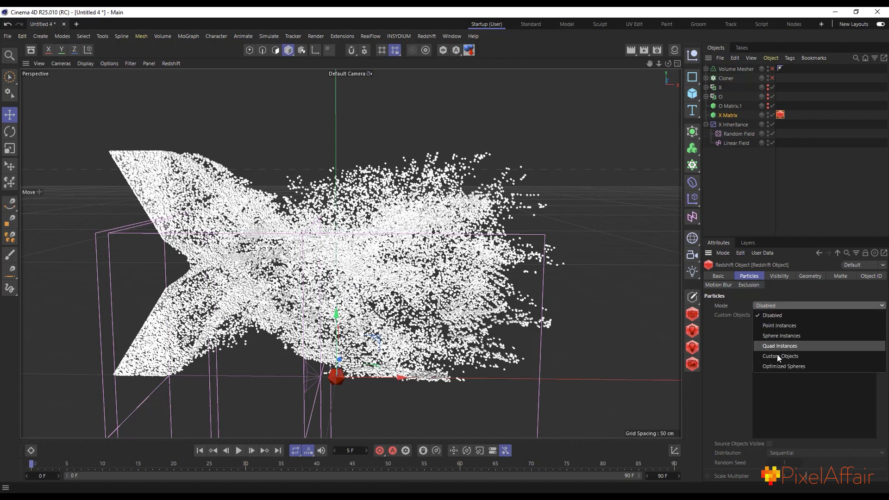
{"action": "left_click", "coordinate": [782, 325]}
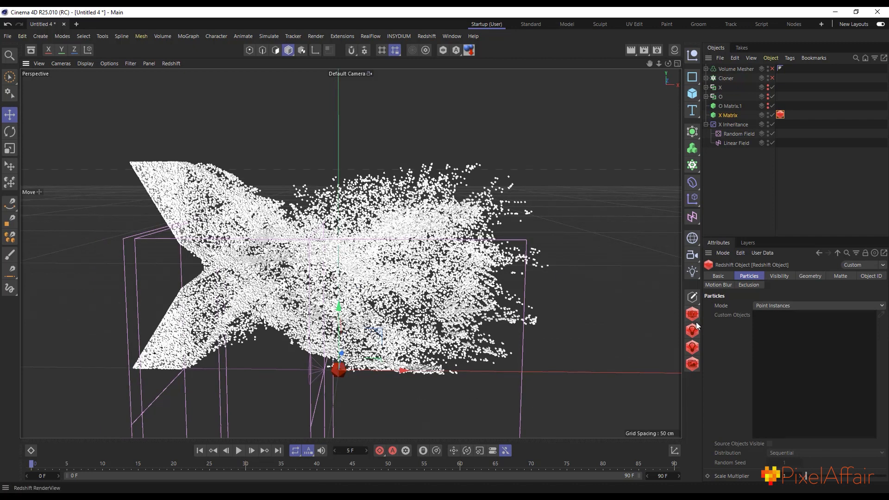
Start a live render of the point cloud in the Redshift RenderView and examine the particles up close.
{"action": "left_click", "coordinate": [691, 315]}
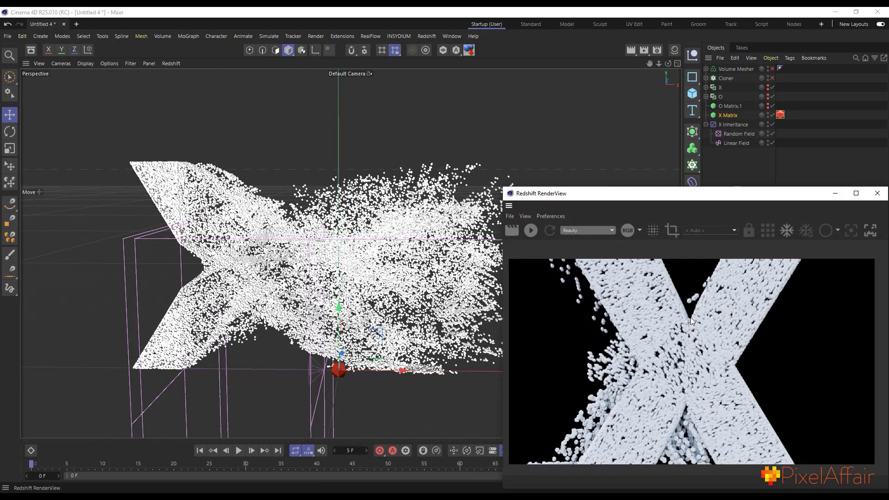
{"action": "left_click", "coordinate": [530, 230]}
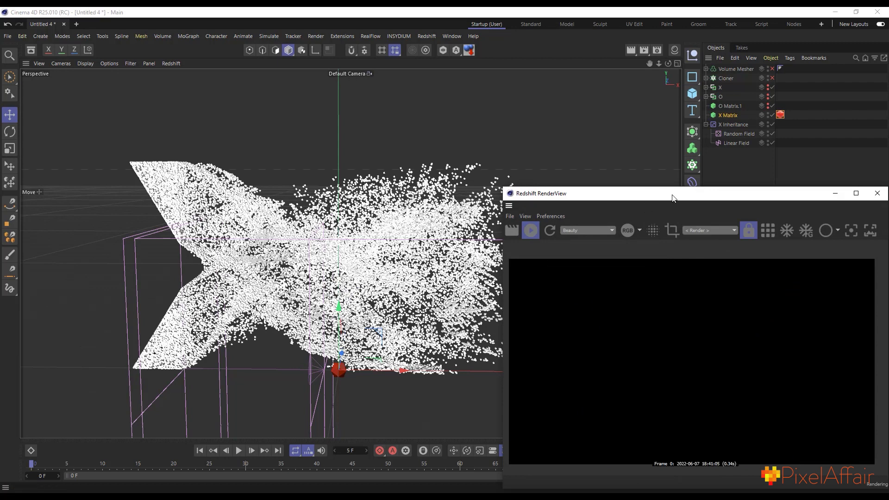
{"action": "left_click_drag", "start_coordinate": [660, 200], "coordinate": [576, 152]}
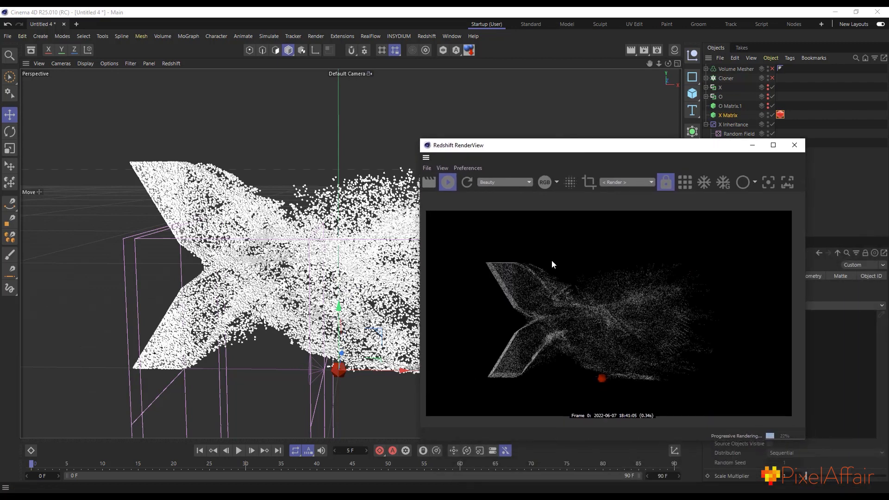
{"action": "scroll", "coordinate": [304, 247], "scroll_direction": "up", "scroll_amount": 3}
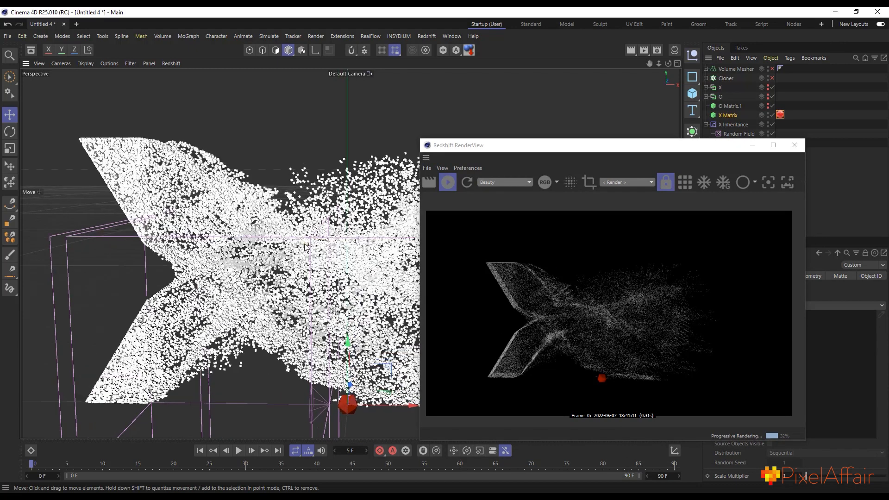
{"action": "scroll", "coordinate": [304, 247], "scroll_direction": "up", "scroll_amount": 5}
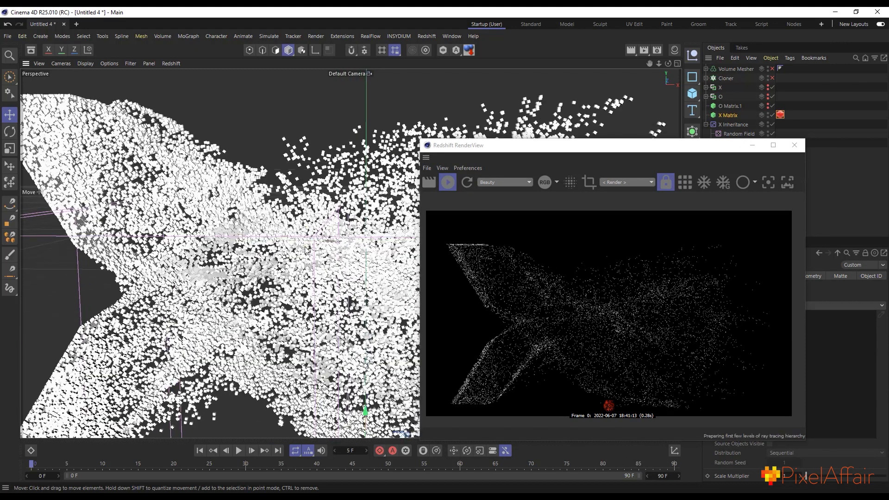
{"action": "left_click_drag", "start_coordinate": [620, 148], "coordinate": [456, 125]}
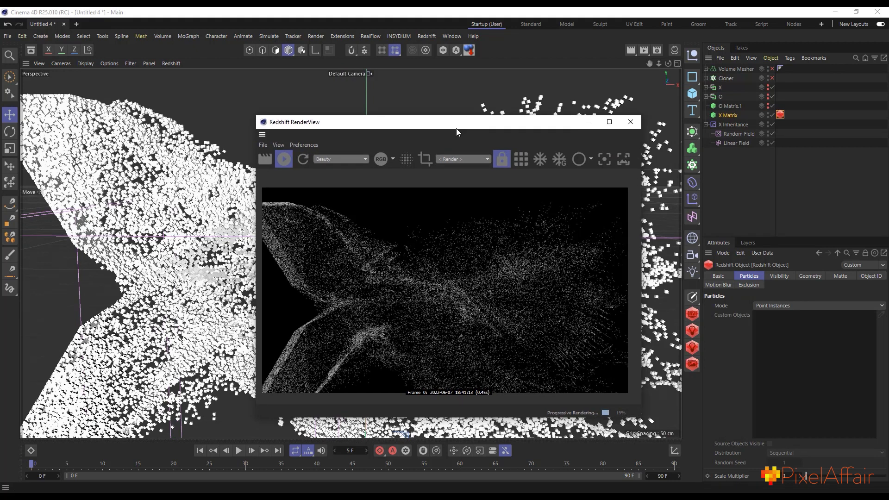
Change the Redshift Object tag's particle mode to Sphere Instances and inspect the rendered spheres up close.
{"action": "left_click", "coordinate": [796, 304]}
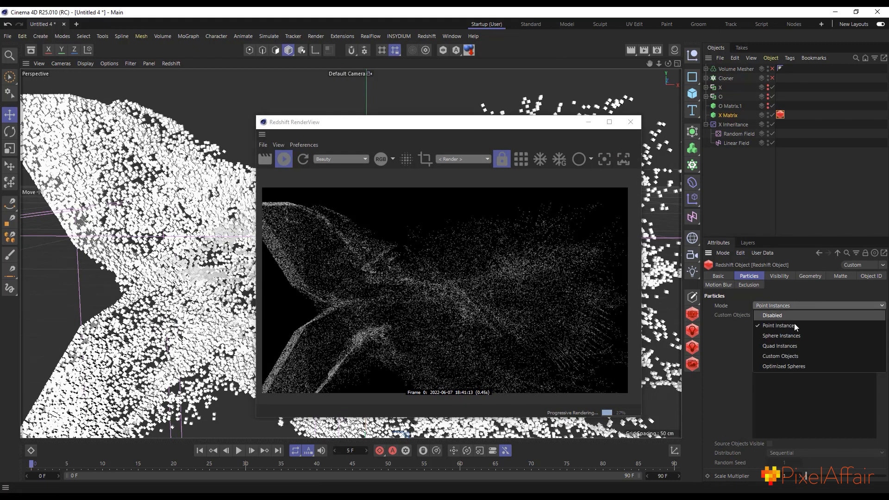
{"action": "left_click", "coordinate": [785, 339]}
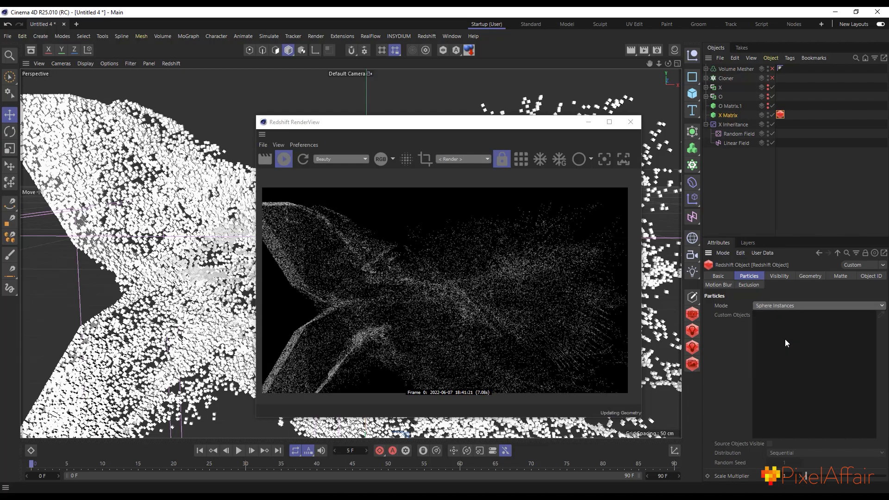
{"action": "scroll", "coordinate": [174, 181], "scroll_direction": "up", "scroll_amount": 5}
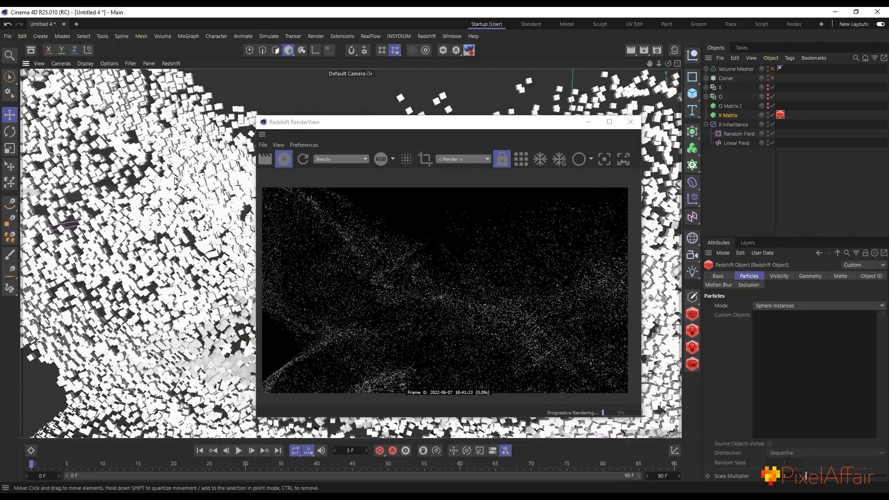
{"action": "scroll", "coordinate": [175, 181], "scroll_direction": "up", "scroll_amount": 6}
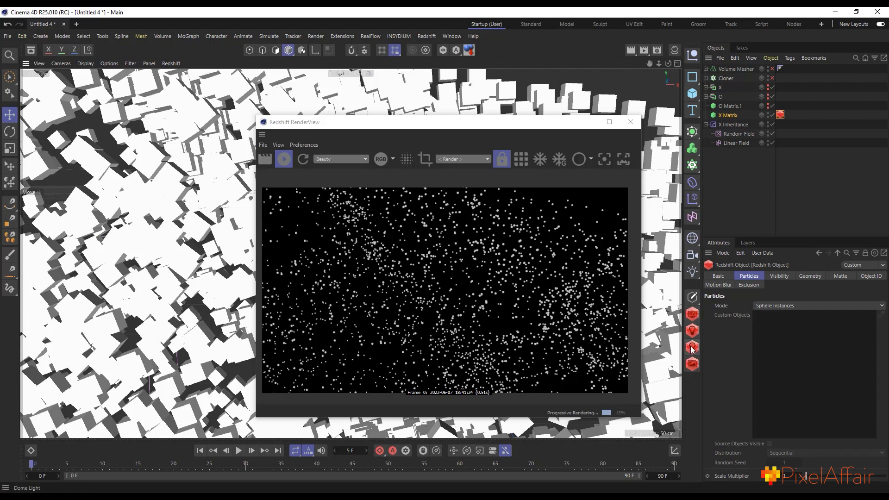
Add a Redshift Dome Light with Town_blurred.png as its texture and turn off its background.
{"action": "left_click", "coordinate": [692, 348]}
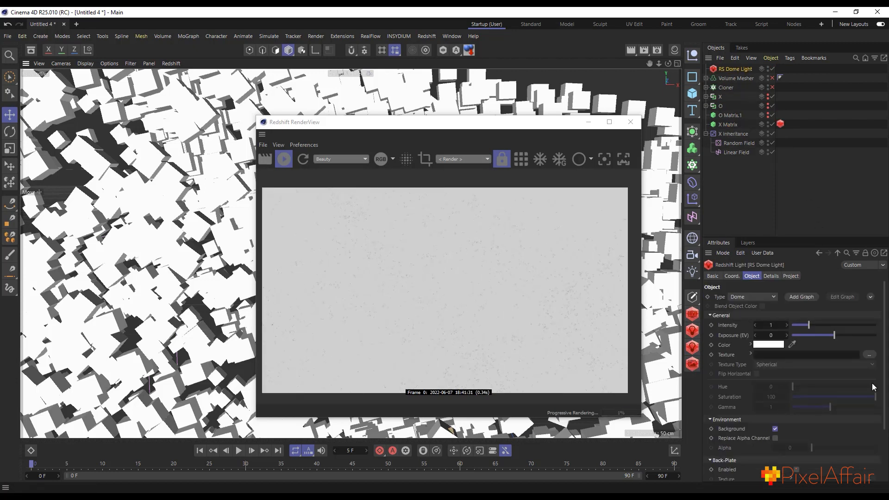
{"action": "left_click", "coordinate": [868, 355]}
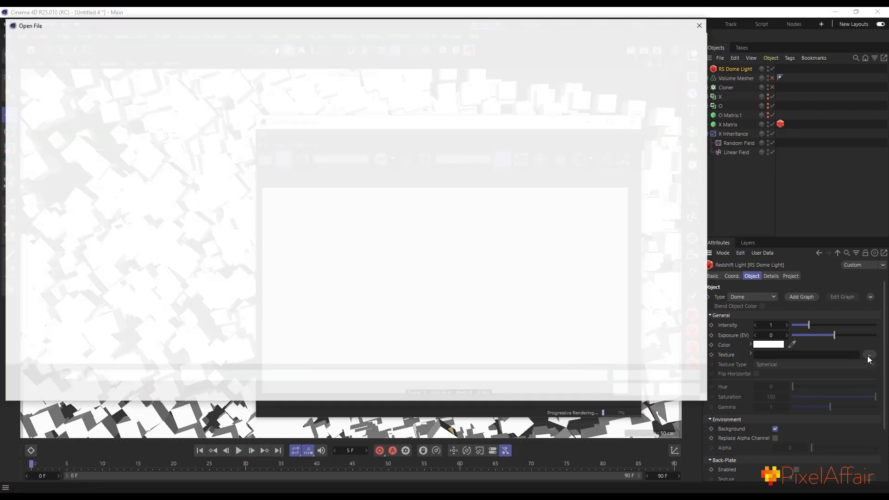
{"action": "double_click", "coordinate": [108, 227]}
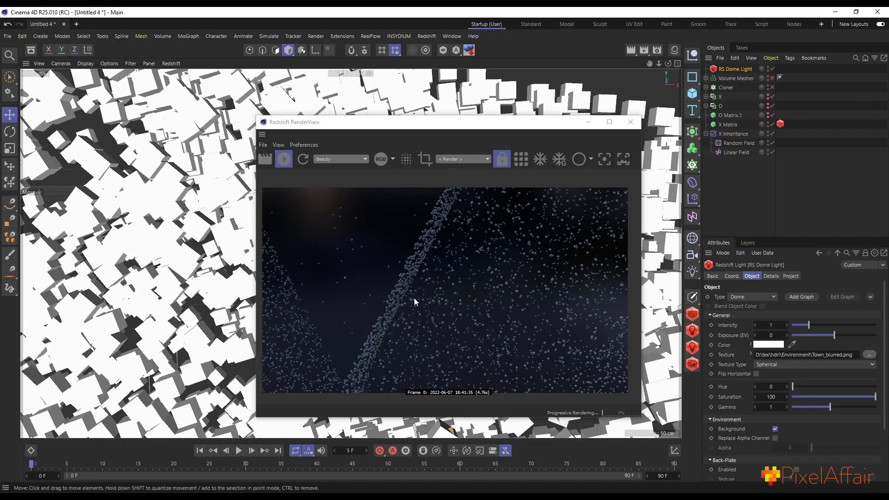
{"action": "left_click", "coordinate": [775, 429]}
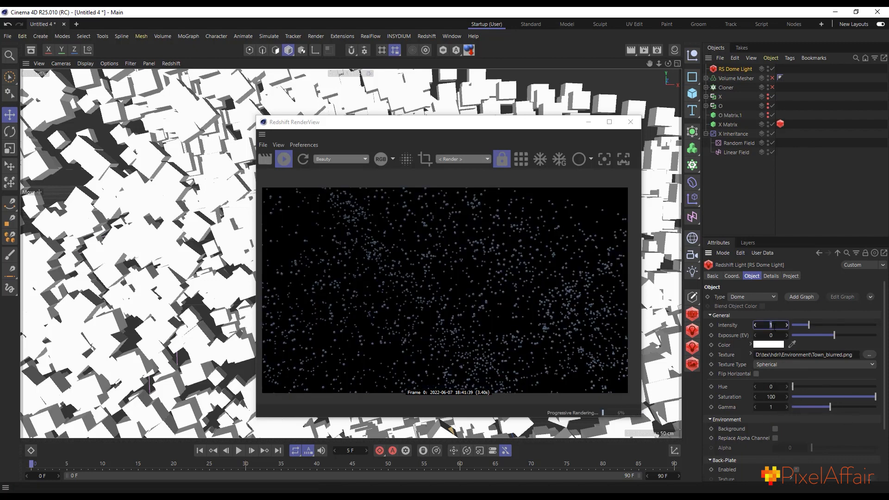
Try an intensity of 8 on the RS Dome Light, check the rendered spheres up close, and lower the intensity to 5.
{"action": "key", "text": "Return"}
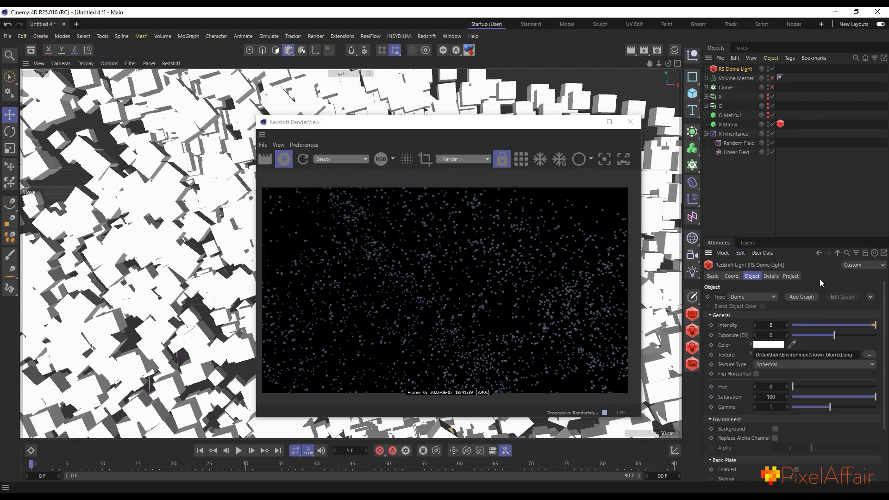
{"action": "scroll", "coordinate": [481, 290], "scroll_direction": "up", "scroll_amount": 2}
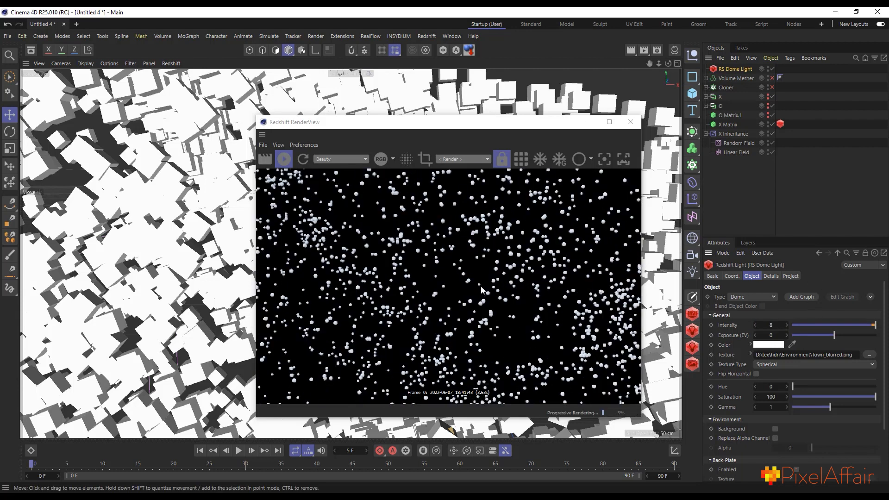
{"action": "left_click", "coordinate": [773, 325]}
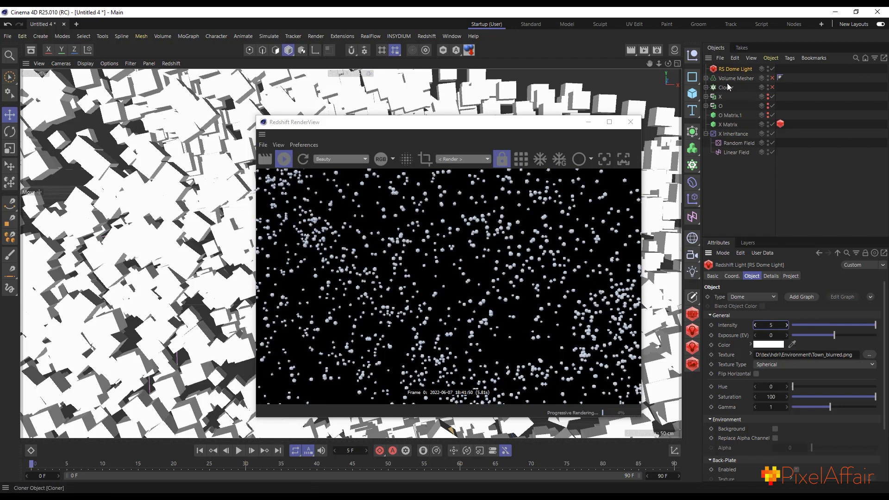
Try Quad Instances as the particle mode of X Matrix's Redshift Object tag, and switch the mode to Custom Objects.
{"action": "left_click", "coordinate": [780, 125]}
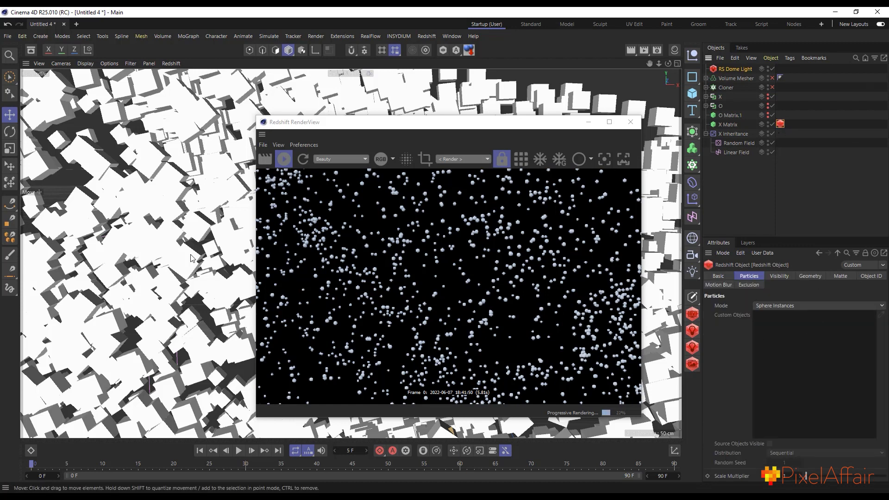
{"action": "left_click", "coordinate": [779, 306]}
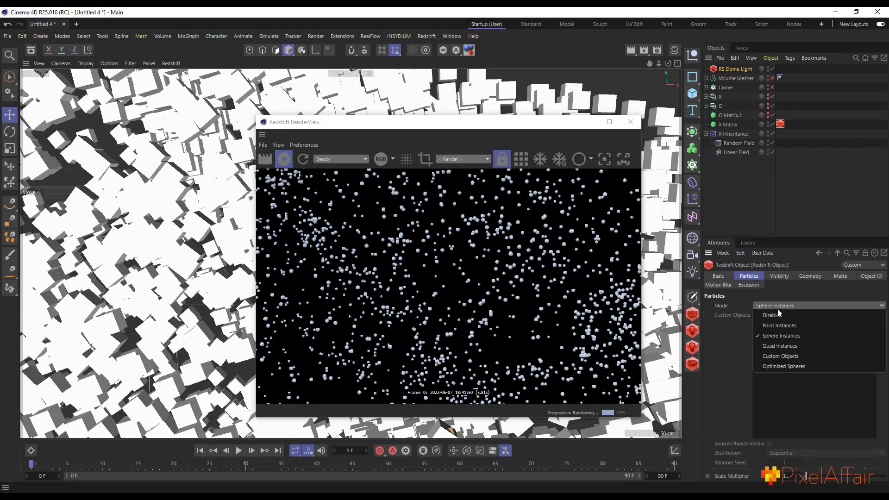
{"action": "left_click", "coordinate": [780, 346]}
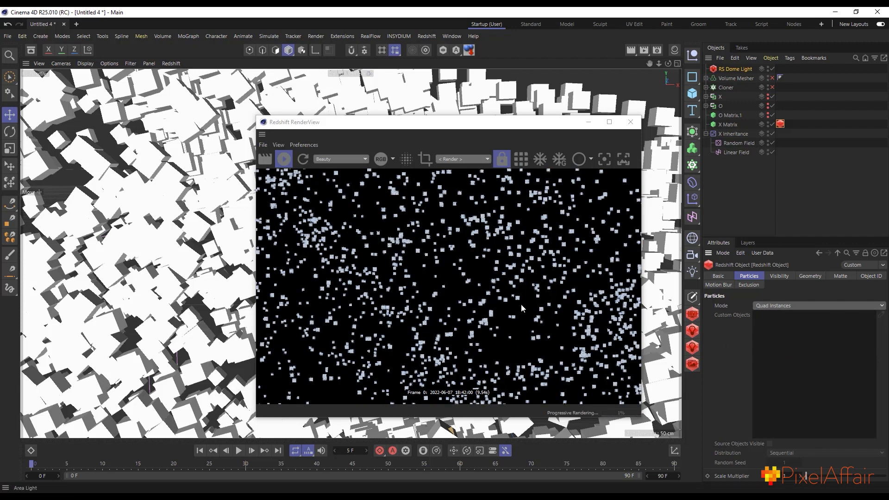
{"action": "left_click", "coordinate": [829, 304]}
{"action": "left_click", "coordinate": [795, 354]}
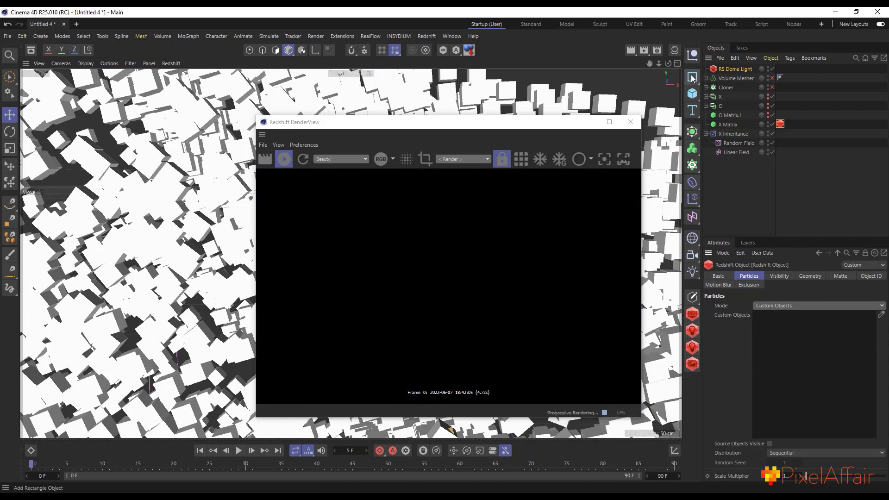
Add a Torus with a 7 cm ring radius, 21 ring segments and a 3 cm pipe radius.
{"action": "left_click", "coordinate": [692, 94]}
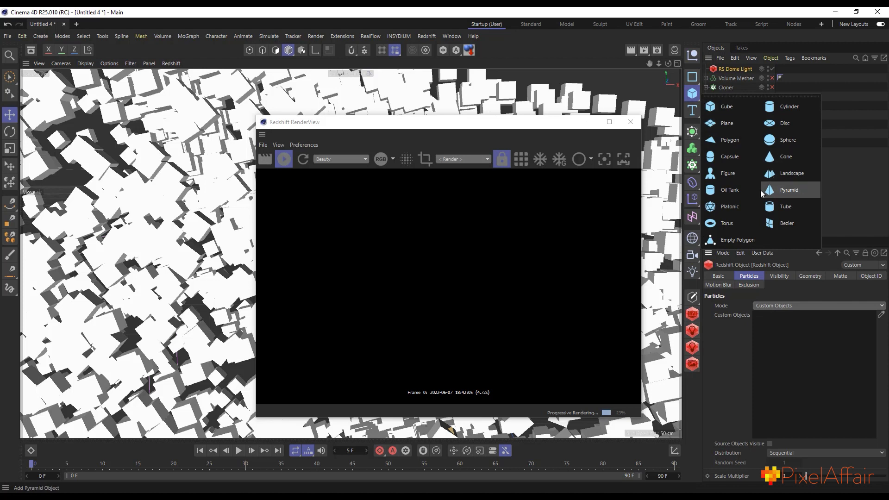
{"action": "left_click", "coordinate": [723, 223]}
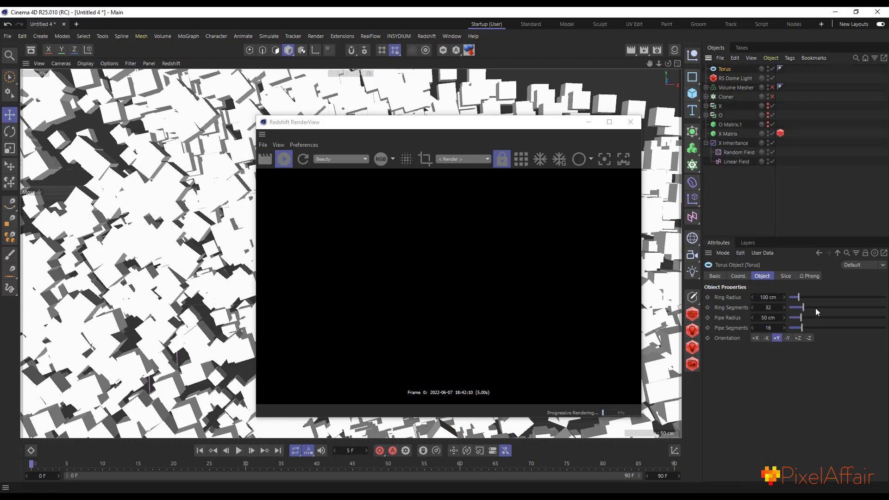
{"action": "left_click", "coordinate": [769, 297]}
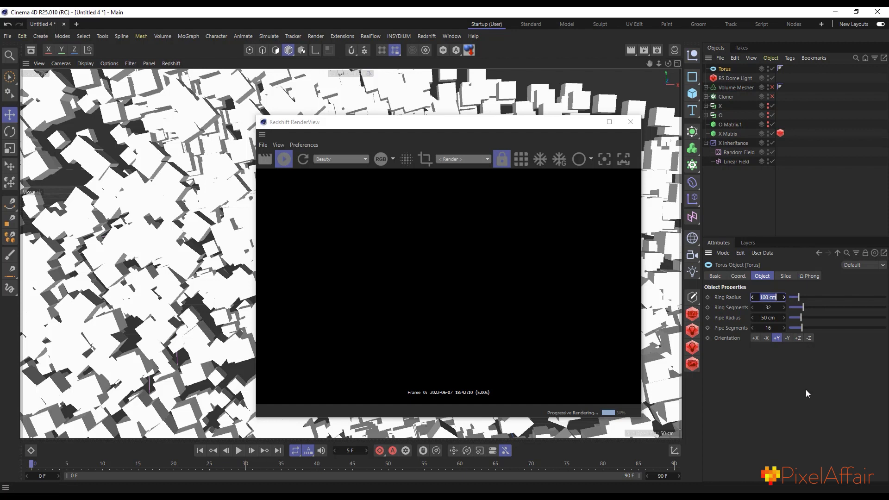
{"action": "type", "text": "7"}
{"action": "key", "text": "Return"}
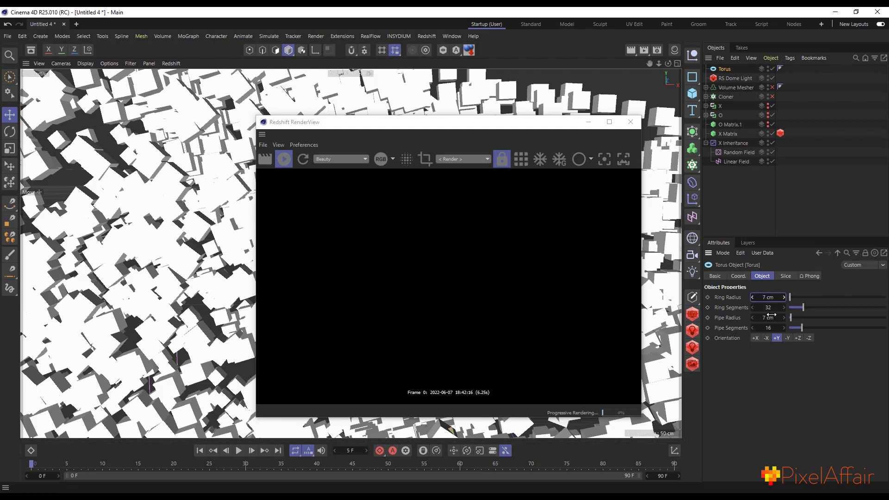
{"action": "left_click_drag", "start_coordinate": [771, 309], "coordinate": [766, 319]}
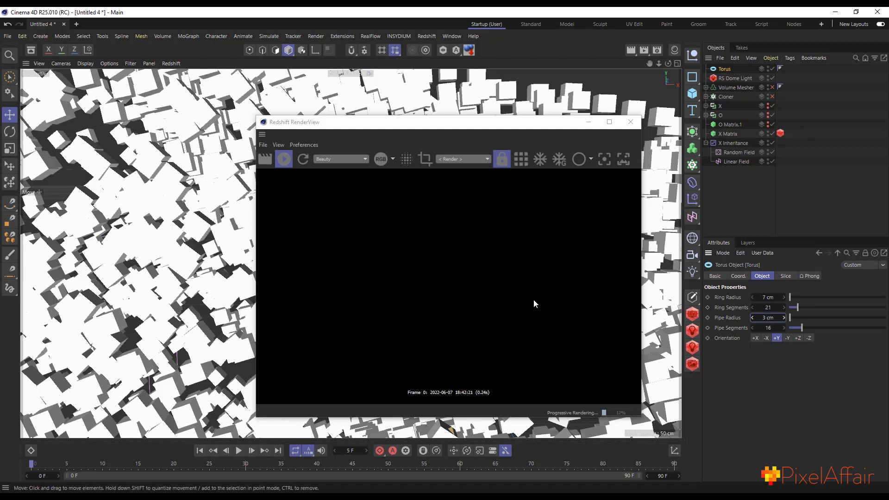
Assign the Torus as a custom object in X Matrix's Redshift Object tag and check the rendered instances from farther away.
{"action": "left_click", "coordinate": [780, 133]}
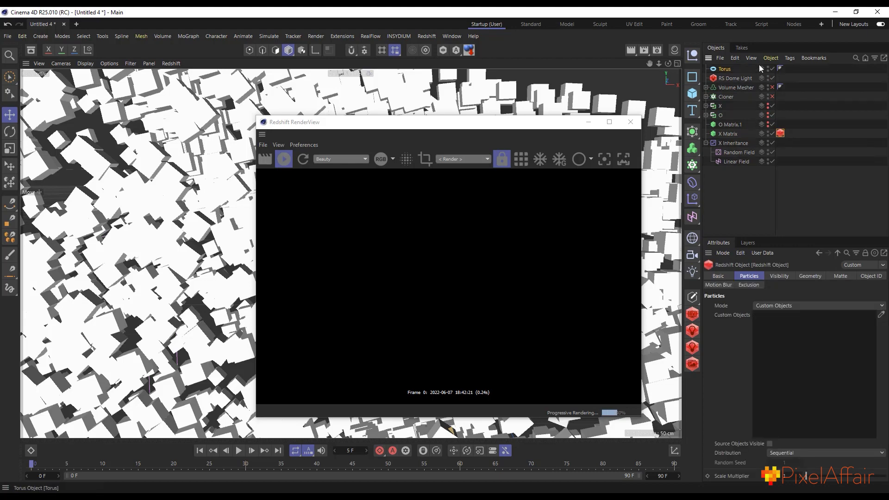
{"action": "left_click_drag", "start_coordinate": [726, 70], "coordinate": [814, 369]}
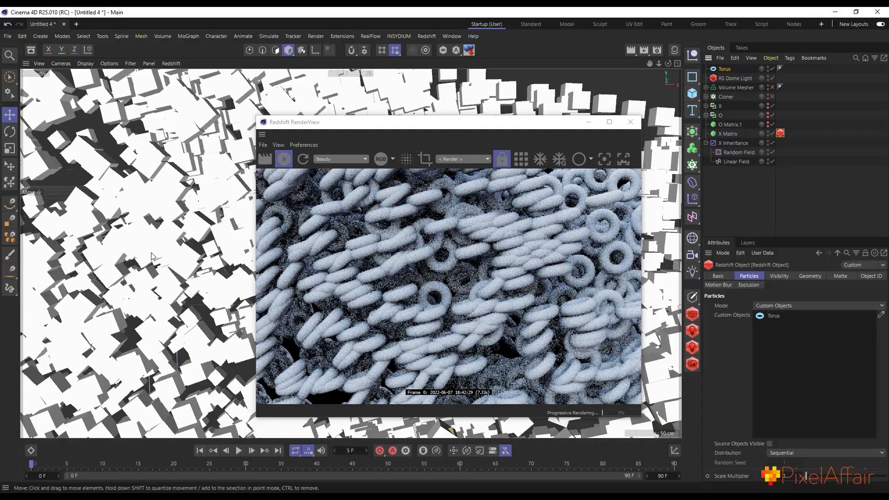
{"action": "scroll", "coordinate": [152, 256], "scroll_direction": "down", "scroll_amount": 10}
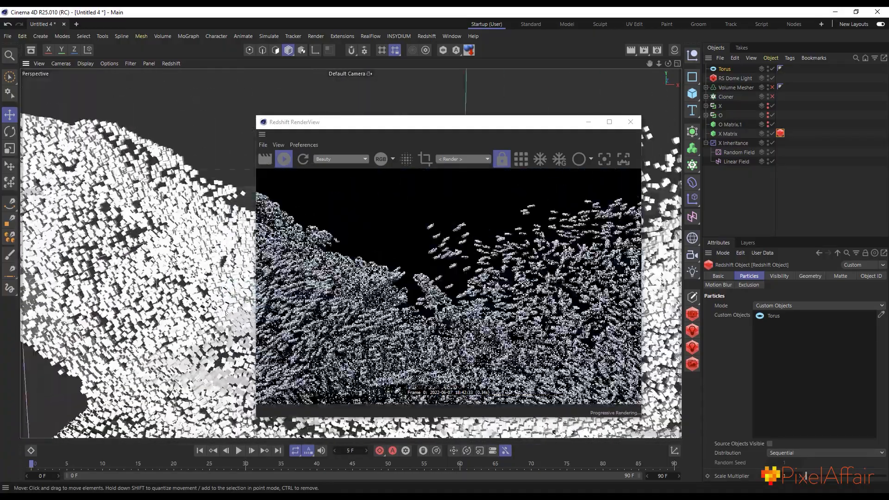
{"action": "scroll", "coordinate": [172, 260], "scroll_direction": "down", "scroll_amount": 1}
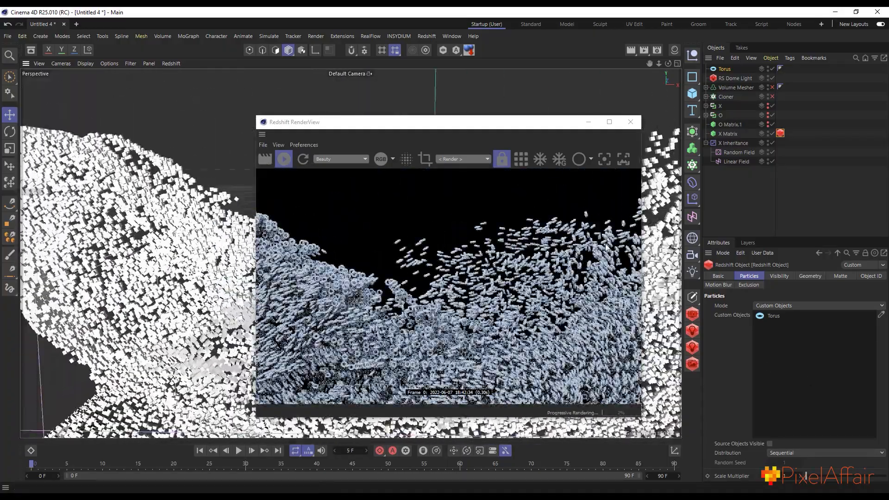
Add a Cube and set its X, Y and Z sizes to 8 cm.
{"action": "left_click", "coordinate": [693, 94]}
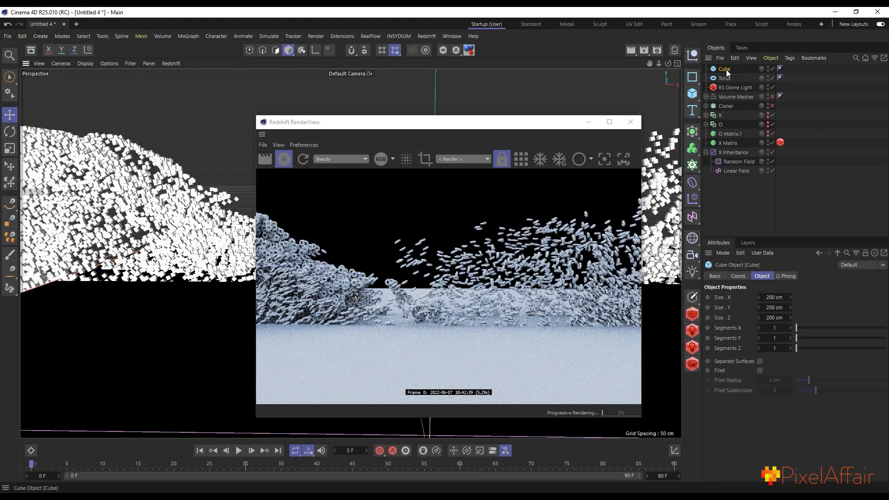
{"action": "double_click", "coordinate": [771, 299]}
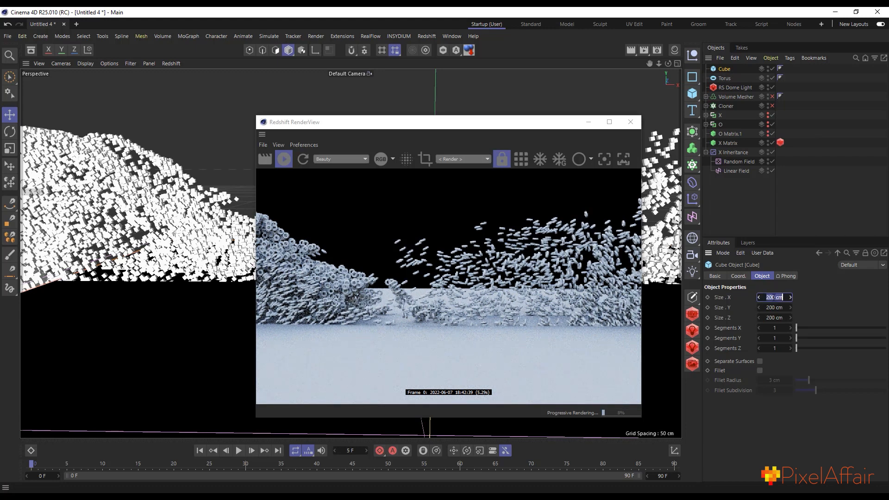
{"action": "type", "text": "8"}
{"action": "double_click", "coordinate": [771, 307]}
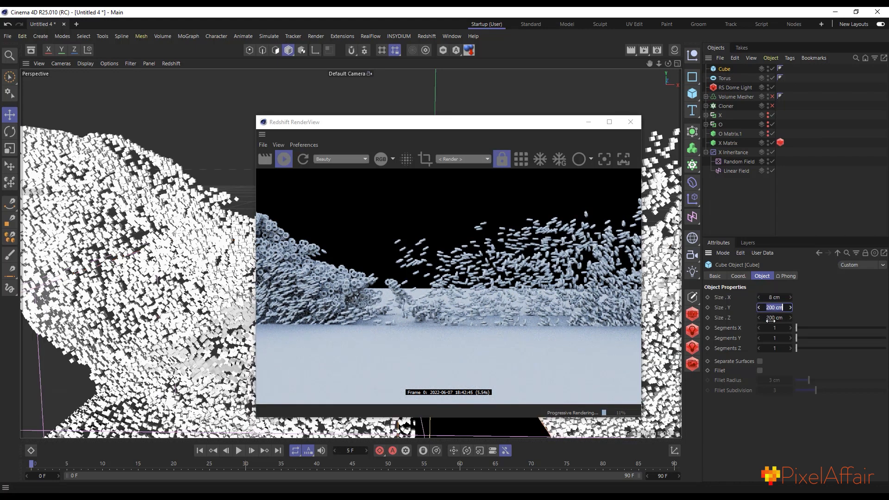
{"action": "type", "text": "8"}
{"action": "double_click", "coordinate": [772, 319]}
{"action": "type", "text": "8"}
{"action": "key", "text": "Return"}
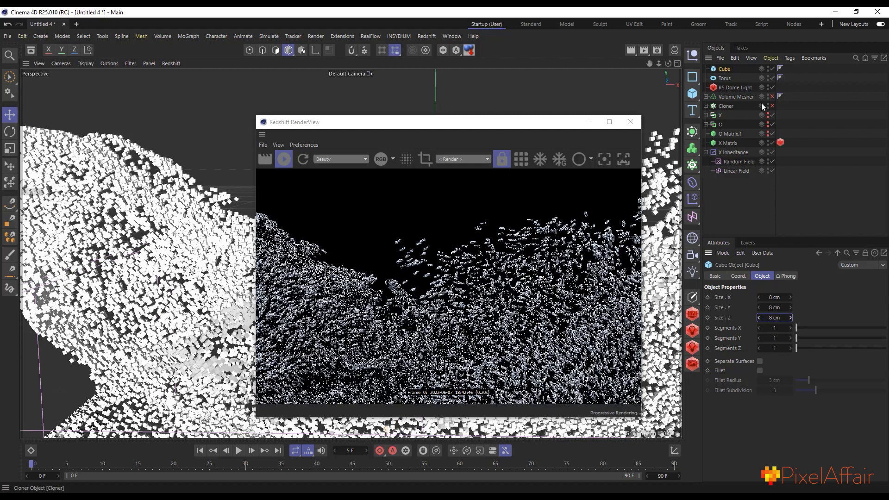
Add the Cube below the Torus in the custom objects of X Matrix's Redshift Object tag.
{"action": "left_click", "coordinate": [735, 88]}
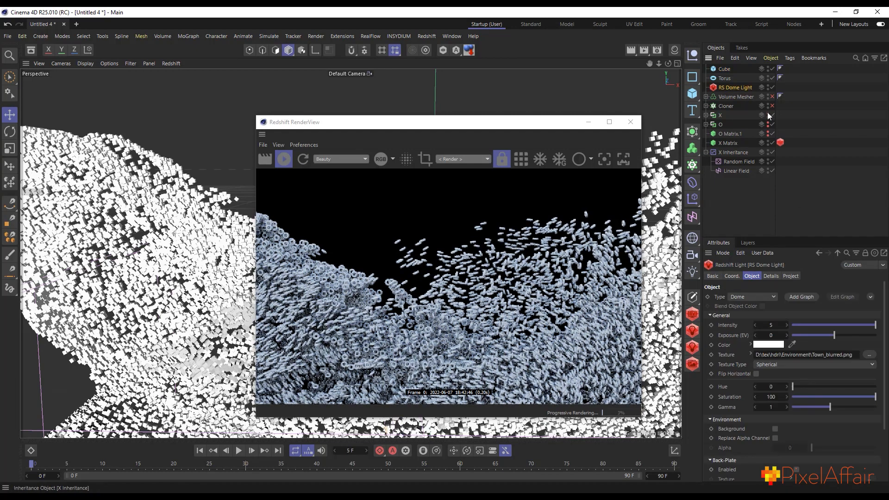
{"action": "left_click", "coordinate": [780, 143]}
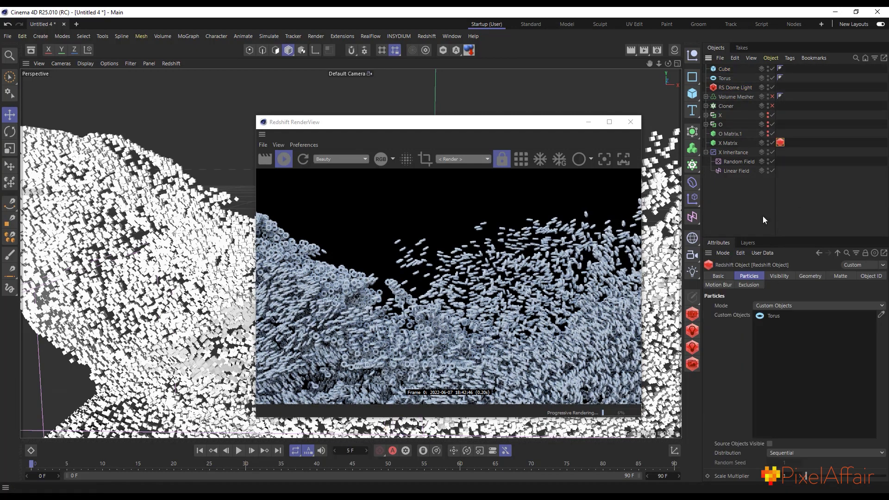
{"action": "left_click_drag", "start_coordinate": [794, 369], "coordinate": [793, 370]}
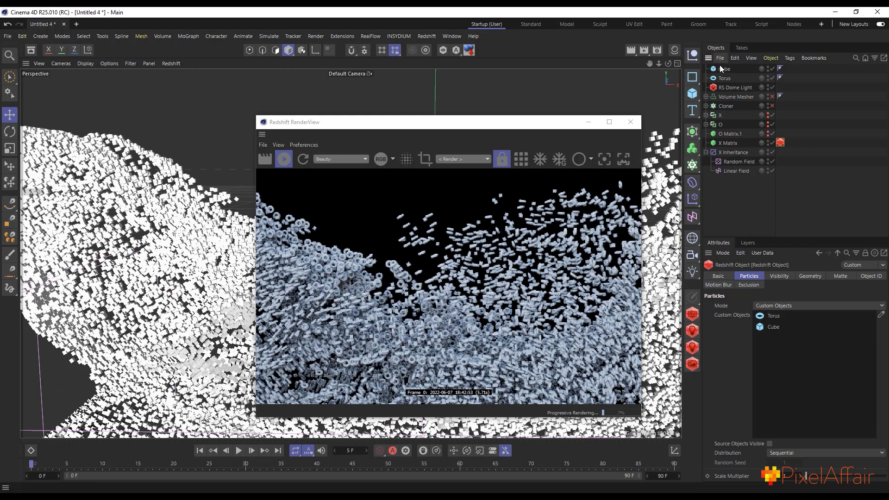
Set the Cube's X and Y sizes to 20 cm and inspect the full rendered frame.
{"action": "left_click", "coordinate": [721, 68]}
{"action": "double_click", "coordinate": [774, 297]}
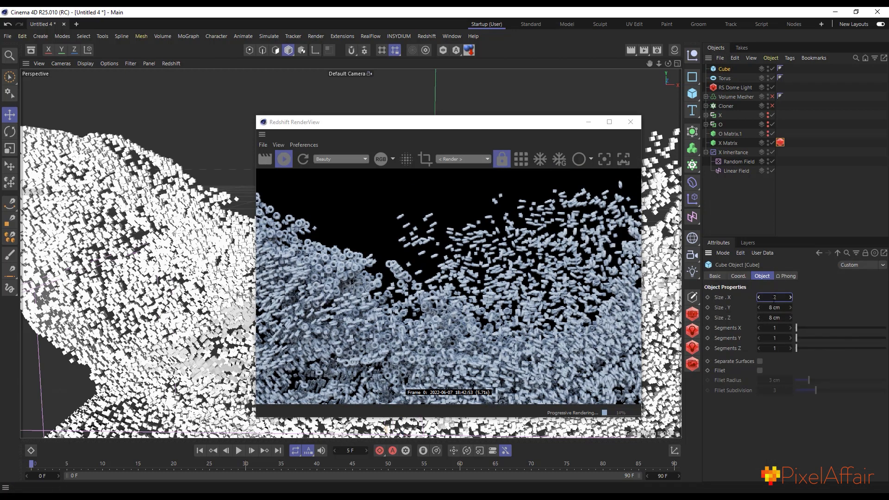
{"action": "double_click", "coordinate": [778, 308]}
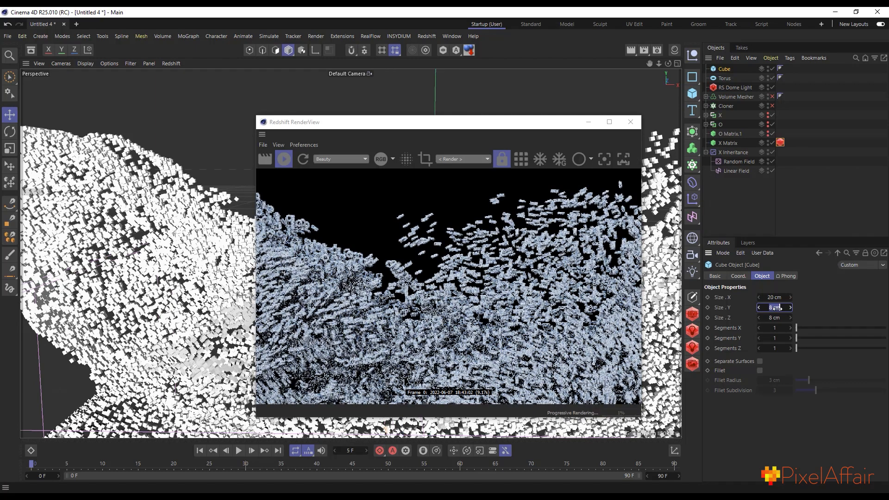
{"action": "type", "text": "20"}
{"action": "key", "text": "Return"}
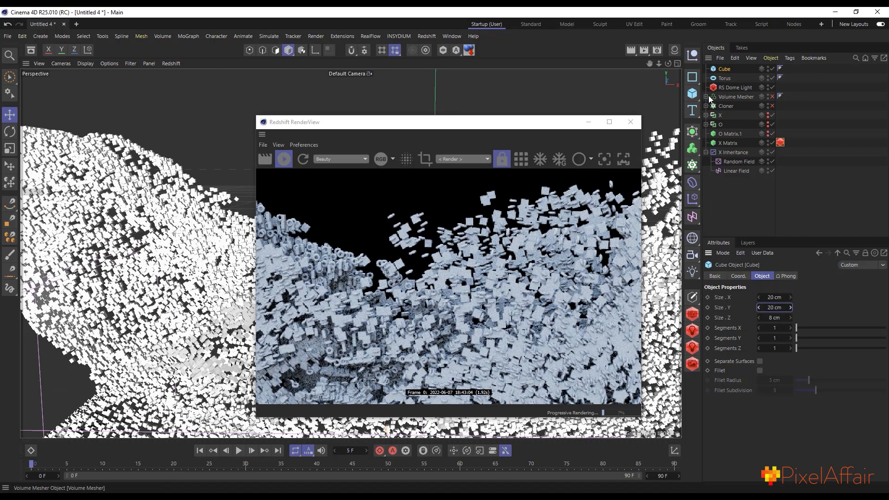
{"action": "scroll", "coordinate": [456, 255], "scroll_direction": "down", "scroll_amount": 3}
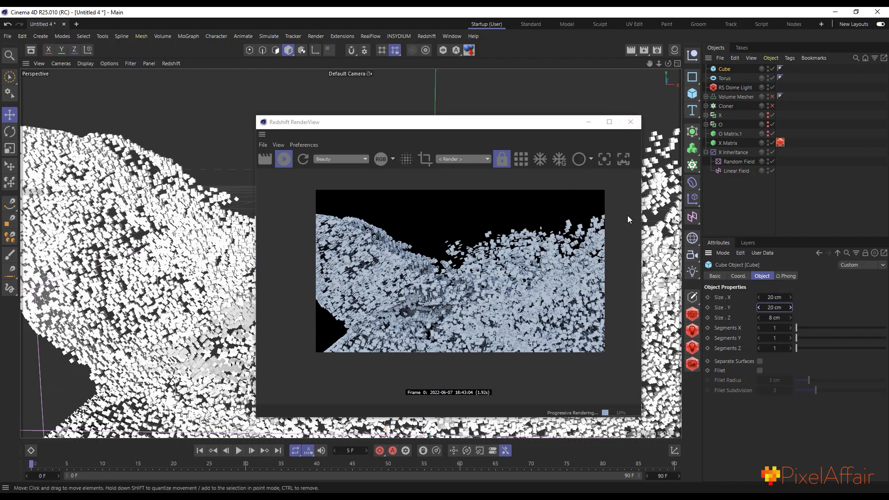
Close the Redshift RenderView and frame the whole X point cloud in the perspective viewport.
{"action": "left_click", "coordinate": [630, 123]}
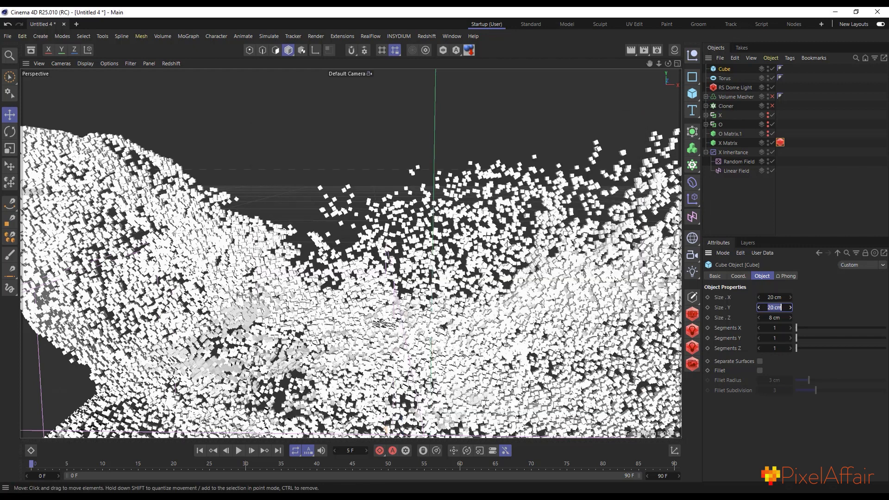
{"action": "scroll", "coordinate": [330, 211], "scroll_direction": "down", "scroll_amount": 5}
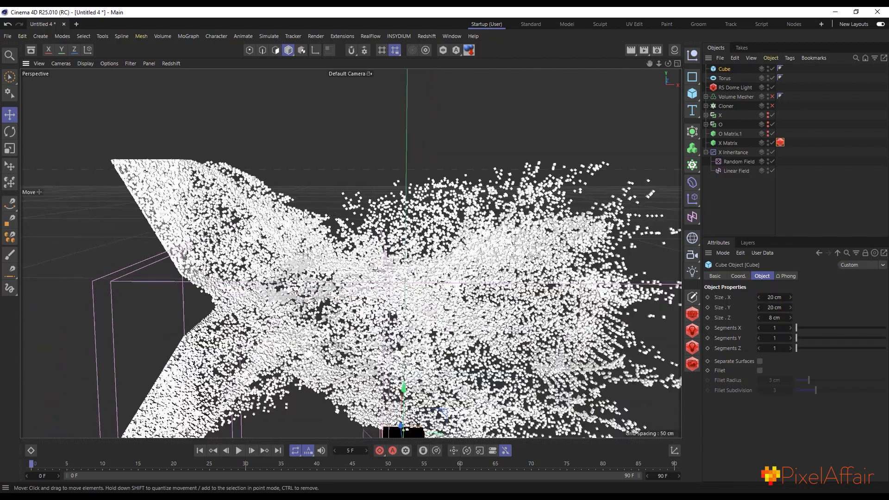
{"action": "scroll", "coordinate": [378, 311], "scroll_direction": "down", "scroll_amount": 2}
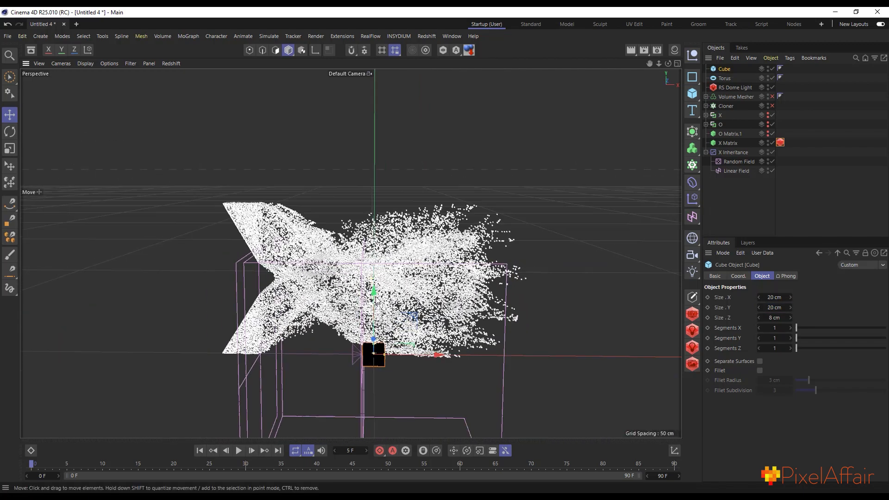
{"action": "scroll", "coordinate": [399, 374], "scroll_direction": "up", "scroll_amount": 1}
{"action": "scroll", "coordinate": [443, 267], "scroll_direction": "up", "scroll_amount": 3}
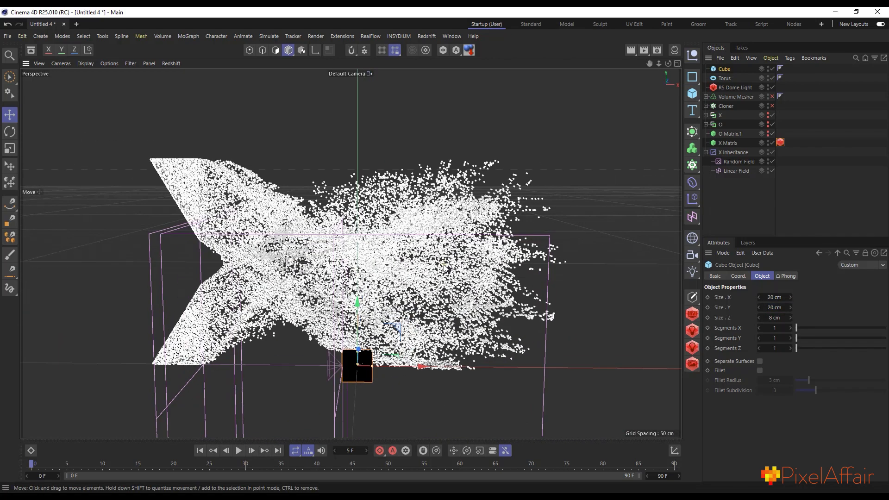